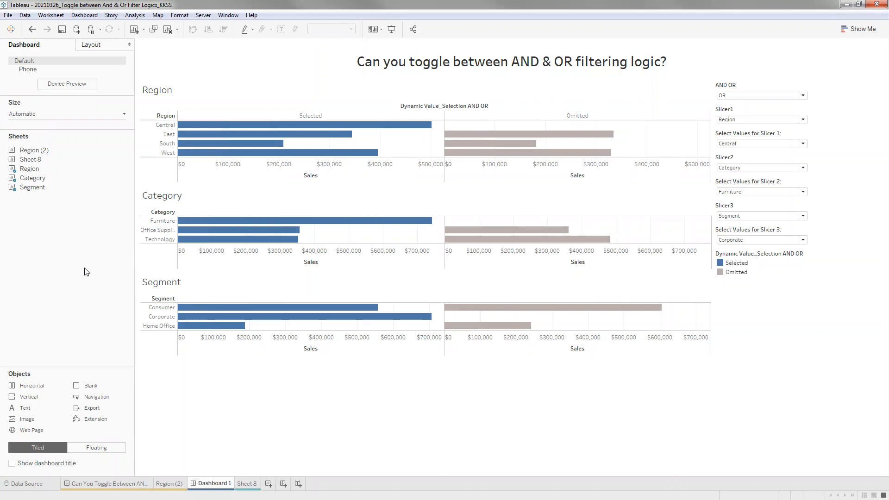
Create a new worksheet and slightly narrow the data pane.
{"action": "left_click", "coordinate": [235, 410]}
{"action": "key", "text": "ctrl+m"}
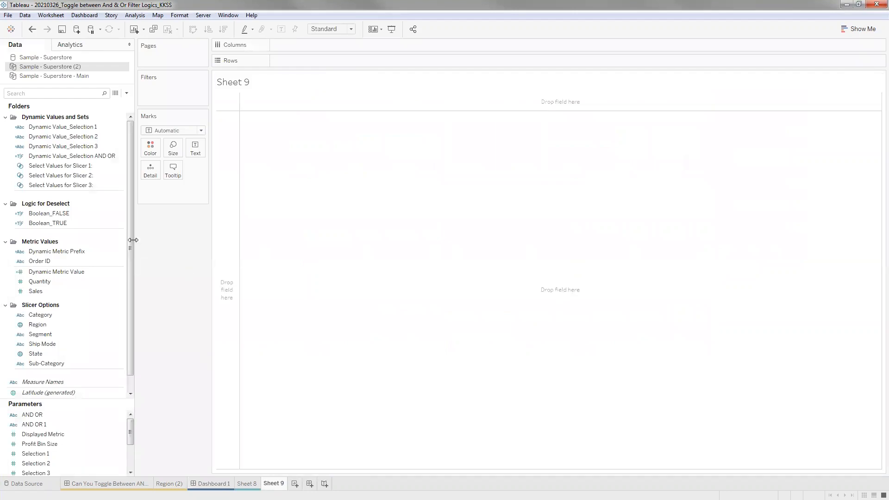
{"action": "left_click_drag", "start_coordinate": [132, 239], "coordinate": [129, 239]}
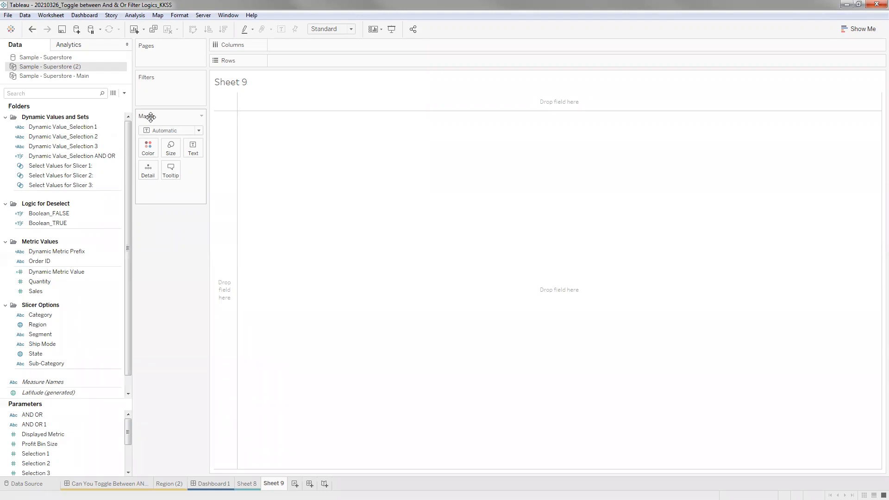
Add a Category filter to the new worksheet with all three values included.
{"action": "left_click", "coordinate": [60, 292]}
{"action": "left_click_drag", "start_coordinate": [51, 326], "coordinate": [164, 96]}
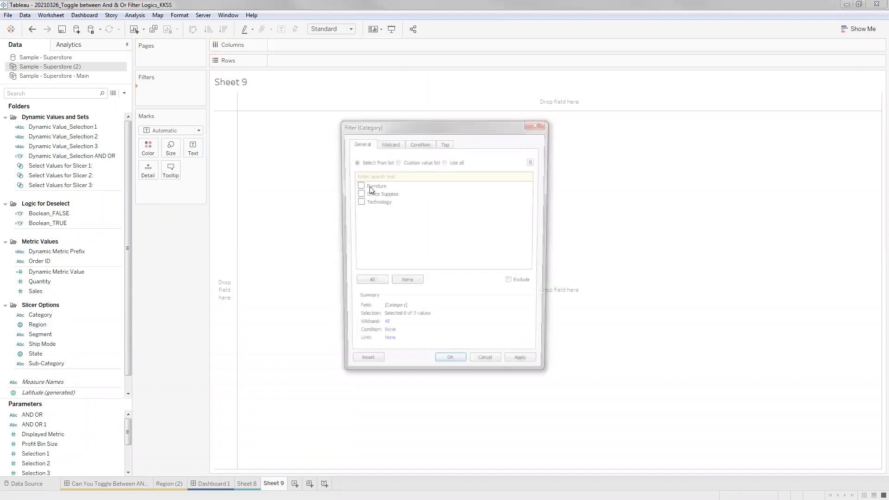
{"action": "left_click", "coordinate": [368, 283]}
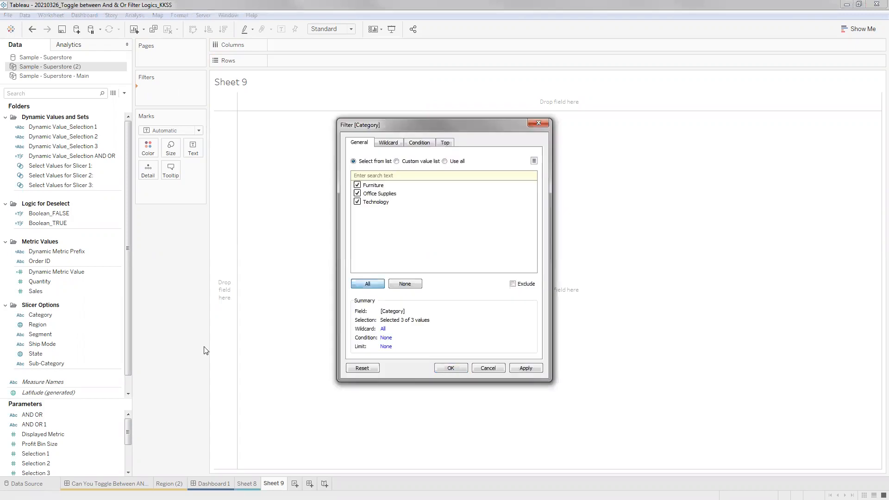
{"action": "key", "text": "Return"}
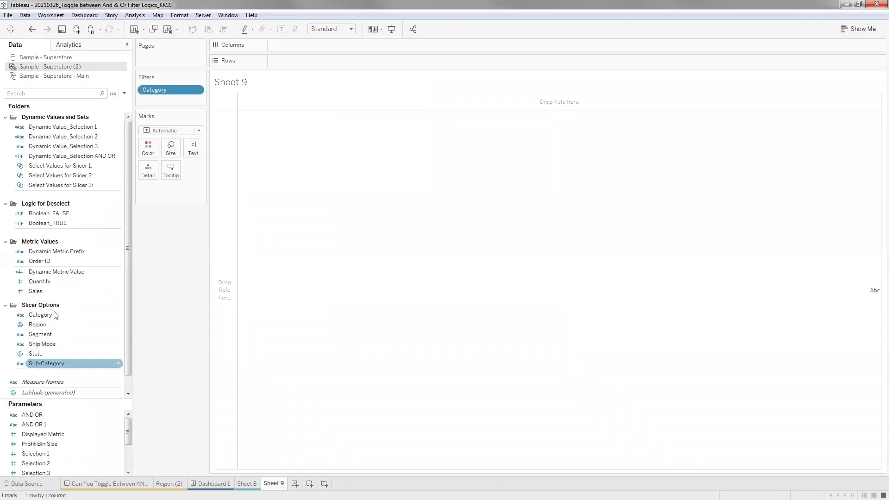
Find the Segment field and add it as a second filter with all its values included.
{"action": "left_click", "coordinate": [76, 127]}
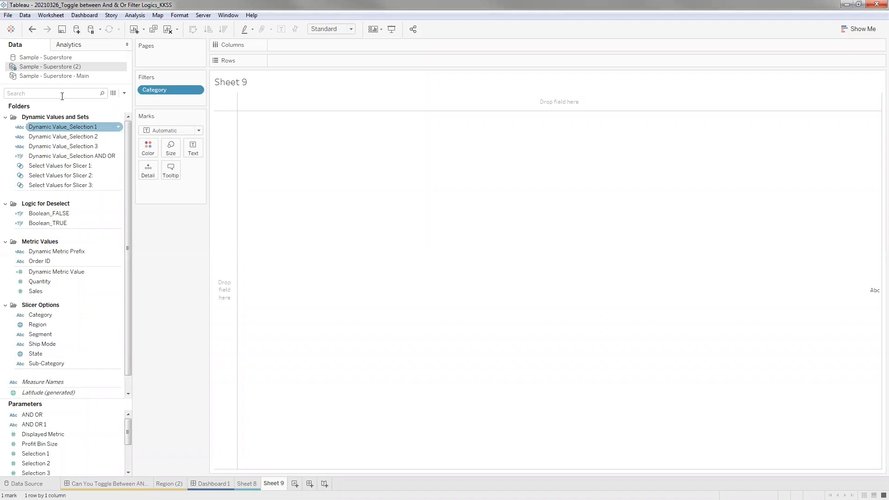
{"action": "left_click", "coordinate": [62, 94]}
{"action": "type", "text": "seg"}
{"action": "left_click_drag", "start_coordinate": [46, 128], "coordinate": [169, 108]}
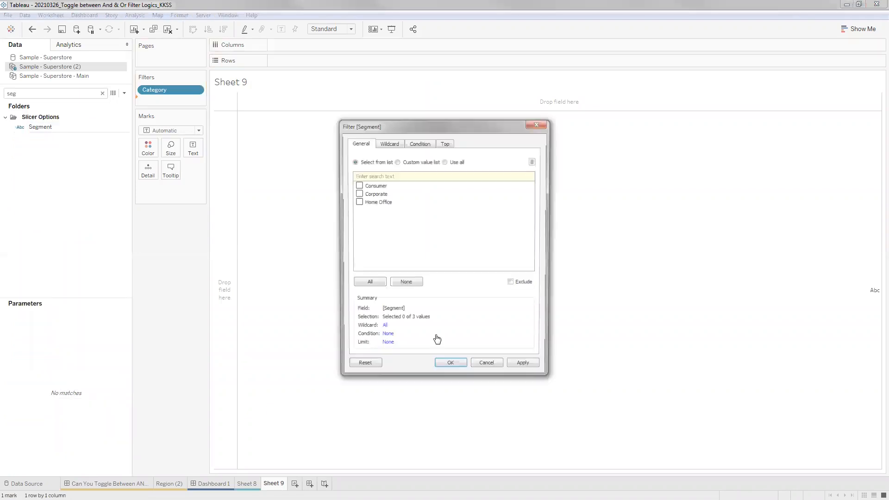
{"action": "left_click", "coordinate": [368, 284]}
{"action": "left_click", "coordinate": [448, 369]}
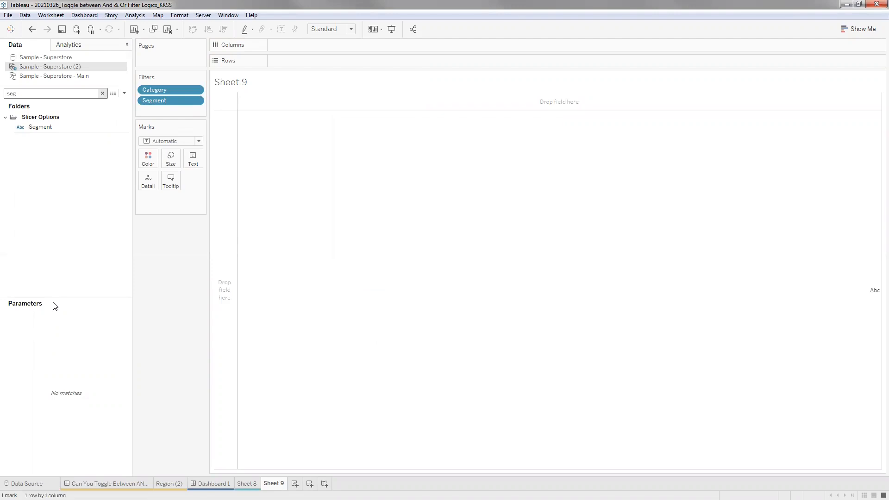
Place Category and Segment, in that order, on the rows of the worksheet.
{"action": "mouse_move", "coordinate": [44, 324]}
{"action": "left_mouse_down"}
{"action": "mouse_move", "coordinate": [301, 121]}
{"action": "mouse_move", "coordinate": [315, 47]}
{"action": "mouse_move", "coordinate": [64, 328]}
{"action": "mouse_move", "coordinate": [56, 354]}
{"action": "left_mouse_up"}
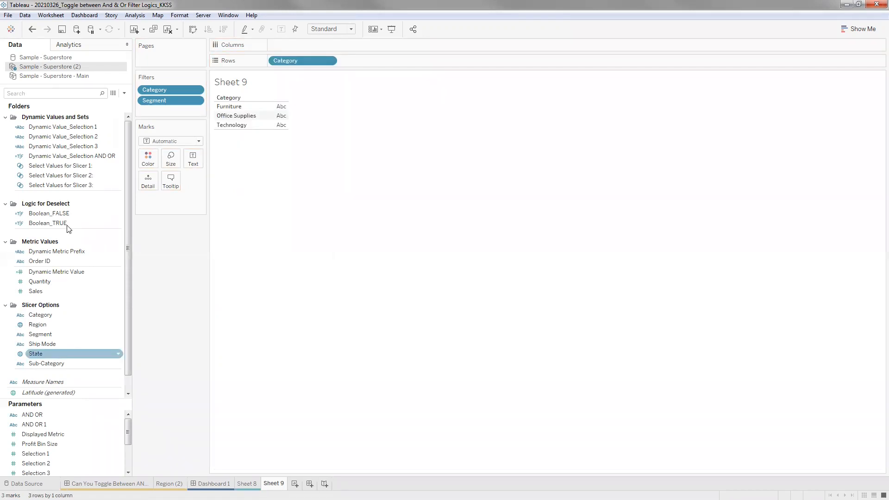
{"action": "left_click", "coordinate": [63, 146]}
{"action": "left_click", "coordinate": [49, 93]}
{"action": "type", "text": "se"}
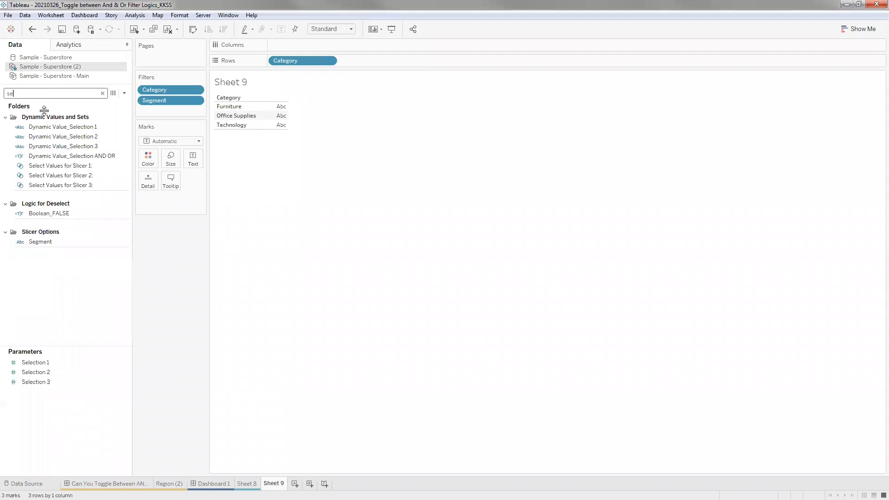
{"action": "type", "text": "g"}
{"action": "left_click_drag", "start_coordinate": [35, 127], "coordinate": [349, 59]}
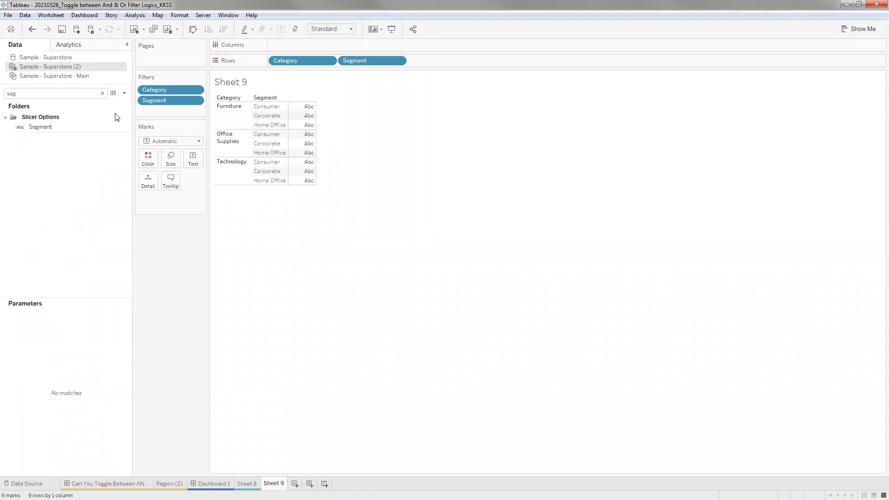
Show the Category and Segment filter controls, and exclude Consumer from Segment and Furniture from Category.
{"action": "right_click", "coordinate": [156, 90]}
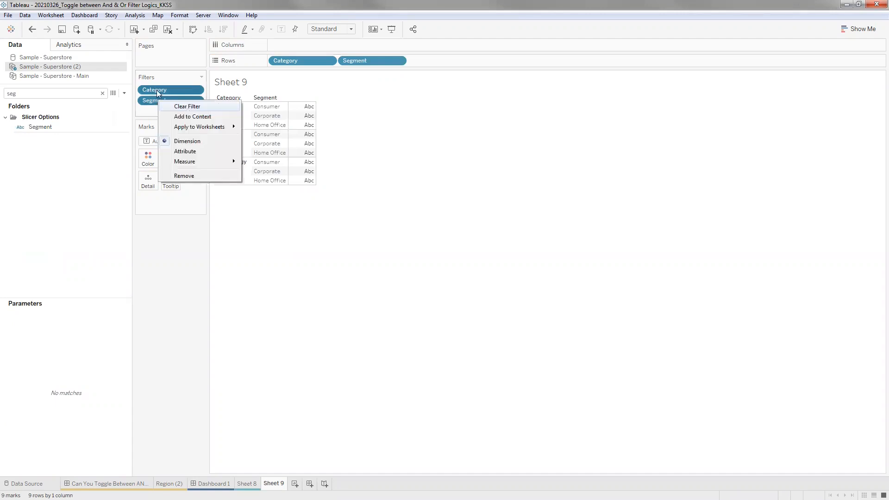
{"action": "key", "text": "Escape"}
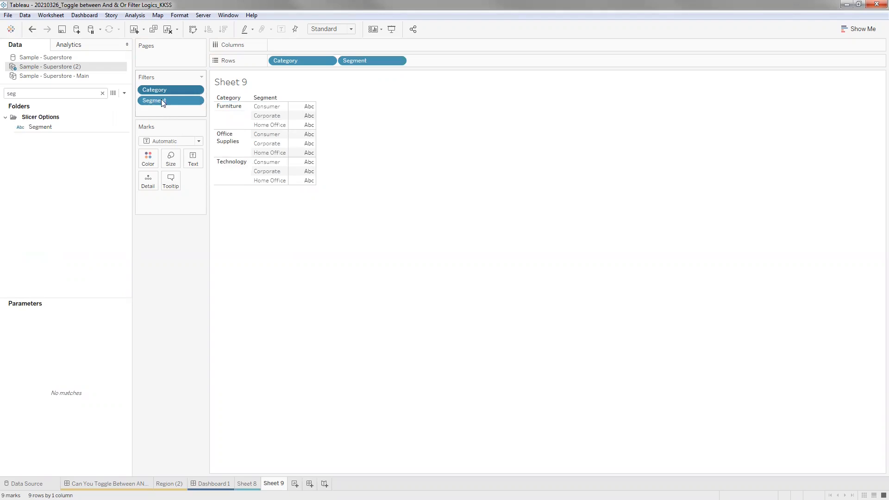
{"action": "right_click", "coordinate": [161, 99]}
{"action": "left_click", "coordinate": [226, 121]}
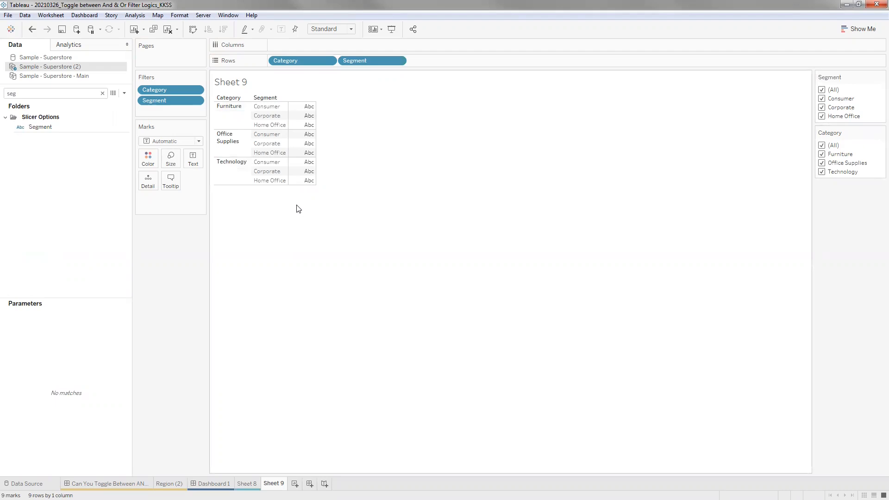
{"action": "left_click", "coordinate": [822, 99]}
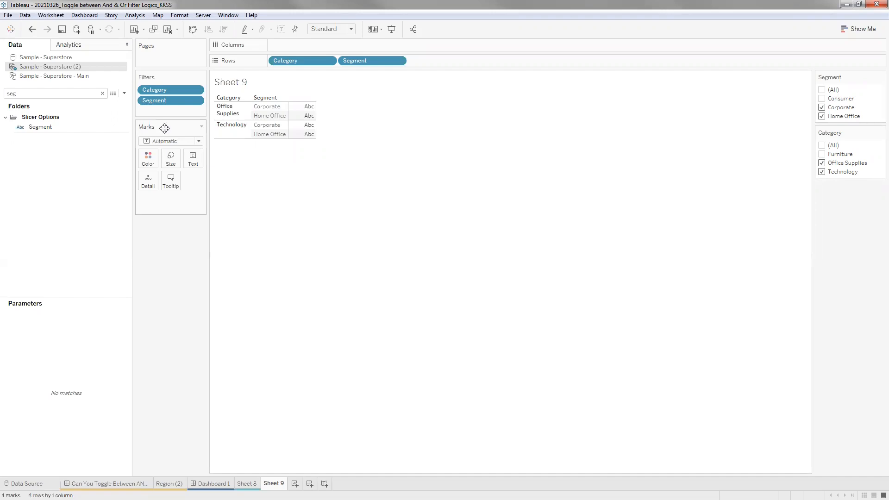
{"action": "left_click", "coordinate": [172, 101]}
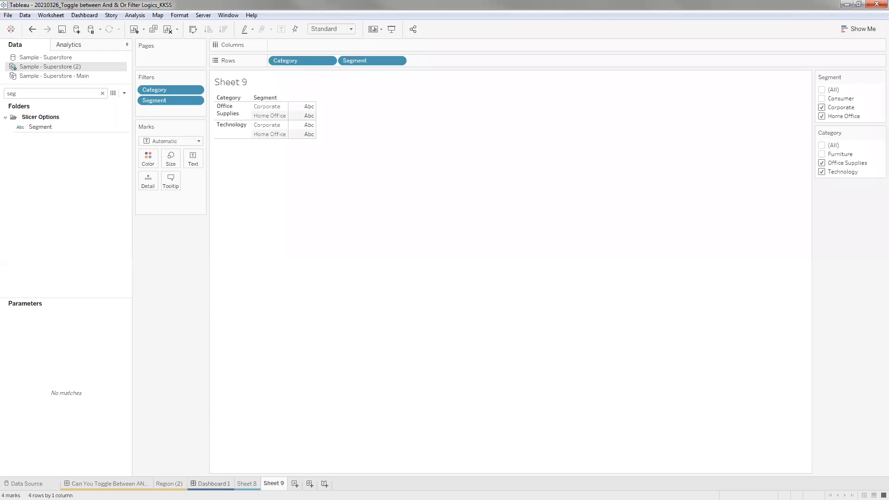
Go to Dashboard 1 and set the AND OR parameter to AND.
{"action": "left_click", "coordinate": [212, 483]}
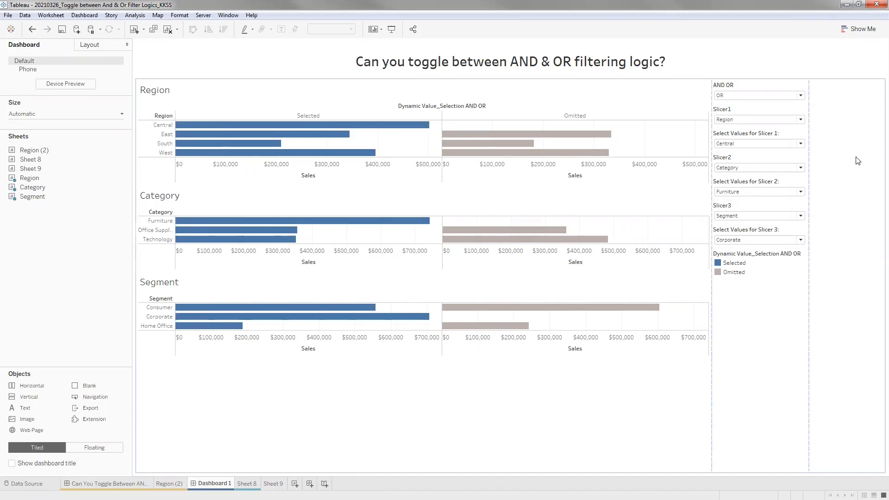
{"action": "left_click", "coordinate": [746, 95]}
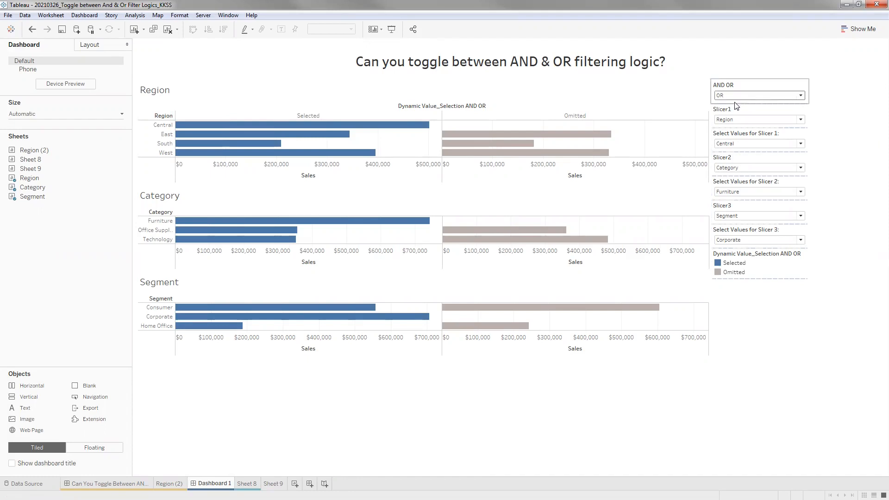
{"action": "left_click", "coordinate": [735, 102]}
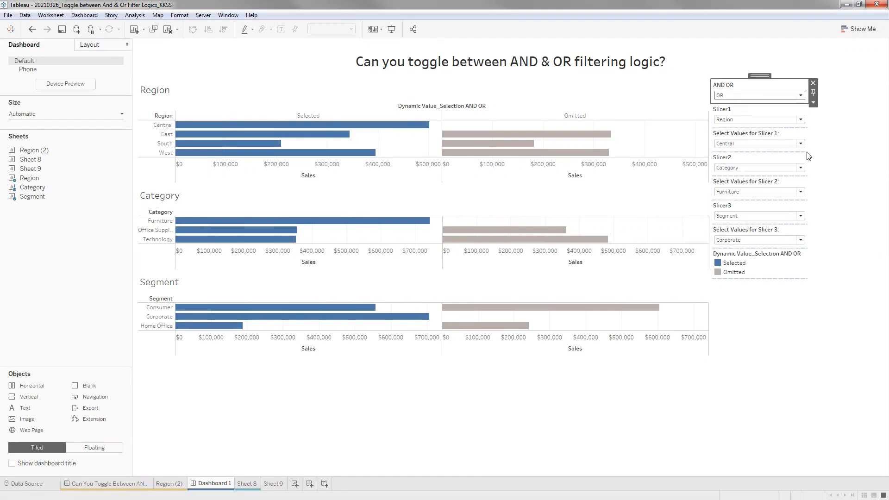
Set Slicer1 to No Selection and select all values for Slicer 1.
{"action": "left_click", "coordinate": [745, 121]}
{"action": "left_click", "coordinate": [739, 157]}
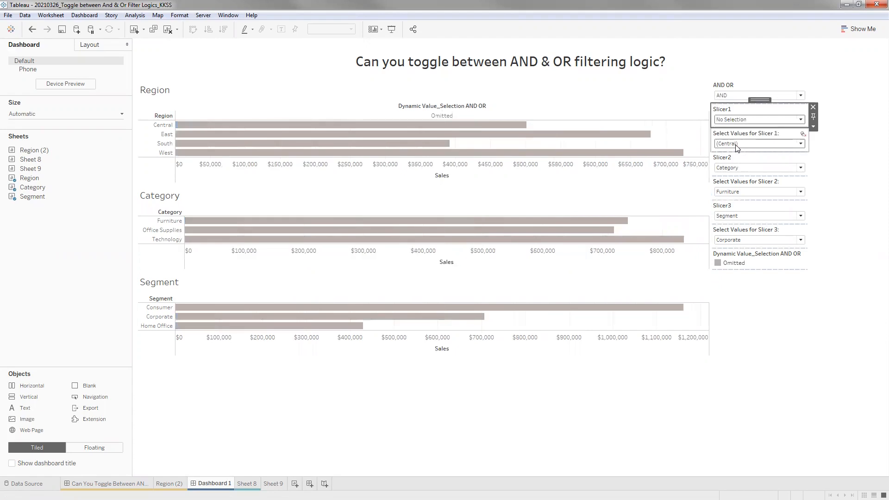
{"action": "left_click", "coordinate": [737, 145]}
{"action": "left_click", "coordinate": [724, 156]}
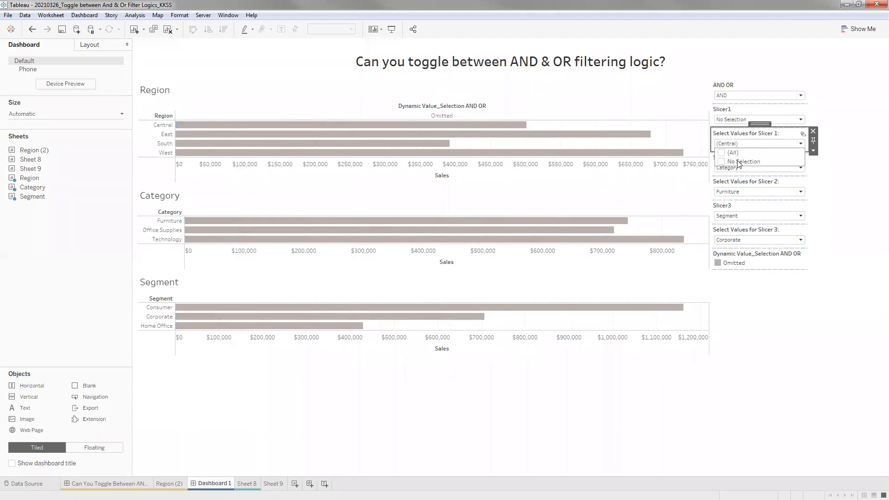
Set Slicer2 to No Selection and clear the selected values for Slicer 2.
{"action": "left_click", "coordinate": [736, 184]}
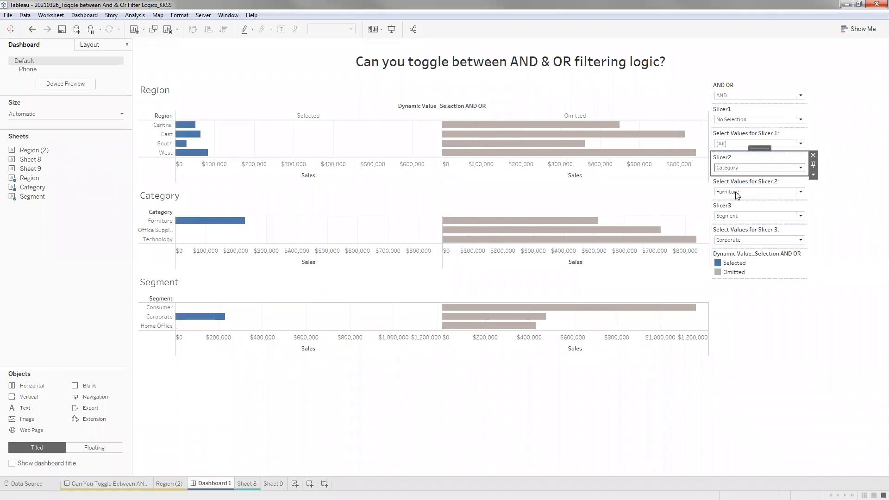
{"action": "left_click", "coordinate": [741, 191]}
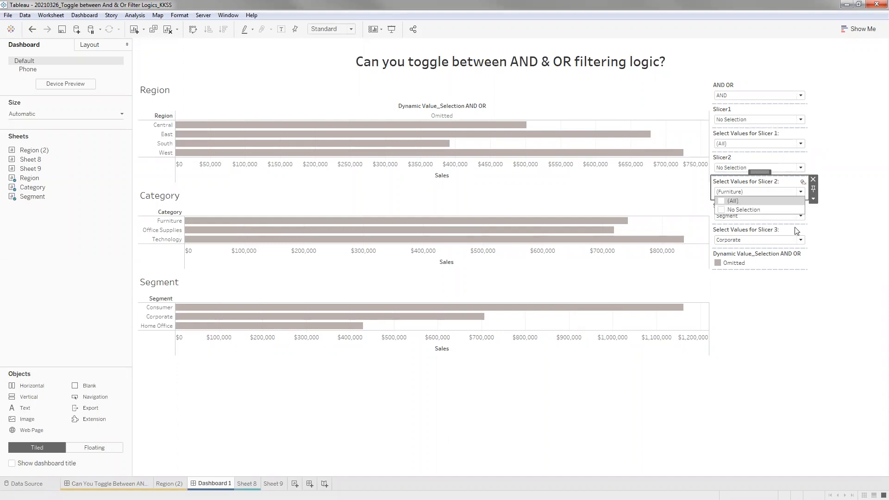
{"action": "left_click", "coordinate": [722, 201]}
{"action": "left_click", "coordinate": [862, 223]}
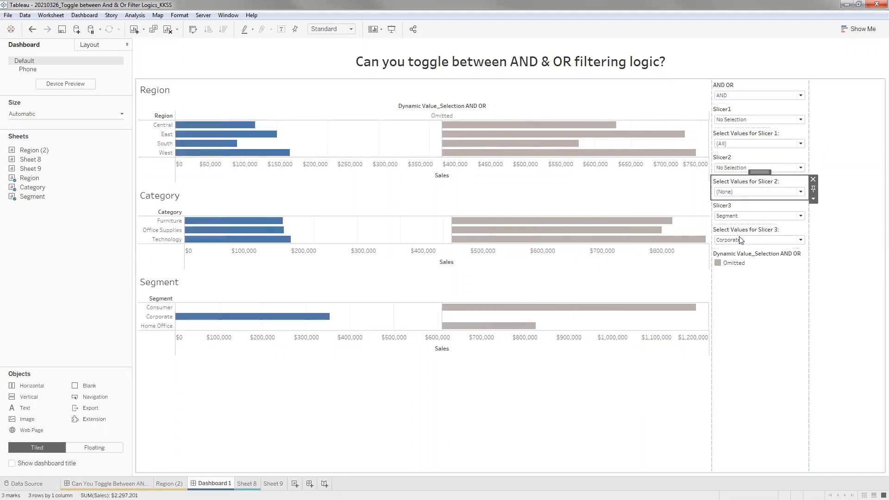
Set Slicer3 to No Selection and select all values for Slicer 3.
{"action": "left_click", "coordinate": [740, 241]}
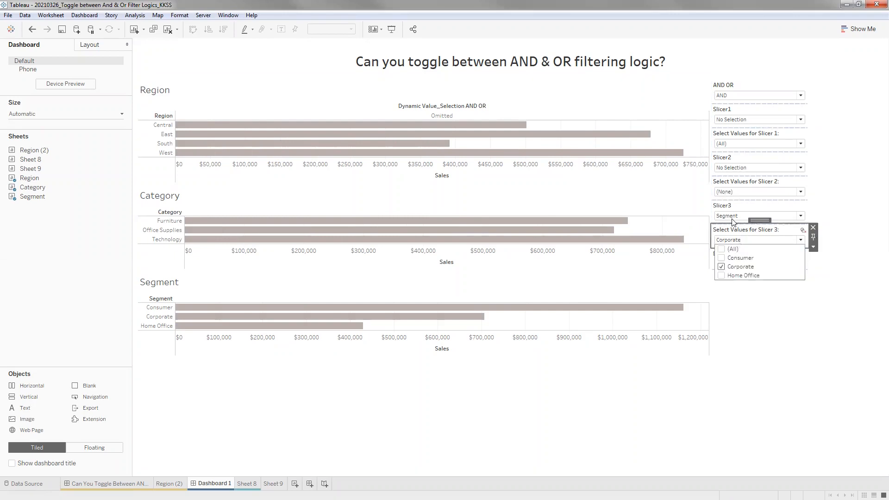
{"action": "left_click", "coordinate": [734, 215]}
{"action": "left_click", "coordinate": [736, 248]}
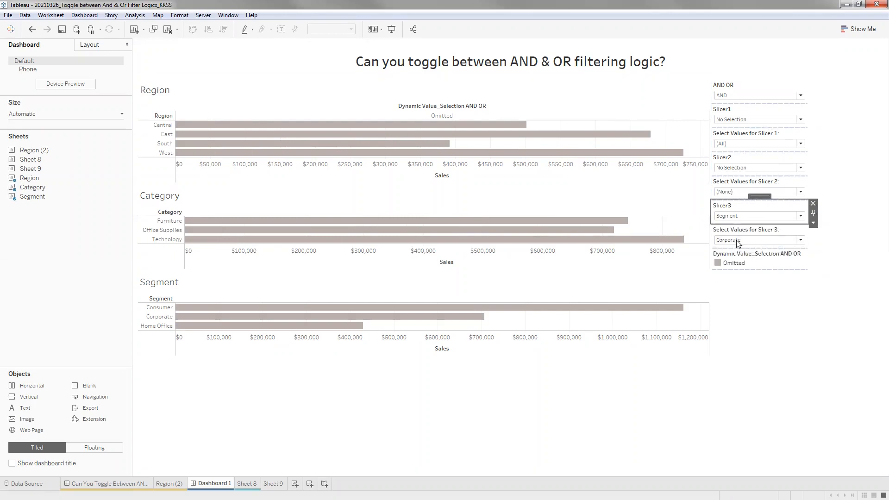
{"action": "left_click", "coordinate": [738, 242]}
{"action": "left_click", "coordinate": [723, 250]}
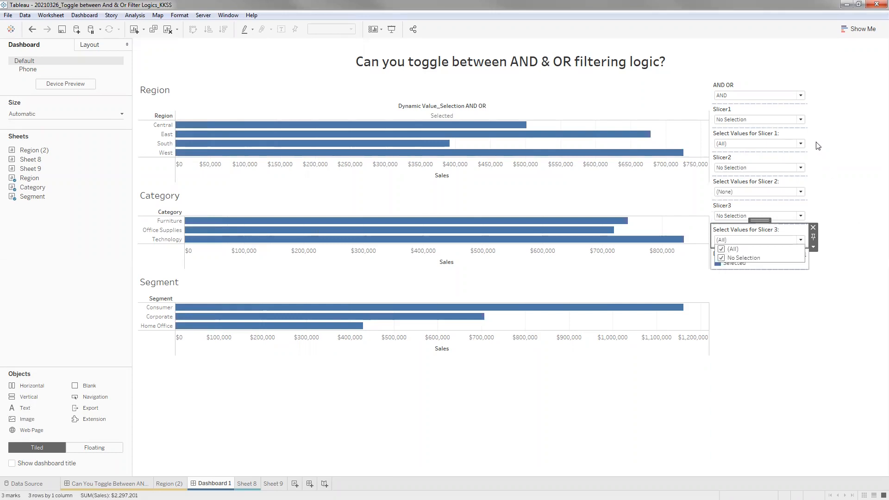
{"action": "left_click", "coordinate": [854, 145]}
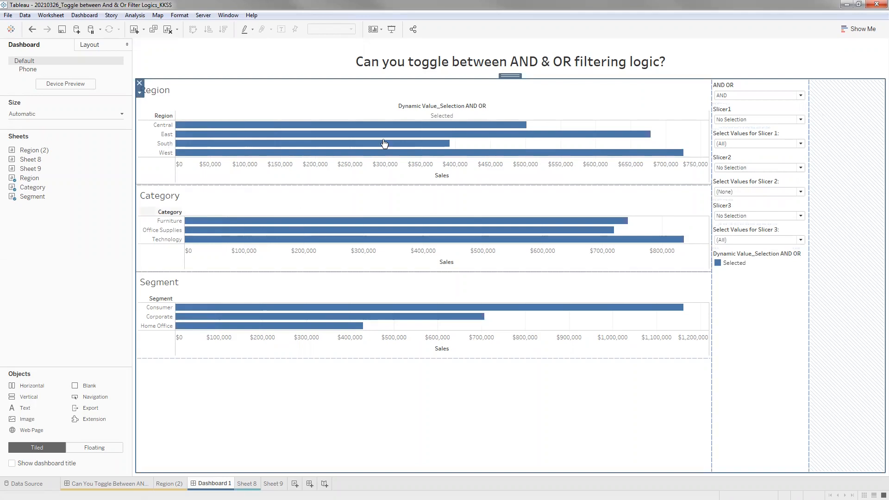
Set Slicer1 to the Region dimension while the AND OR parameter is AND.
{"action": "mouse_move", "coordinate": [450, 122]}
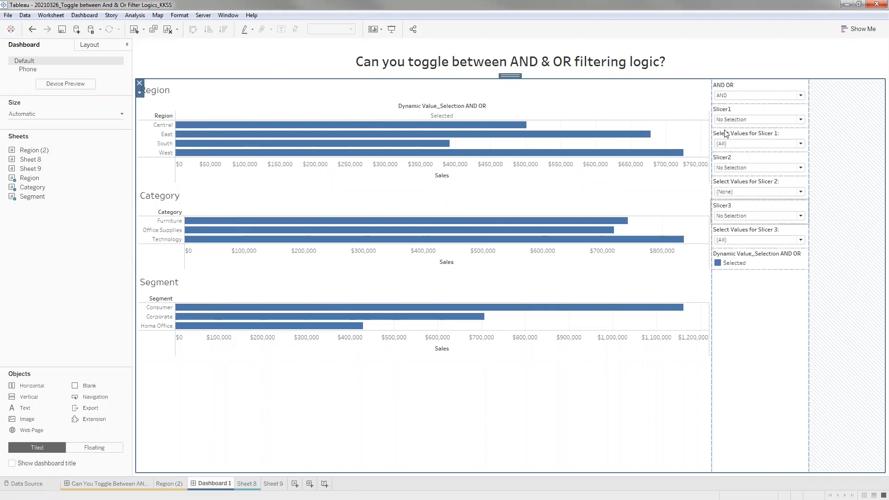
{"action": "left_click", "coordinate": [727, 98]}
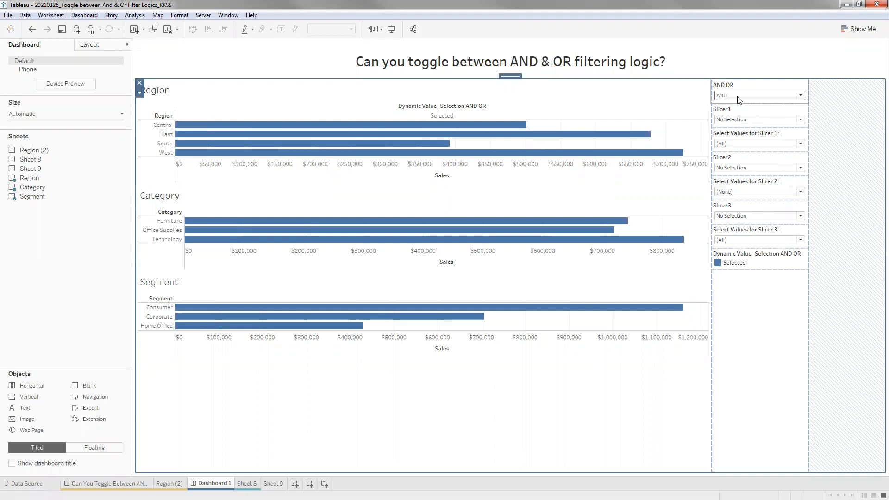
{"action": "left_click", "coordinate": [736, 126]}
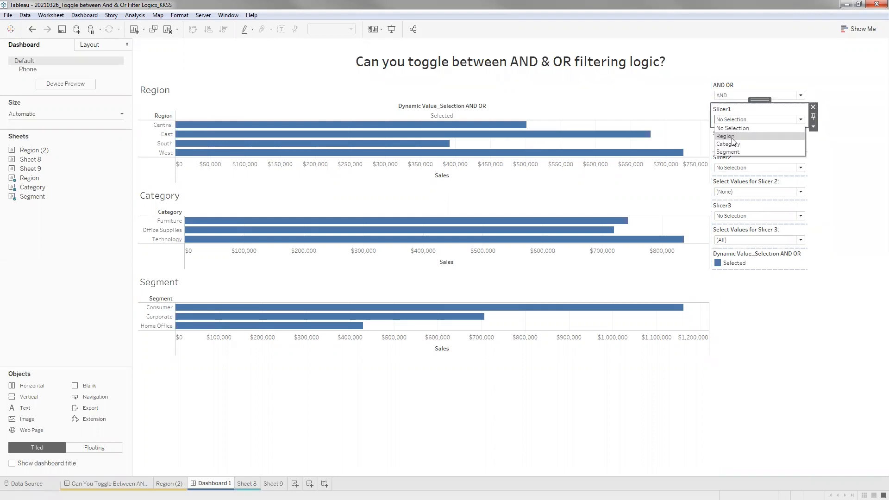
{"action": "left_click", "coordinate": [732, 138]}
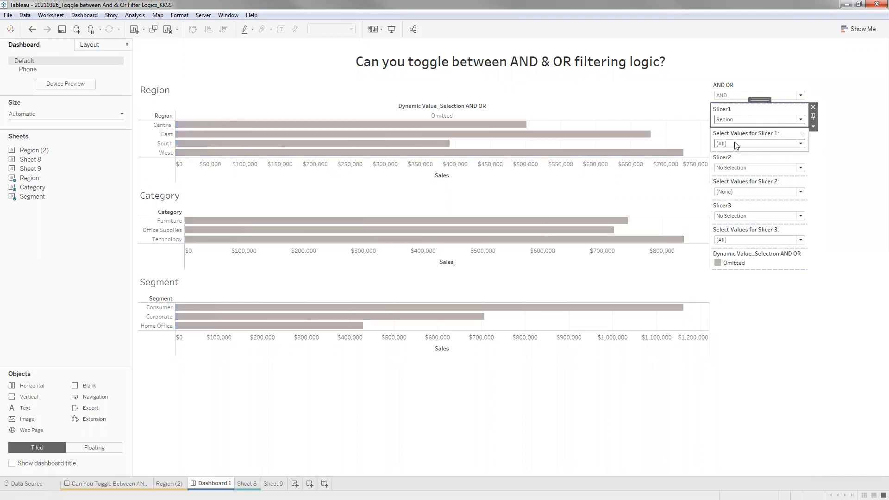
Clear all values for Slicer 1 and select only Central.
{"action": "left_click", "coordinate": [736, 144]}
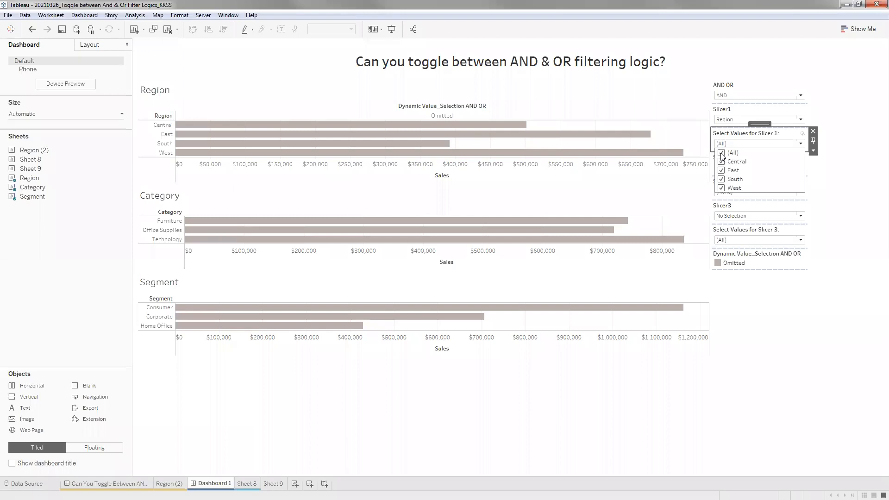
{"action": "left_click", "coordinate": [721, 153]}
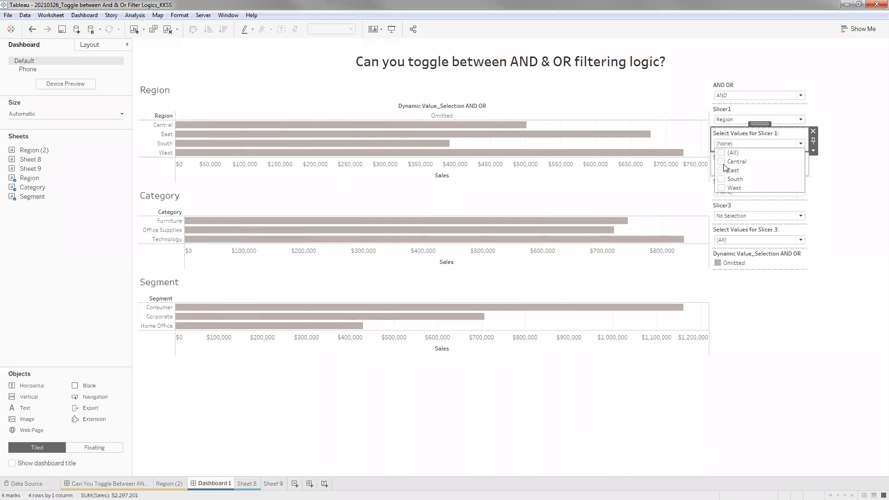
{"action": "left_click", "coordinate": [724, 163]}
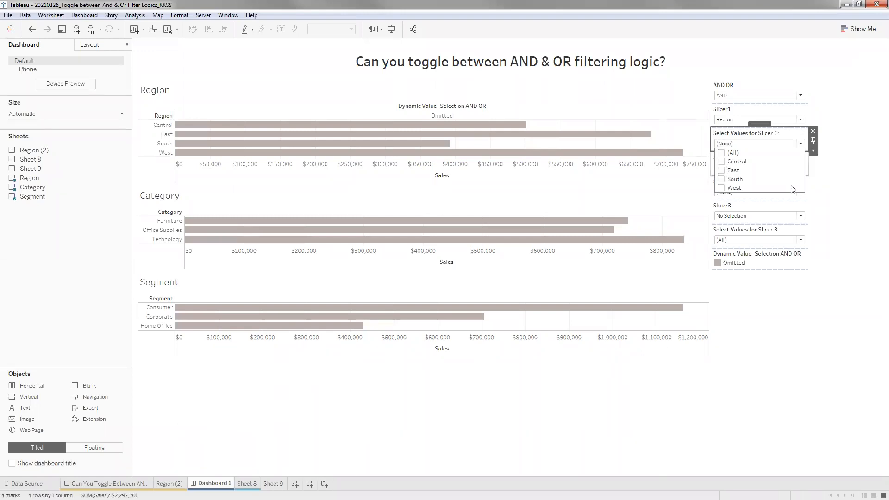
{"action": "left_click", "coordinate": [843, 181]}
{"action": "left_click", "coordinate": [732, 145]}
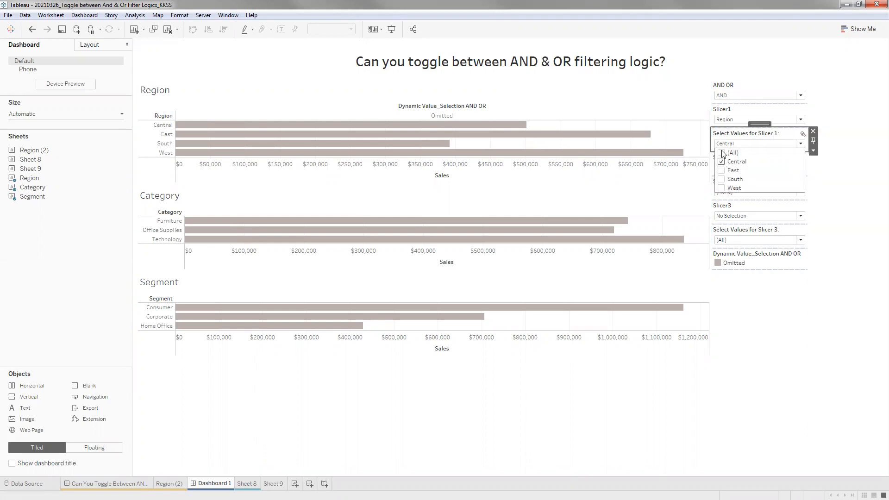
{"action": "left_click", "coordinate": [829, 172]}
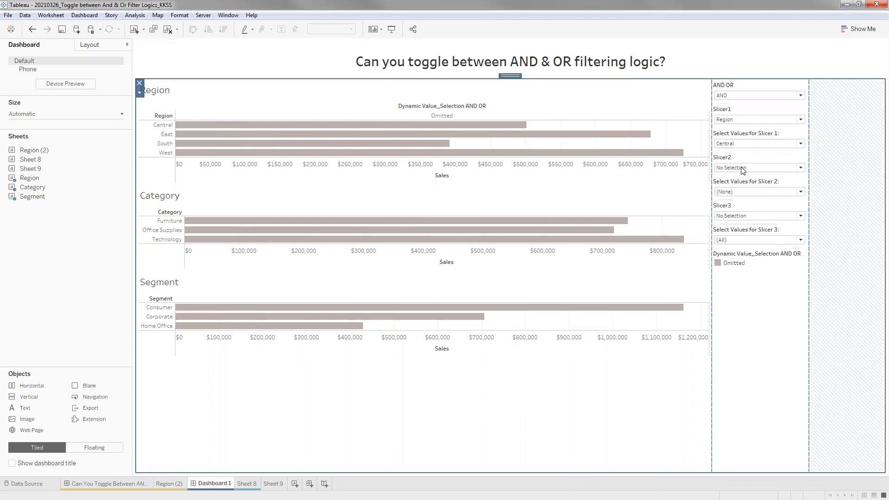
Review the dimension choices offered by Slicer2 and Slicer3.
{"action": "left_click", "coordinate": [743, 170]}
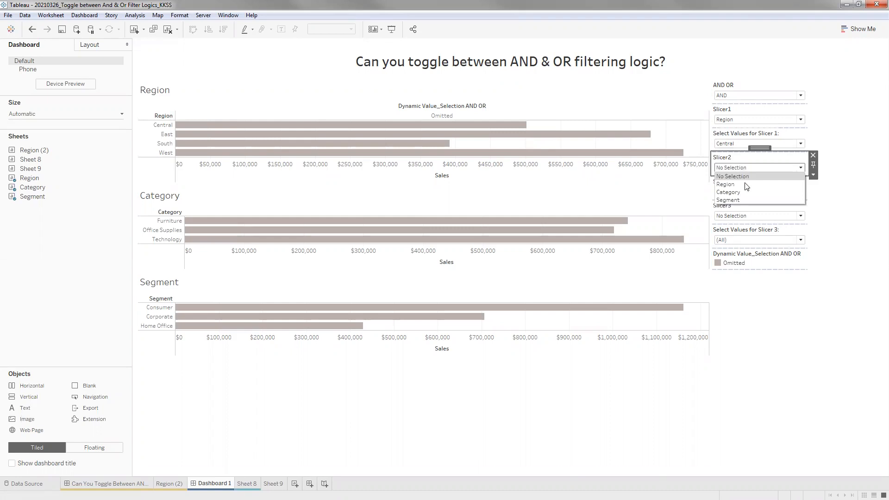
{"action": "left_click", "coordinate": [736, 215]}
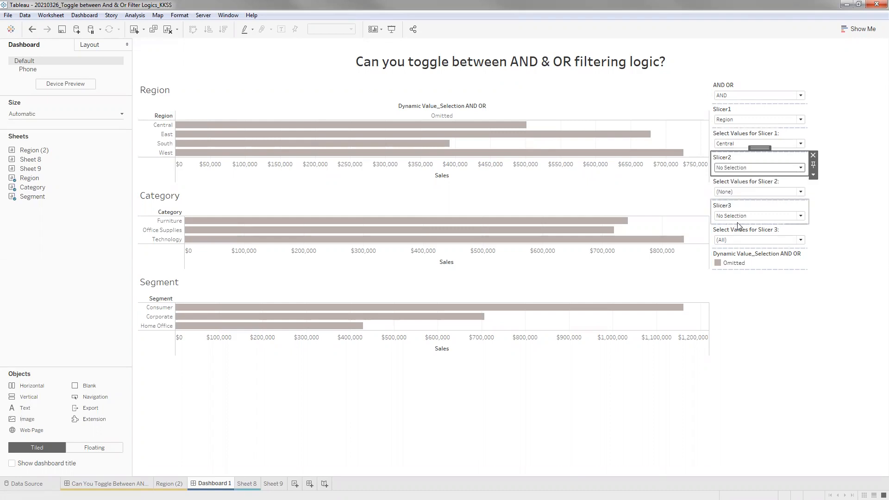
{"action": "left_click", "coordinate": [739, 218]}
{"action": "left_click", "coordinate": [740, 294]}
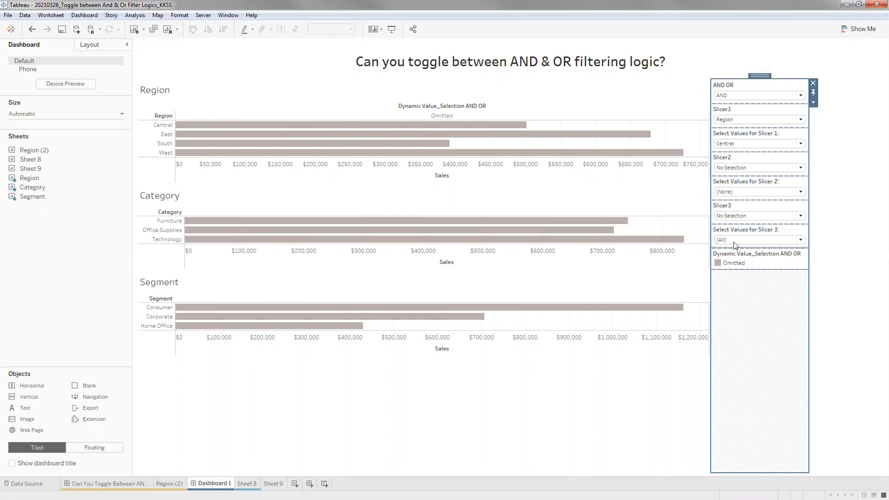
{"action": "left_click", "coordinate": [736, 240]}
{"action": "left_click", "coordinate": [738, 170]}
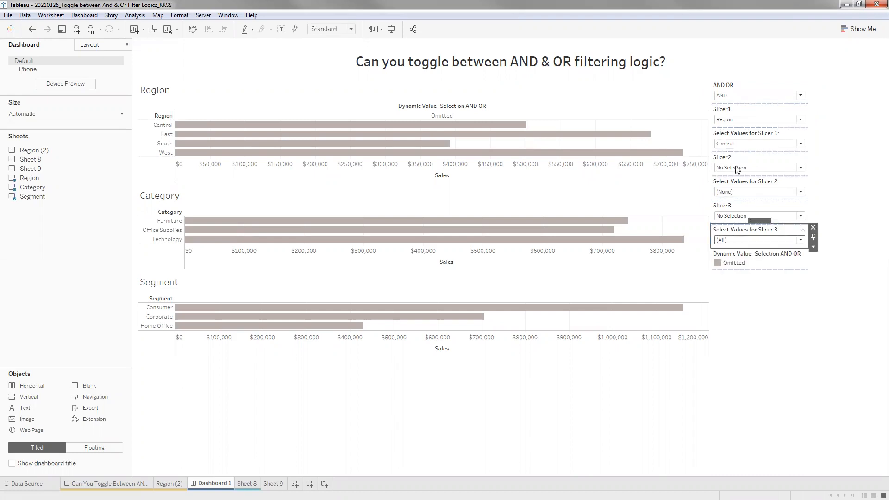
{"action": "left_click", "coordinate": [738, 170]}
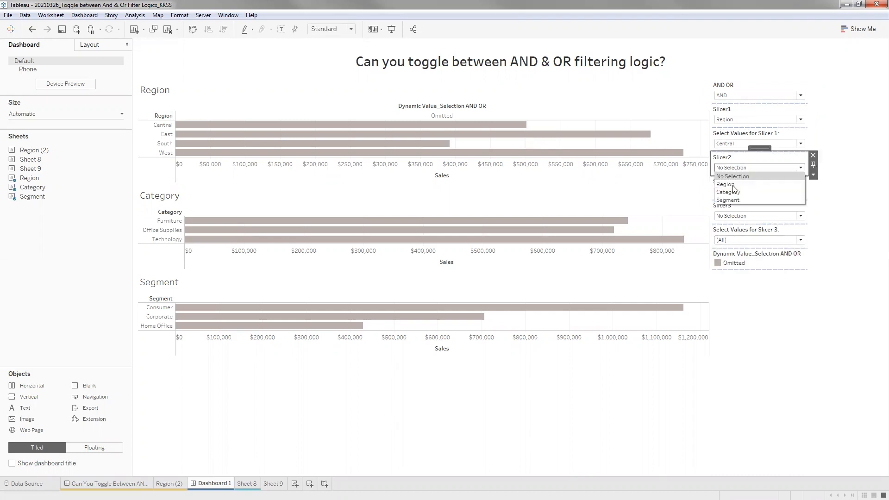
Select all region values for Slicer 1.
{"action": "left_click", "coordinate": [728, 147]}
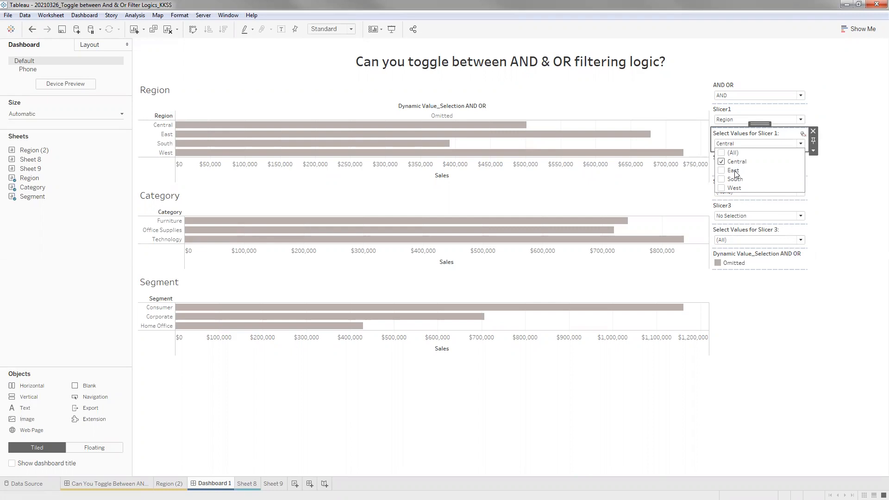
{"action": "left_click", "coordinate": [735, 149]}
{"action": "left_click", "coordinate": [735, 147]}
{"action": "left_click", "coordinate": [723, 153]}
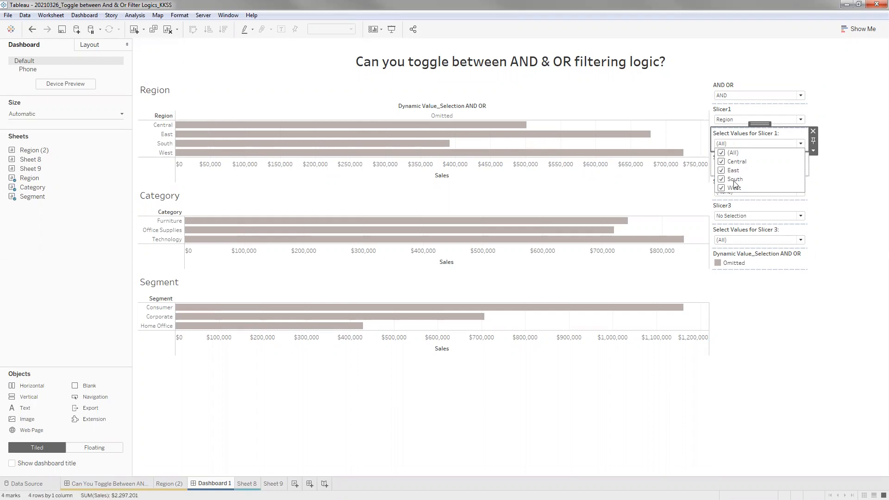
Set Slicer2 to Category and show the values available for Slicer 2.
{"action": "left_click", "coordinate": [759, 168]}
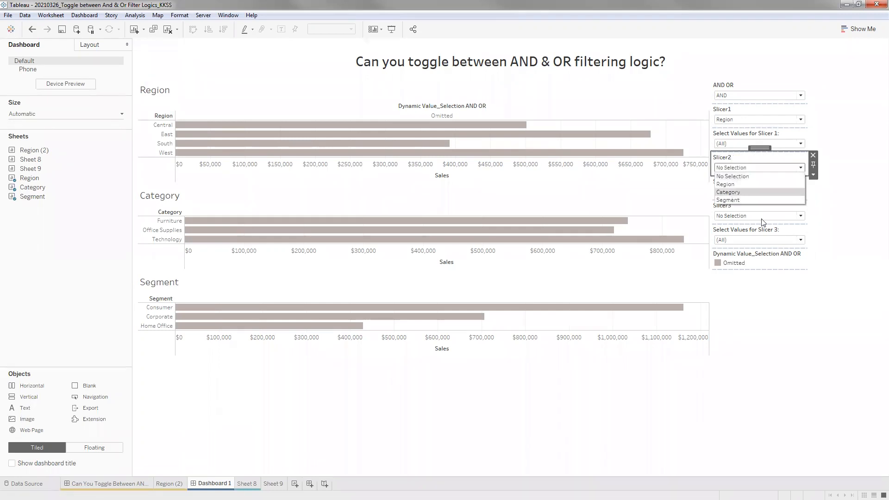
{"action": "left_click", "coordinate": [735, 192]}
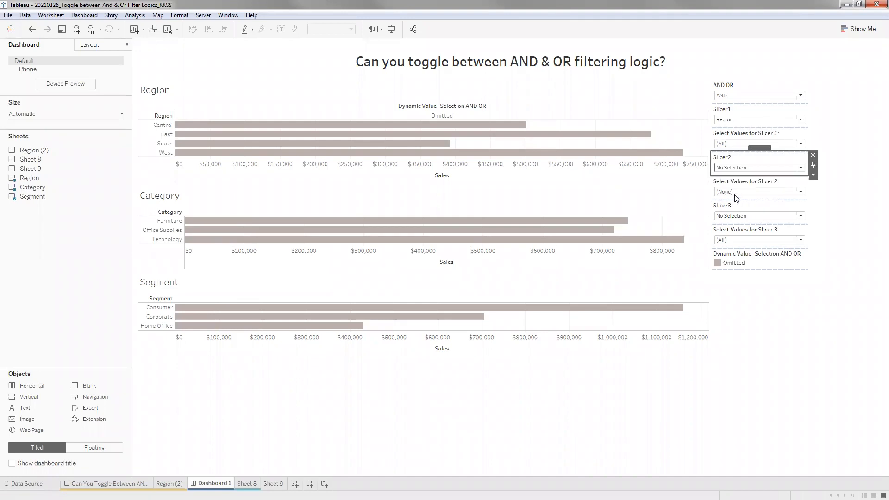
{"action": "left_click", "coordinate": [735, 193]}
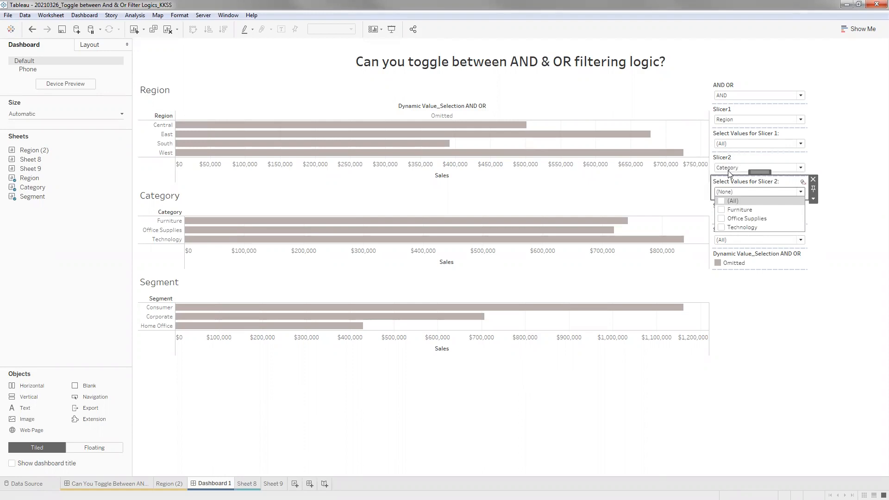
Switch Slicer2 to Segment and show the values available for Slicer 2.
{"action": "left_click", "coordinate": [731, 174]}
{"action": "left_click", "coordinate": [730, 169]}
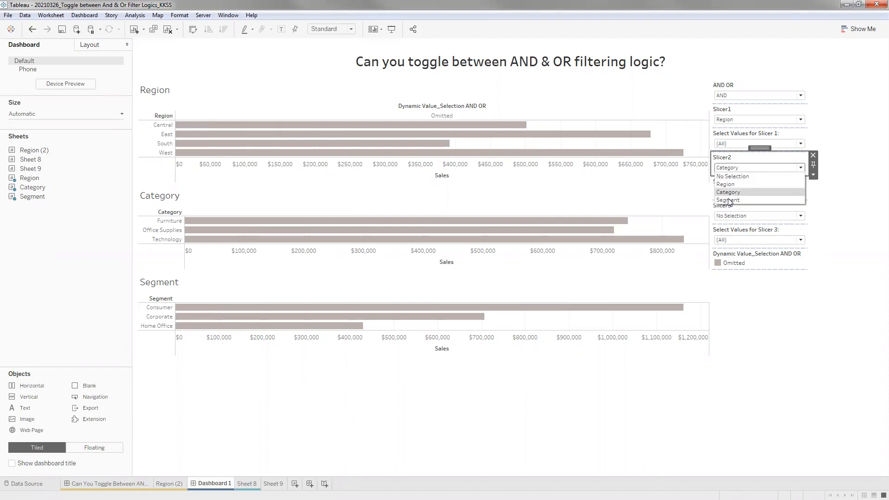
{"action": "left_click", "coordinate": [730, 197]}
{"action": "left_click", "coordinate": [733, 194]}
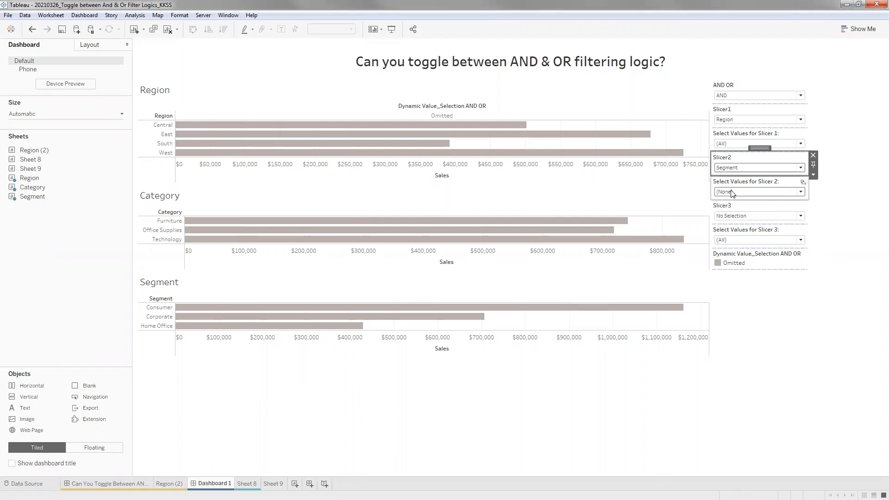
Set Slicer3 to Segment and show the values available for Slicer 3.
{"action": "left_click", "coordinate": [733, 216]}
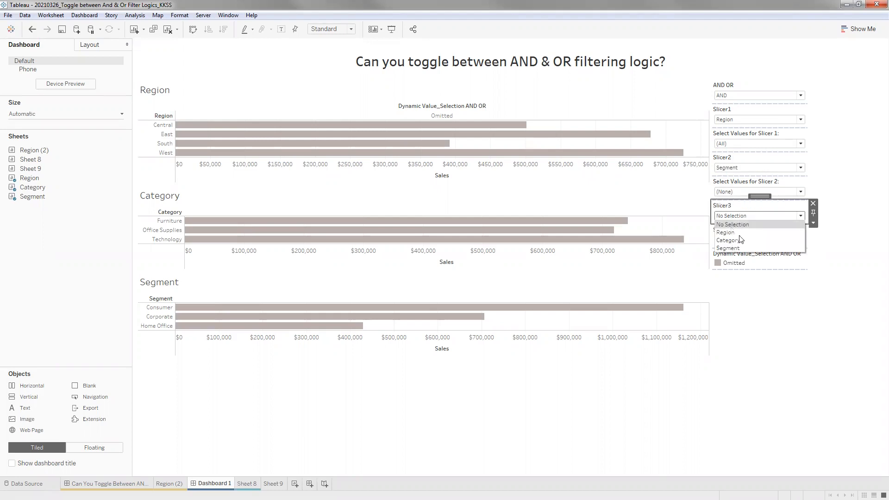
{"action": "left_click", "coordinate": [737, 248]}
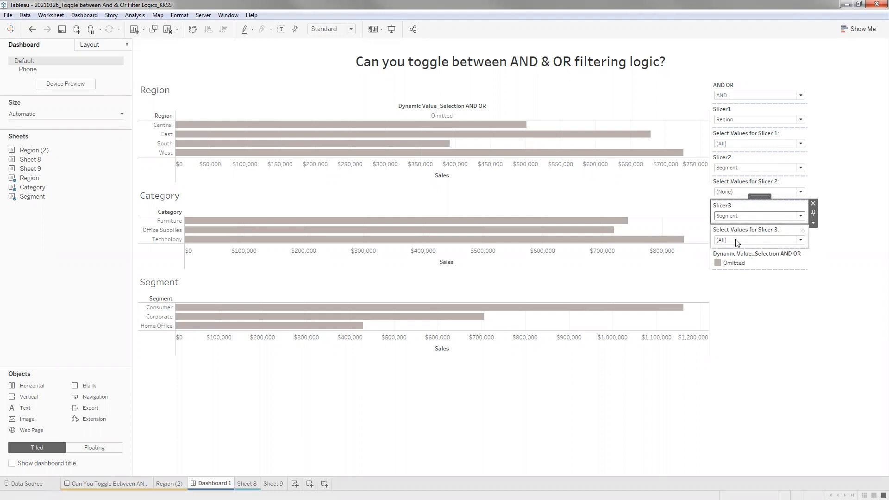
{"action": "left_click", "coordinate": [737, 241]}
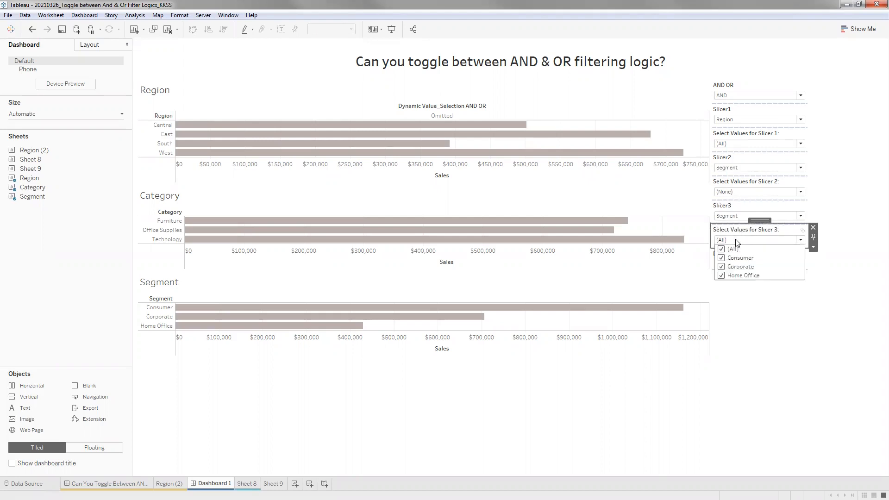
Select all values for Slicer 2 and change Slicer2 to Category.
{"action": "left_click", "coordinate": [732, 193]}
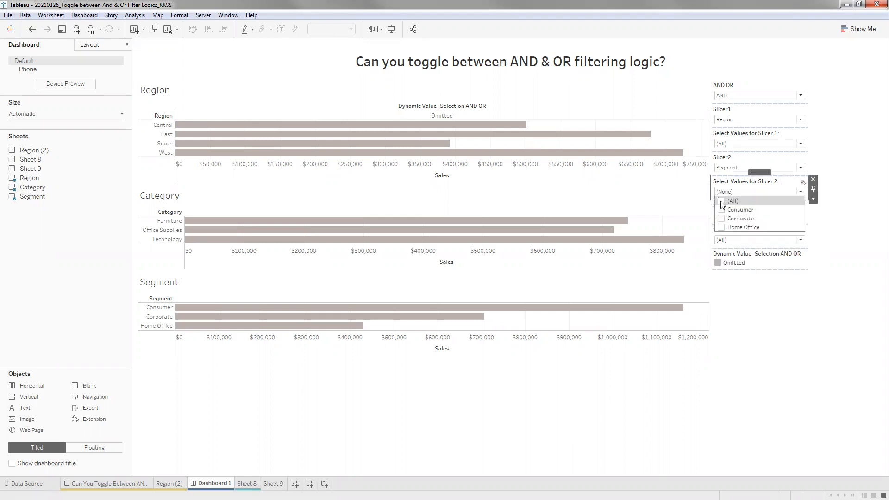
{"action": "left_click", "coordinate": [723, 202]}
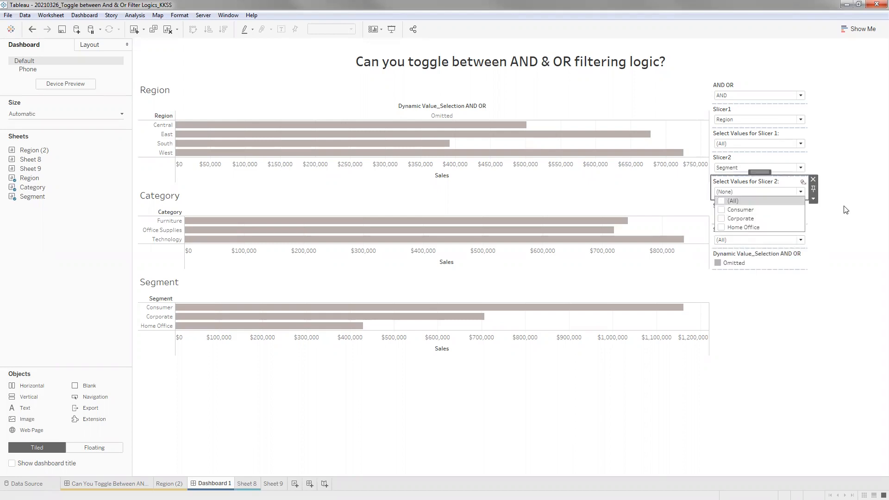
{"action": "left_click", "coordinate": [736, 168]}
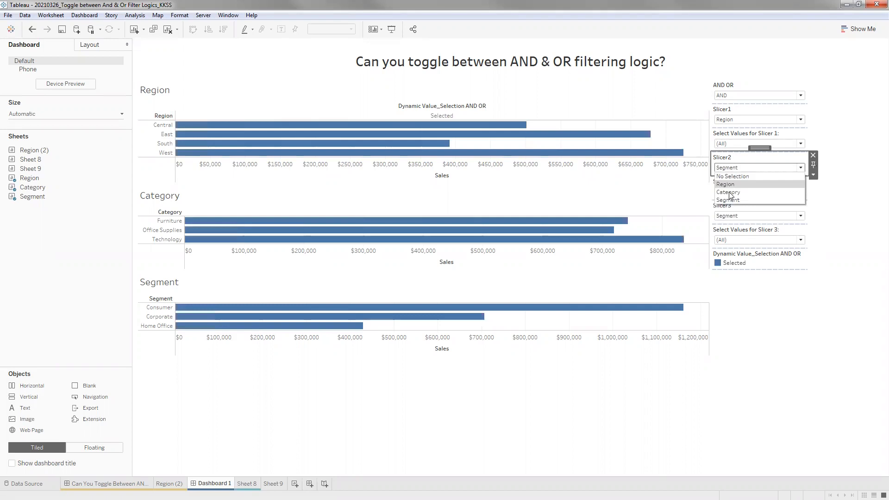
{"action": "left_click", "coordinate": [729, 192]}
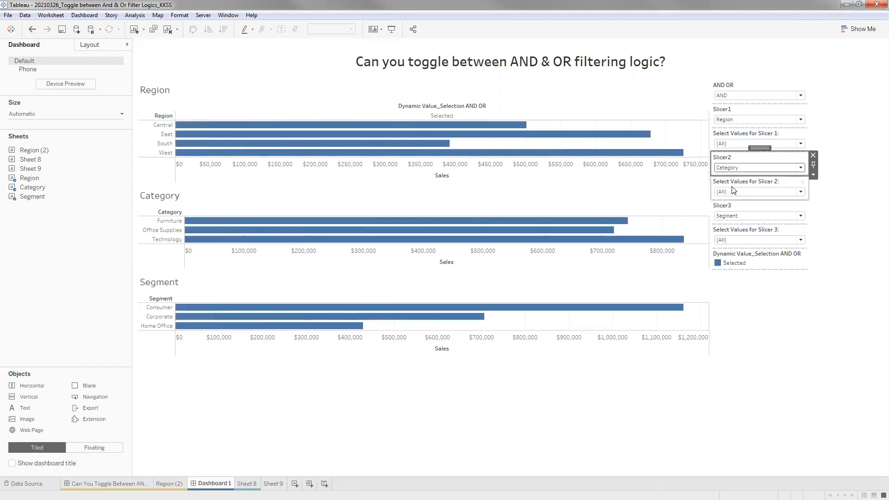
{"action": "left_click", "coordinate": [734, 190]}
Set Slicer2 to Region and check the values available for Slicer 2.
{"action": "left_click", "coordinate": [733, 171]}
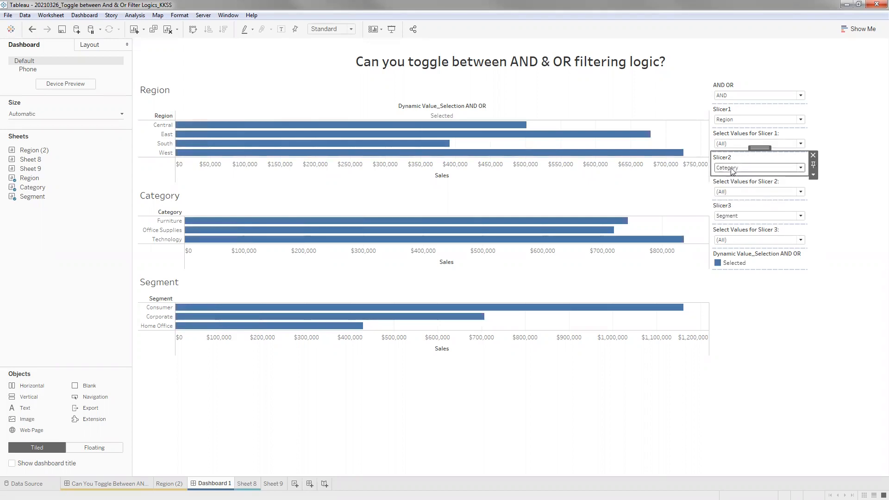
{"action": "left_click", "coordinate": [733, 169]}
{"action": "left_click", "coordinate": [729, 186]}
{"action": "left_click", "coordinate": [734, 192]}
Choose Segment again for Slicer3 and check the values available for Slicer 3.
{"action": "left_click", "coordinate": [736, 217]}
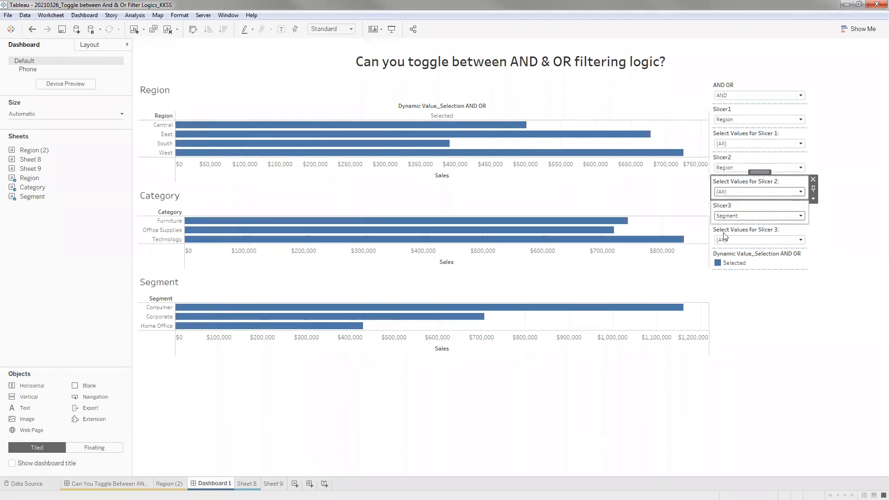
{"action": "left_click", "coordinate": [727, 247]}
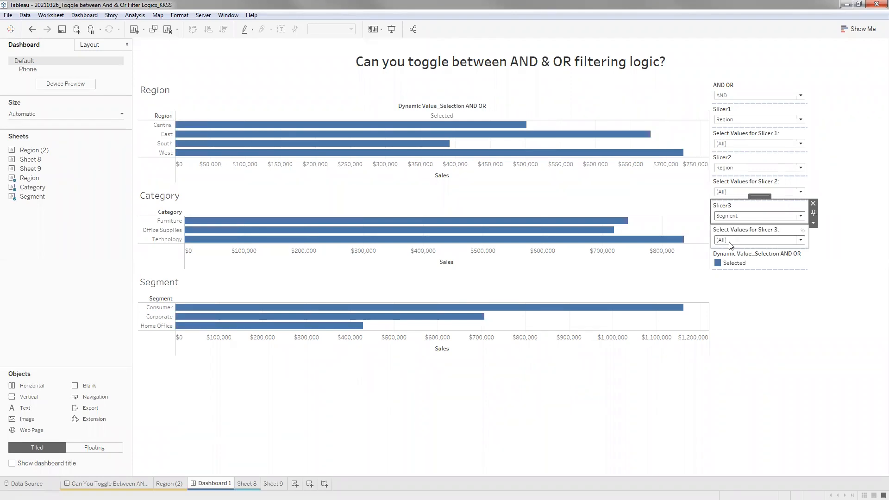
{"action": "left_click", "coordinate": [725, 241]}
{"action": "left_click", "coordinate": [731, 217]}
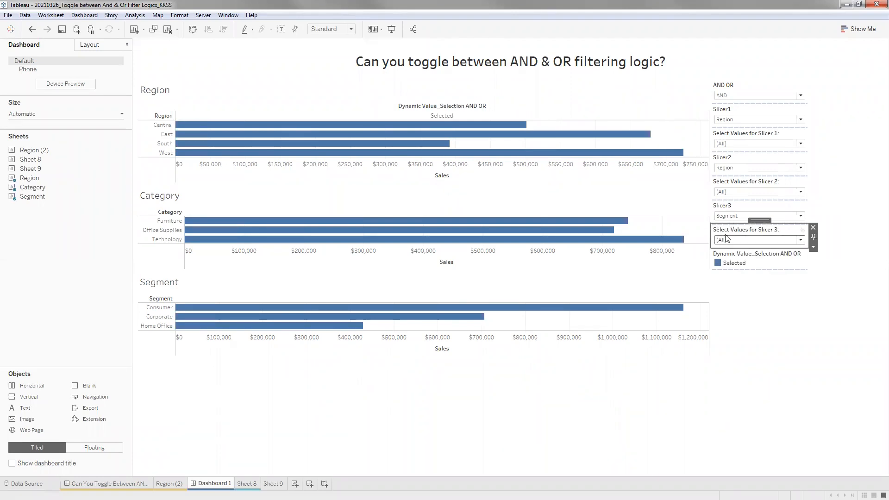
{"action": "left_click", "coordinate": [733, 247]}
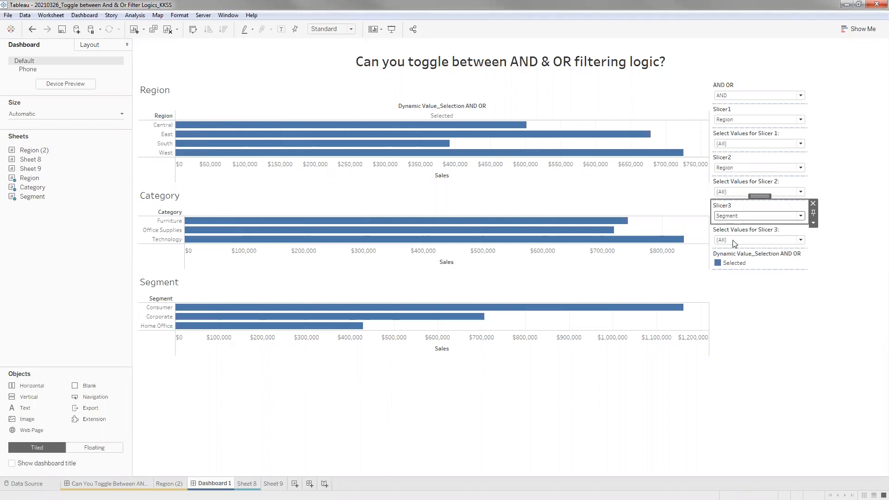
{"action": "left_click", "coordinate": [733, 241]}
Set Slicer3 to Region and check the values available for Slicer 3.
{"action": "left_click", "coordinate": [732, 220]}
{"action": "left_click", "coordinate": [731, 217]}
{"action": "left_click", "coordinate": [737, 240]}
{"action": "left_click", "coordinate": [738, 242]}
{"action": "left_click", "coordinate": [821, 204]}
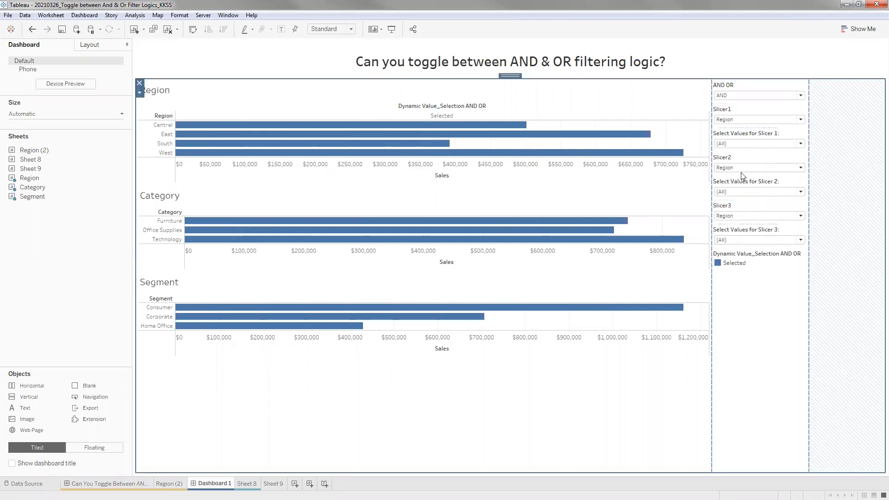
{"action": "left_click", "coordinate": [744, 190]}
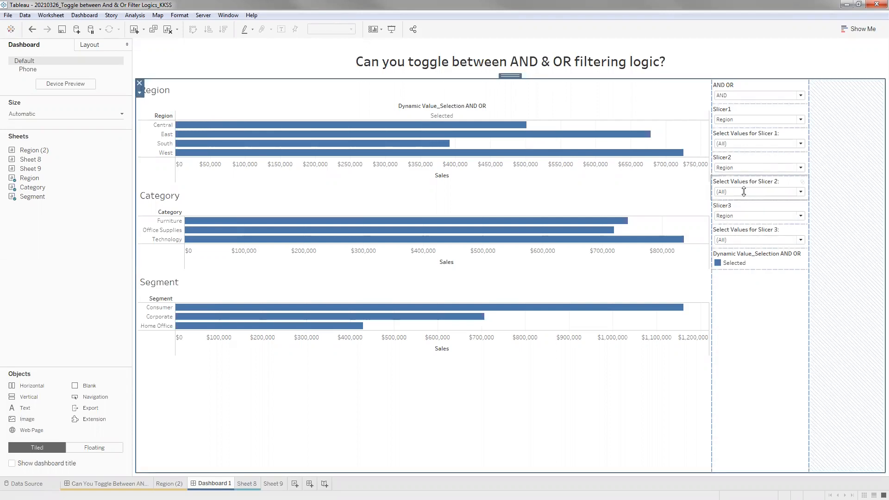
Set both Slicer2 and Slicer3 to No Selection.
{"action": "left_click", "coordinate": [736, 169]}
{"action": "left_click", "coordinate": [742, 204]}
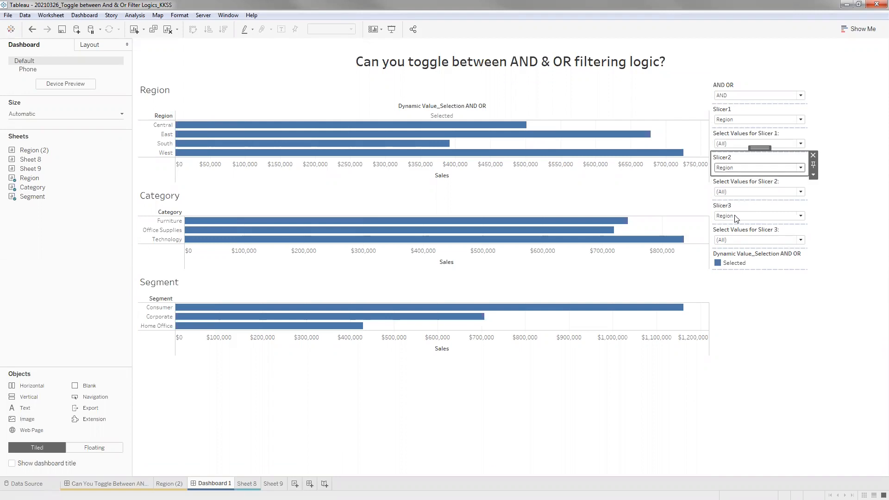
{"action": "left_click", "coordinate": [737, 217]}
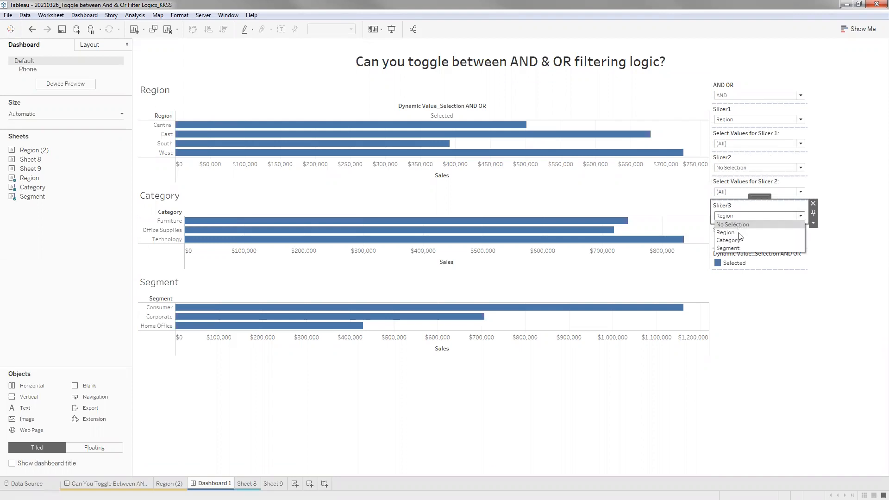
{"action": "left_click", "coordinate": [741, 224]}
{"action": "left_click", "coordinate": [843, 168]}
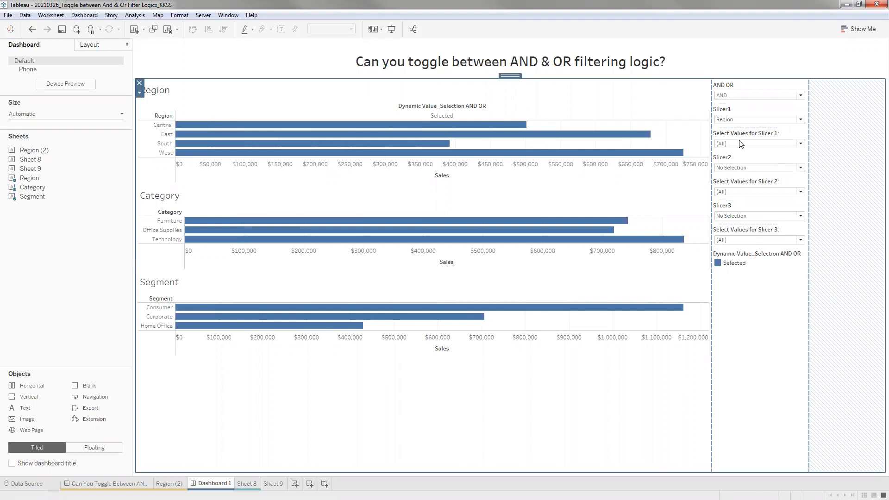
Limit the values selected for Slicer 1 to the Central region only.
{"action": "left_click", "coordinate": [741, 144]}
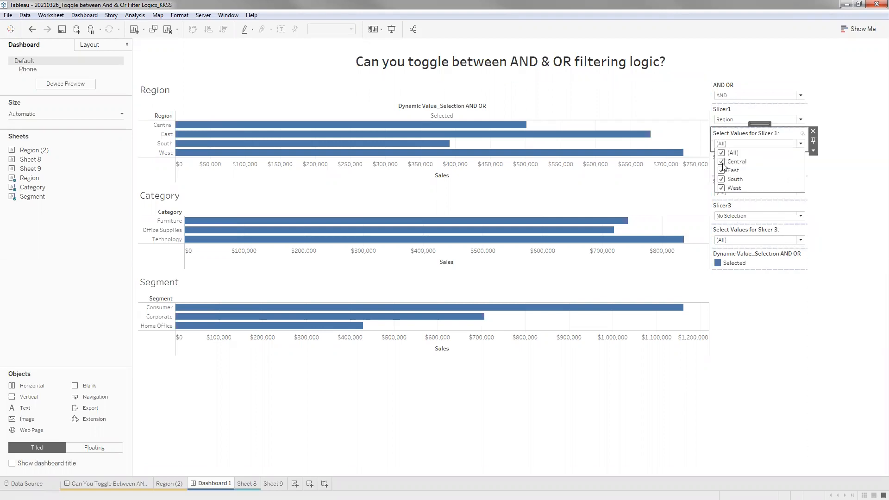
{"action": "left_click", "coordinate": [724, 163]}
{"action": "left_click", "coordinate": [724, 163]}
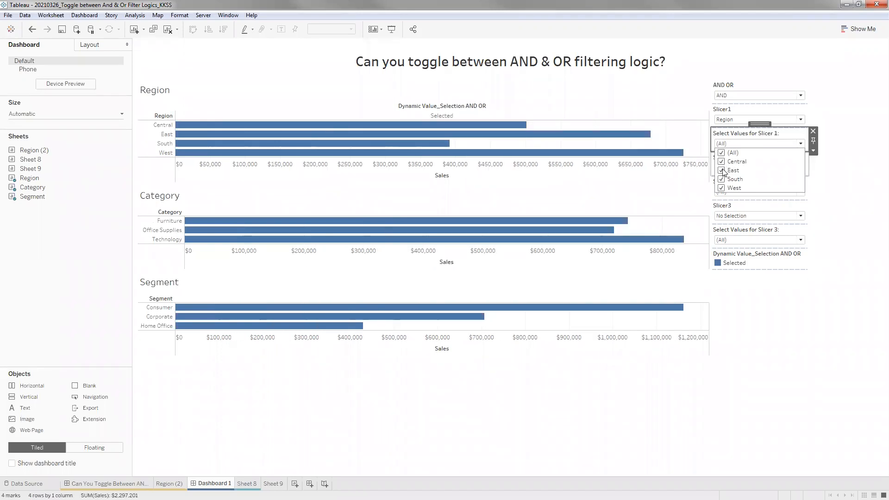
{"action": "left_click", "coordinate": [722, 163]}
{"action": "left_click", "coordinate": [723, 170]}
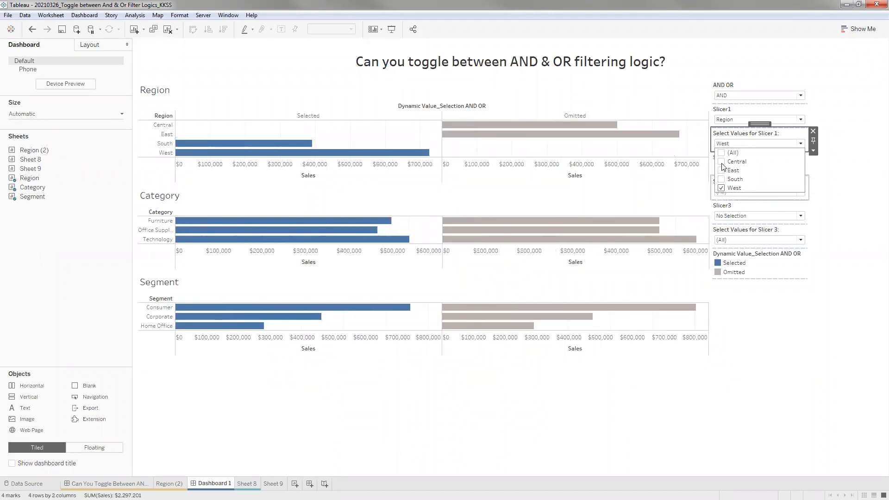
{"action": "left_click", "coordinate": [723, 165]}
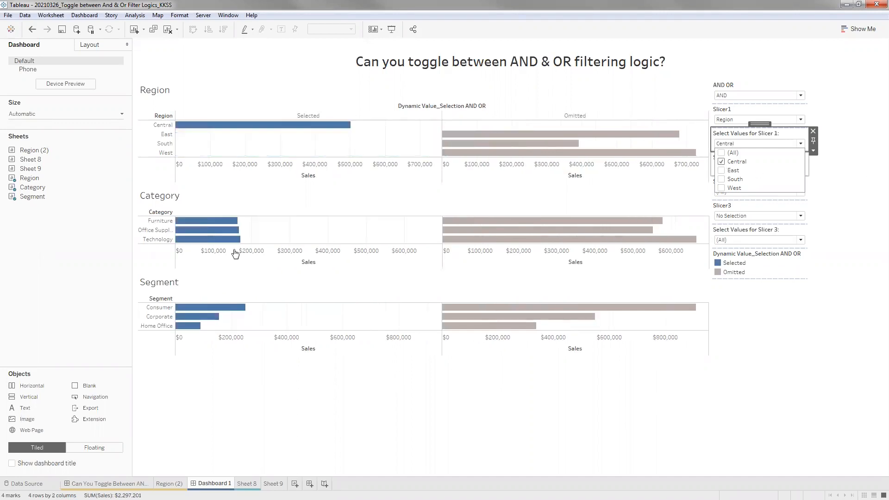
{"action": "left_click", "coordinate": [235, 253]}
Compare selected and omitted sales in the Region and Category charts under the Slicer 1 selection.
{"action": "left_click", "coordinate": [742, 150]}
{"action": "left_click", "coordinate": [757, 209]}
{"action": "left_click", "coordinate": [740, 149]}
{"action": "left_click", "coordinate": [189, 141]}
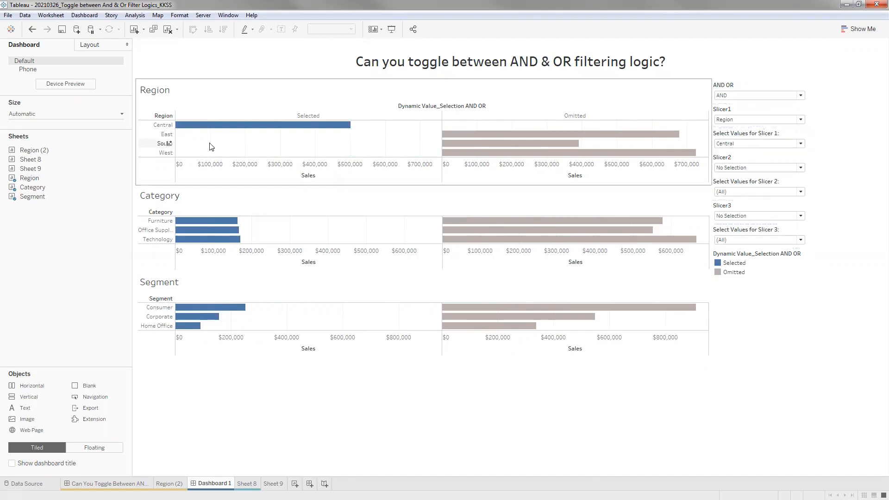
{"action": "mouse_move", "coordinate": [212, 133]}
{"action": "left_click", "coordinate": [728, 121]}
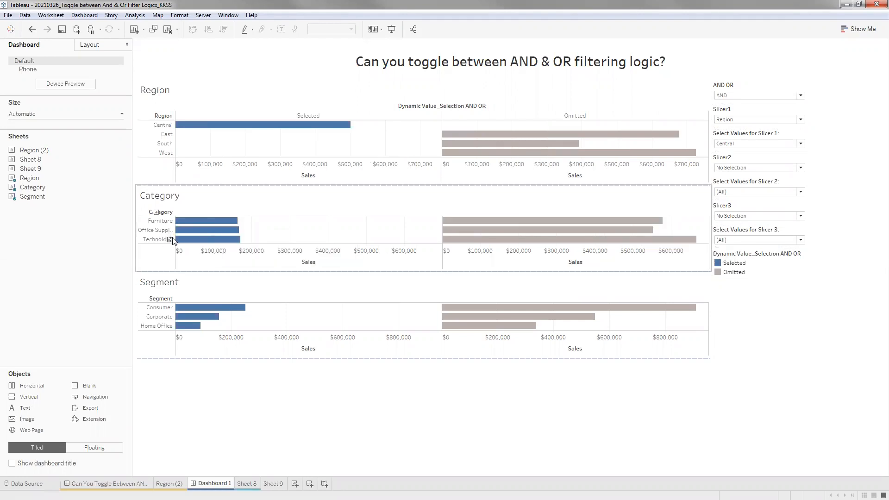
{"action": "mouse_move", "coordinate": [159, 231]}
{"action": "mouse_move", "coordinate": [493, 227]}
Set Slicer2 to Category and select only Technology as its value.
{"action": "left_click", "coordinate": [732, 170]}
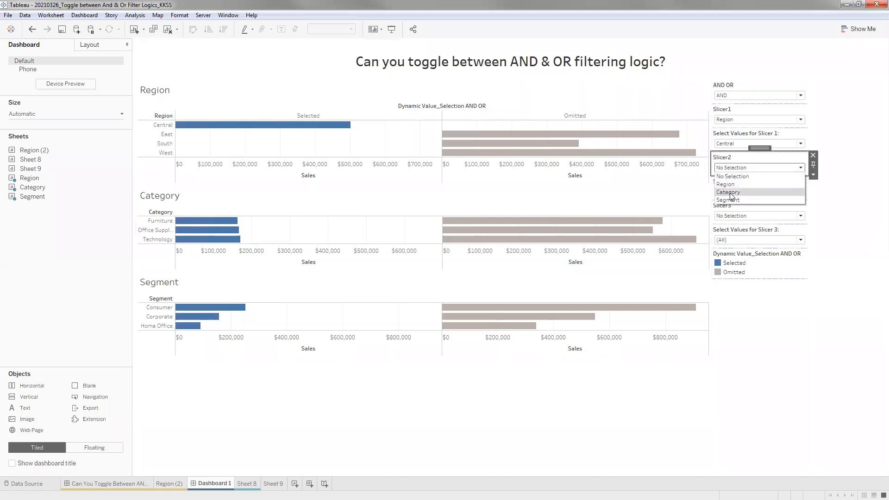
{"action": "left_click", "coordinate": [732, 196]}
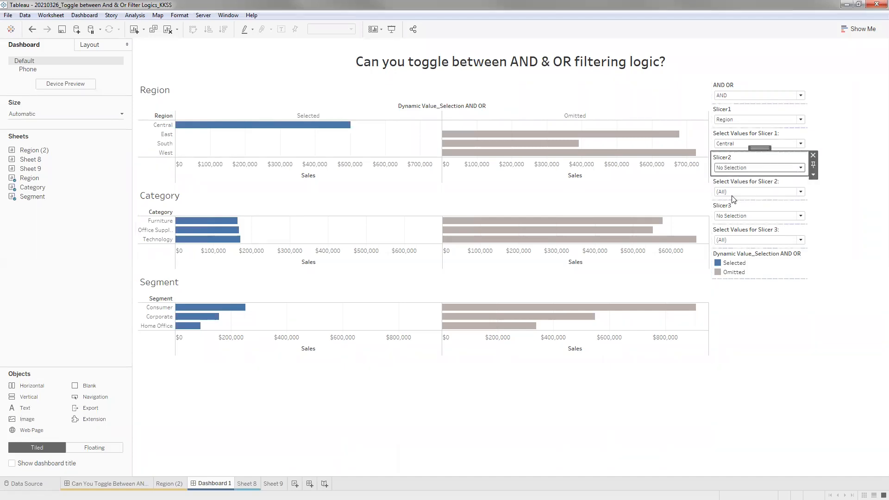
{"action": "left_click", "coordinate": [741, 192]}
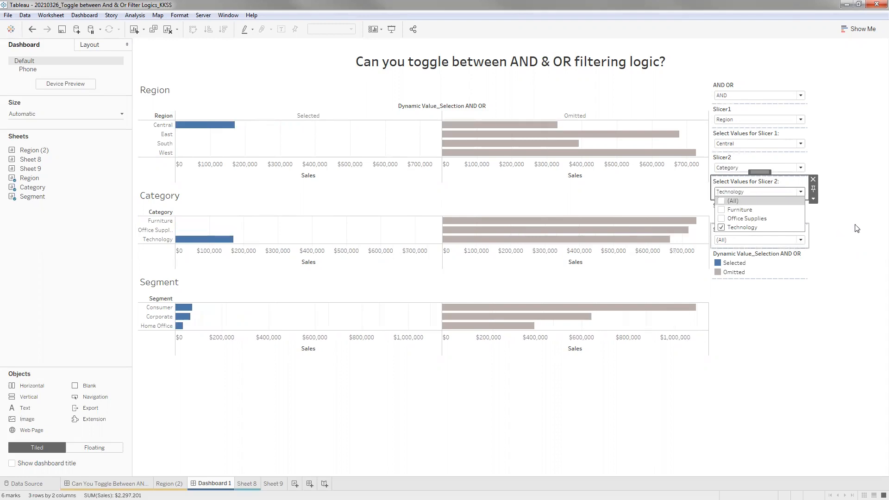
{"action": "left_click", "coordinate": [214, 229]}
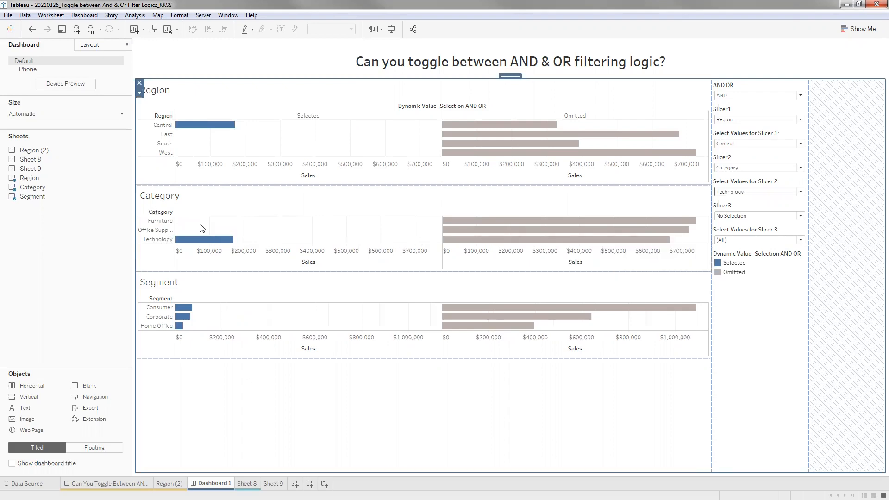
Set Slicer3 to Segment and select only Corporate as its value.
{"action": "left_click", "coordinate": [738, 217]}
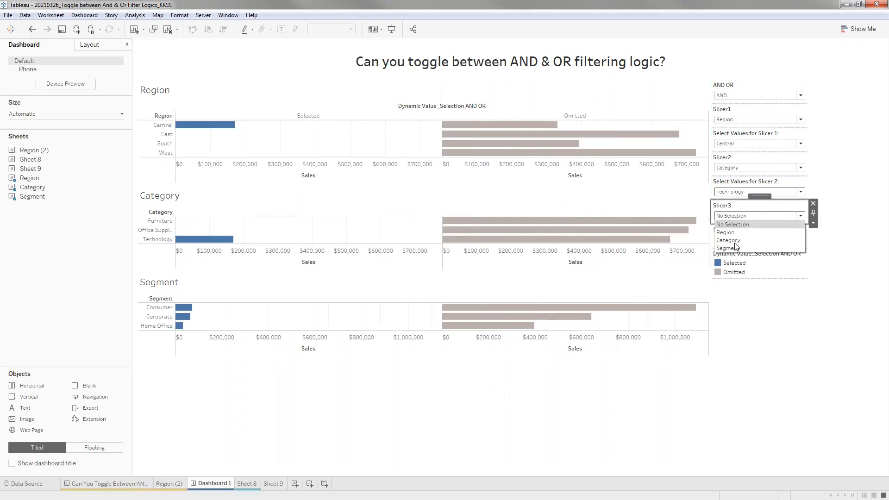
{"action": "left_click", "coordinate": [735, 240]}
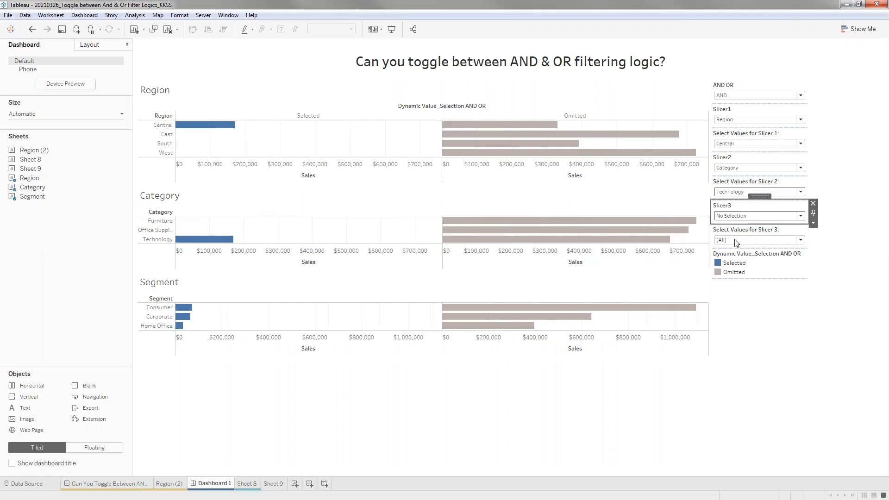
{"action": "left_click", "coordinate": [724, 241]}
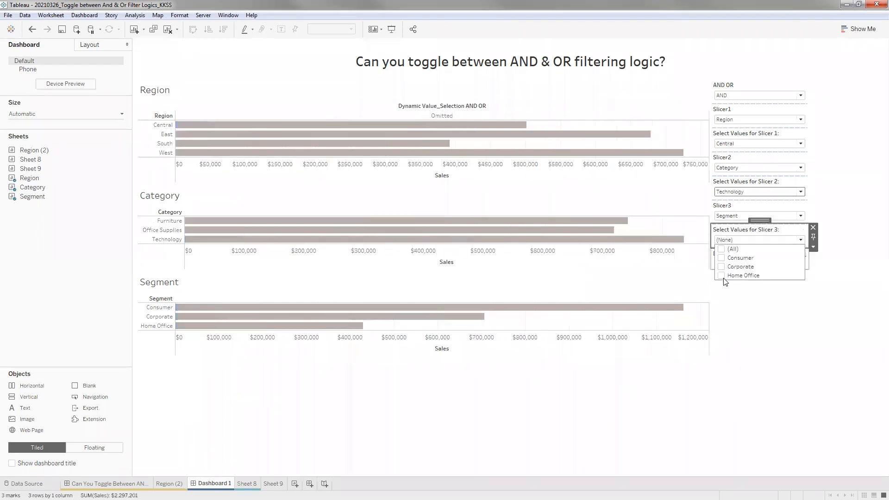
{"action": "left_click", "coordinate": [731, 267]}
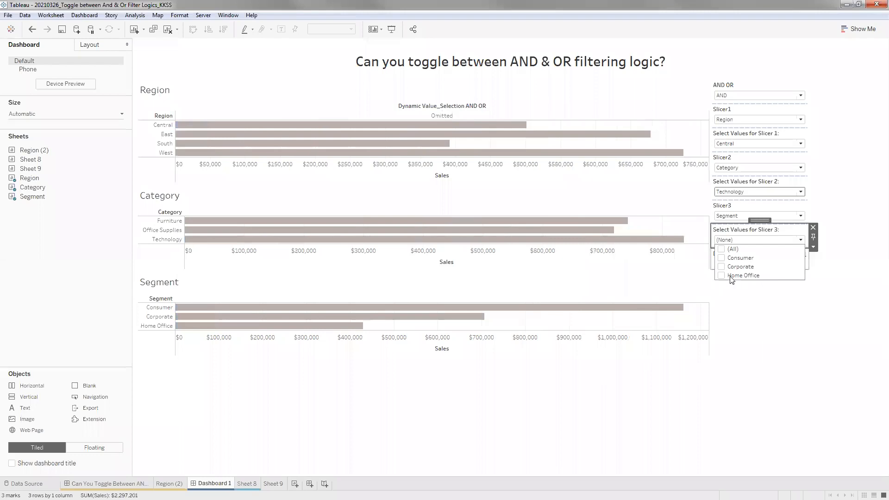
{"action": "left_click", "coordinate": [862, 217]}
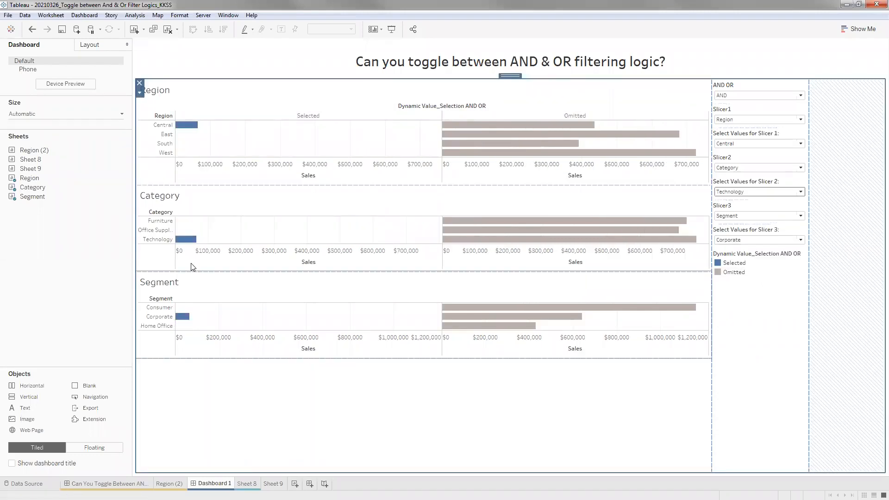
{"action": "mouse_move", "coordinate": [195, 131]}
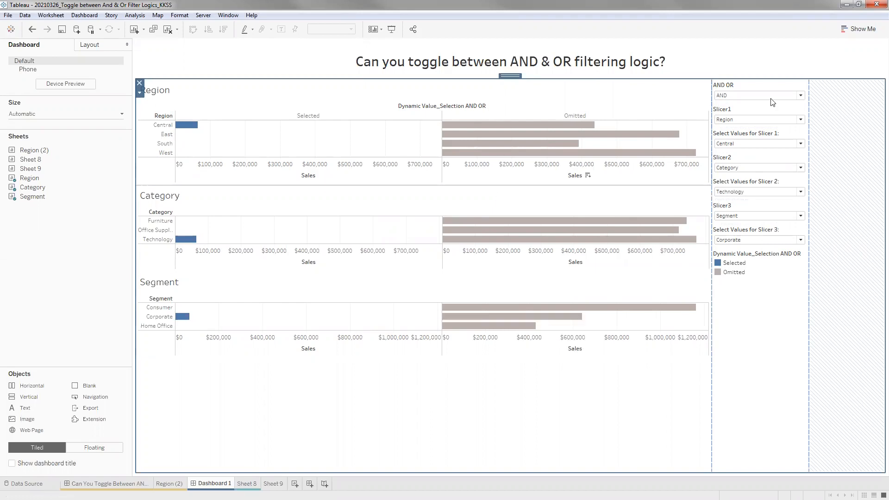
Switch the dashboard's AND OR filtering logic to OR.
{"action": "left_click", "coordinate": [742, 98]}
{"action": "left_click", "coordinate": [742, 102]}
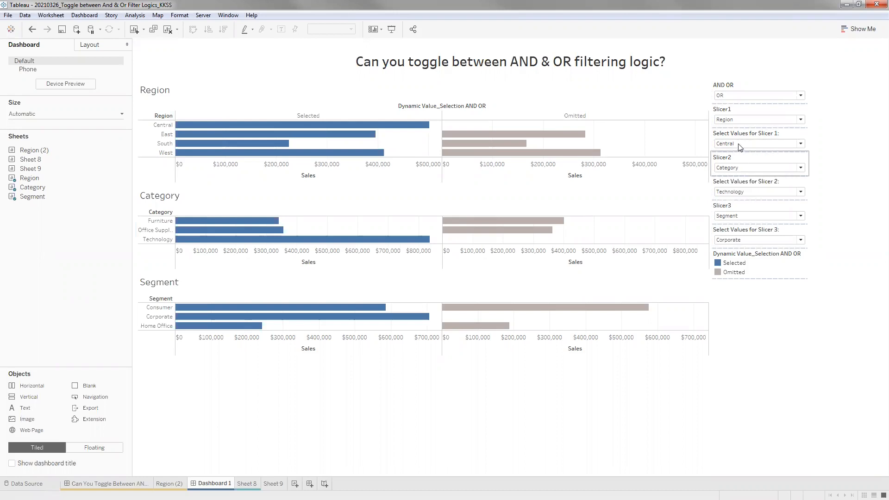
{"action": "left_click", "coordinate": [762, 169]}
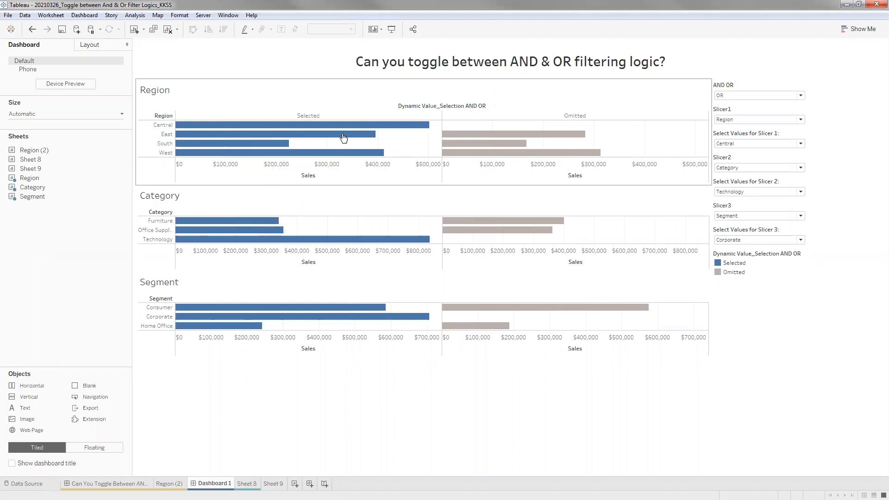
Inspect the selected sales of East and South in the Region chart against the slicer choices.
{"action": "mouse_move", "coordinate": [343, 137]}
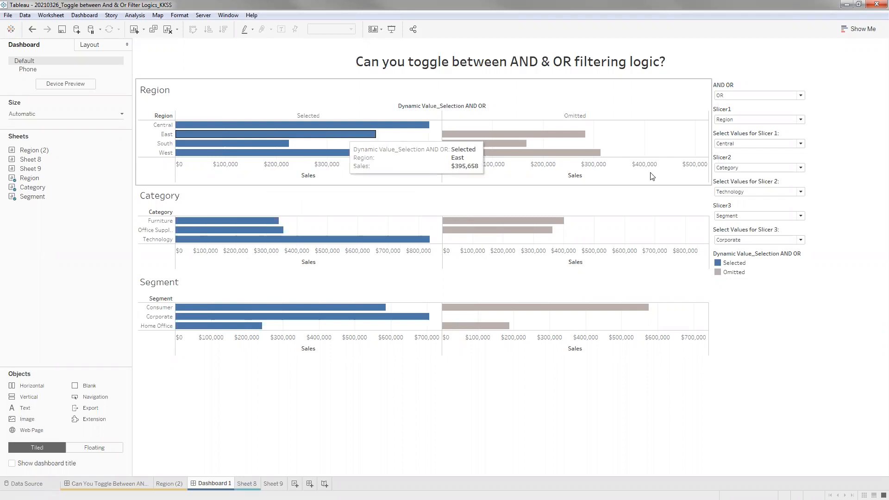
{"action": "left_click", "coordinate": [734, 172]}
{"action": "left_click", "coordinate": [737, 199]}
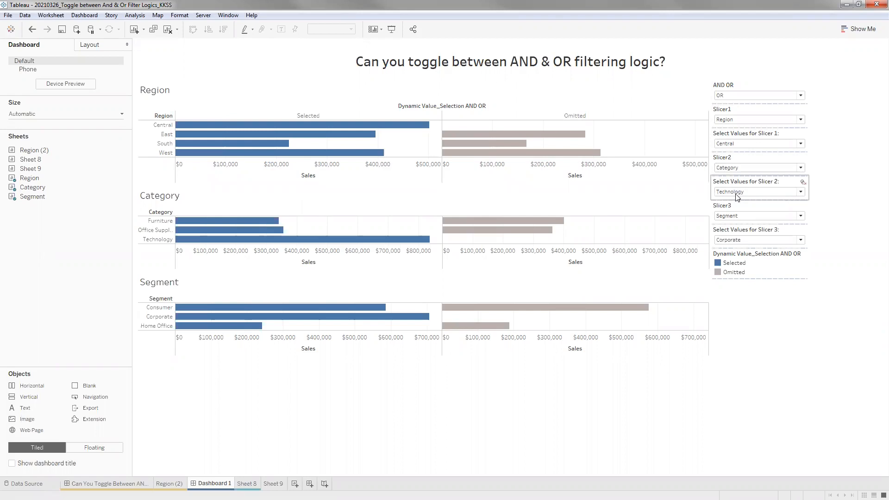
{"action": "left_click", "coordinate": [555, 169]}
{"action": "mouse_move", "coordinate": [268, 147]}
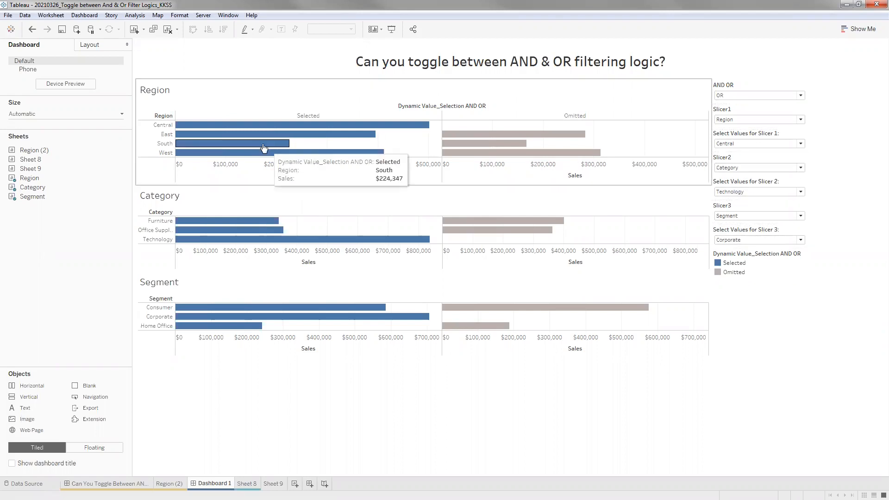
{"action": "left_click", "coordinate": [877, 175]}
{"action": "left_click", "coordinate": [870, 175]}
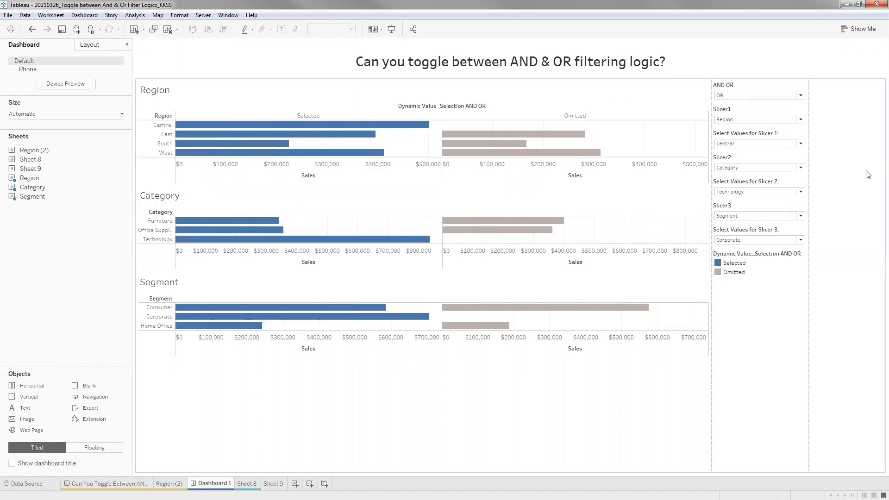
Add a new worksheet and show all fields of the Sample - Superstore - Main data source by clearing the field search.
{"action": "left_click", "coordinate": [383, 386]}
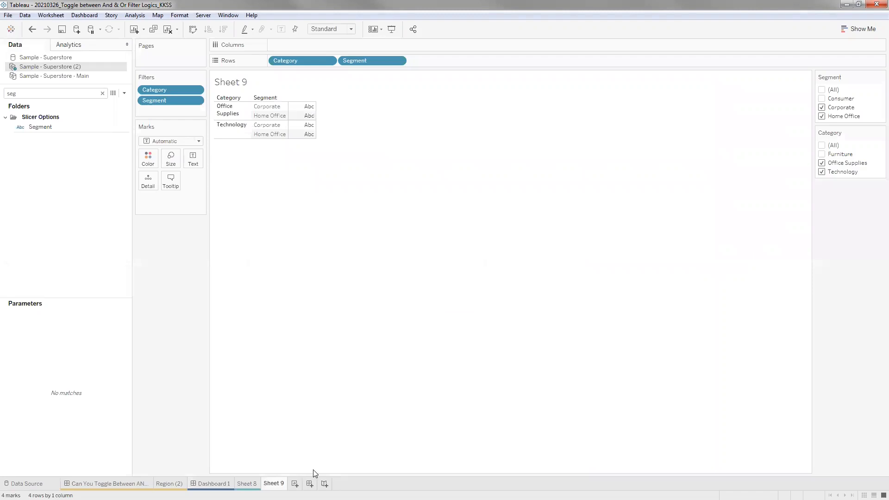
{"action": "left_click", "coordinate": [295, 484]}
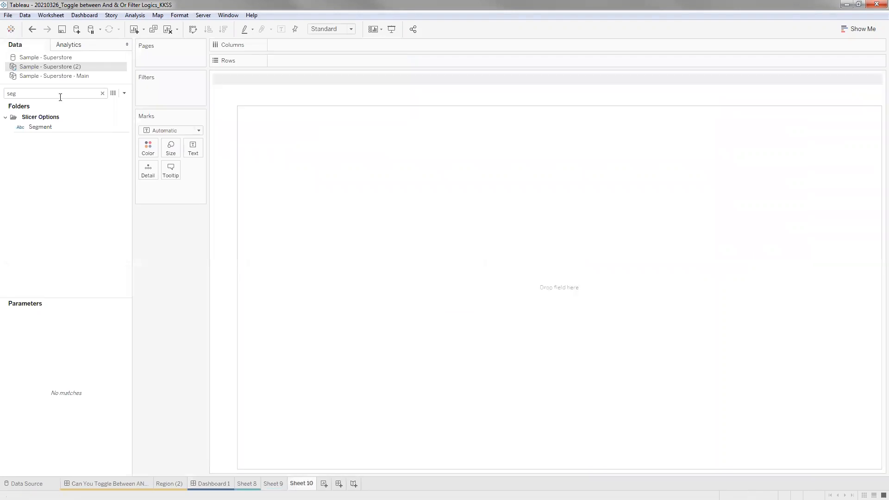
{"action": "left_click", "coordinate": [12, 75]}
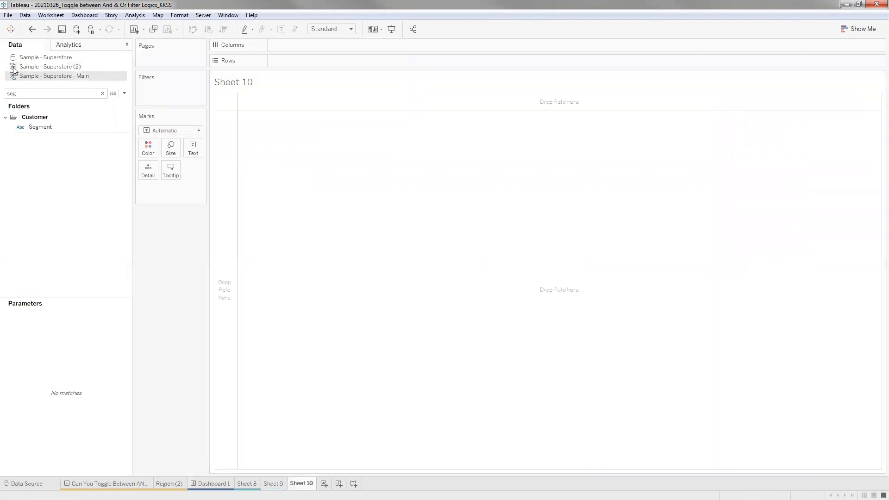
{"action": "left_click", "coordinate": [103, 94]}
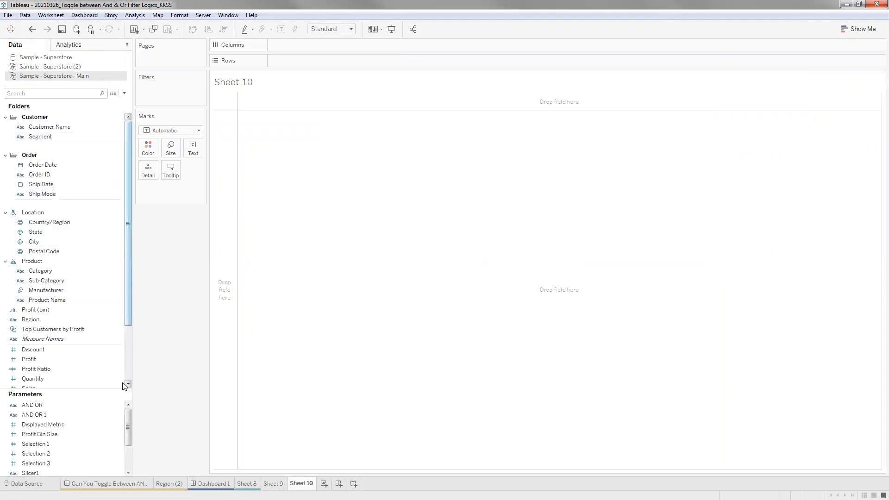
{"action": "scroll", "coordinate": [125, 370], "scroll_direction": "down", "scroll_amount": 2}
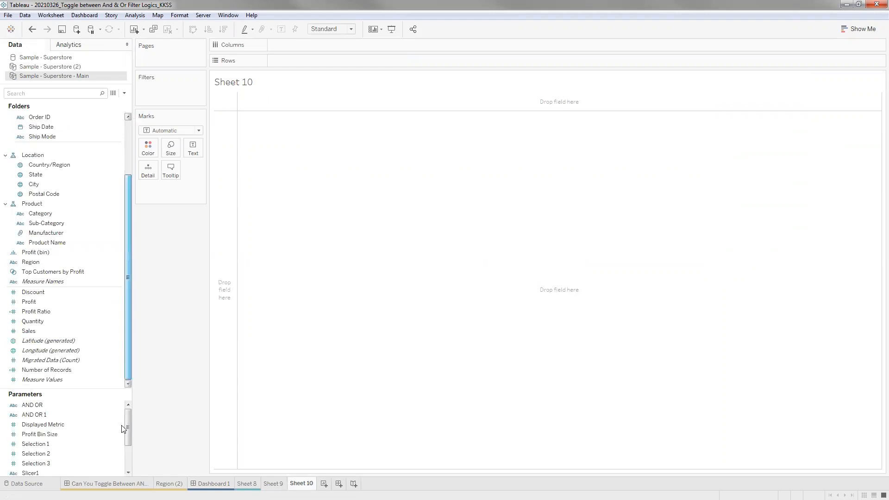
Create a new workbook and connect it to the saved Sample - Superstore data source.
{"action": "left_click", "coordinate": [9, 16]}
{"action": "left_click", "coordinate": [228, 278]}
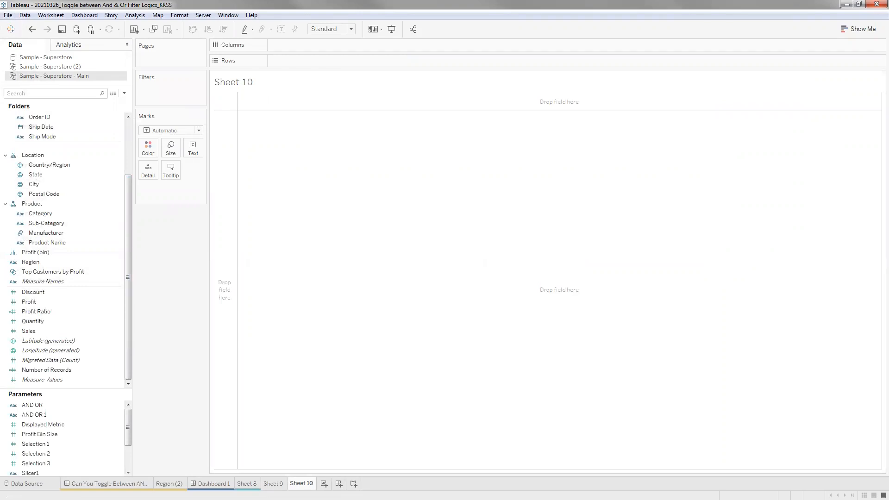
{"action": "key", "text": "ctrl+n"}
{"action": "left_click", "coordinate": [54, 60]}
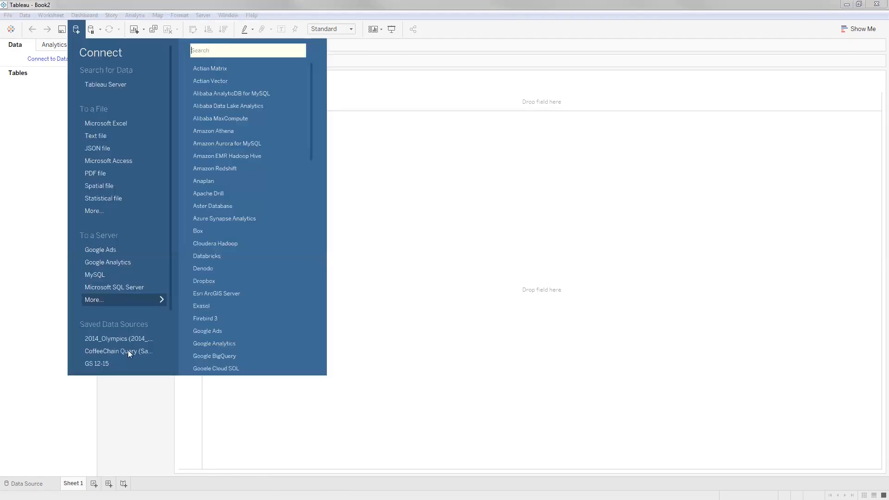
{"action": "scroll", "coordinate": [120, 322], "scroll_direction": "down", "scroll_amount": 3}
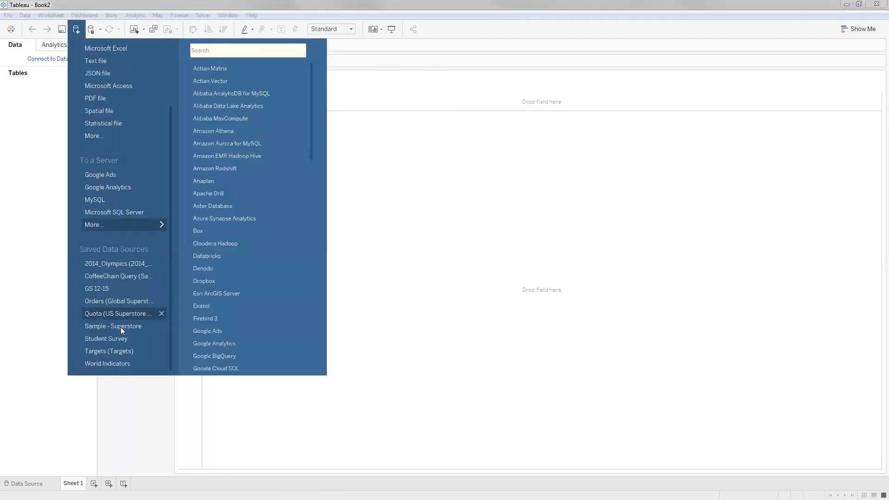
{"action": "left_click", "coordinate": [120, 327]}
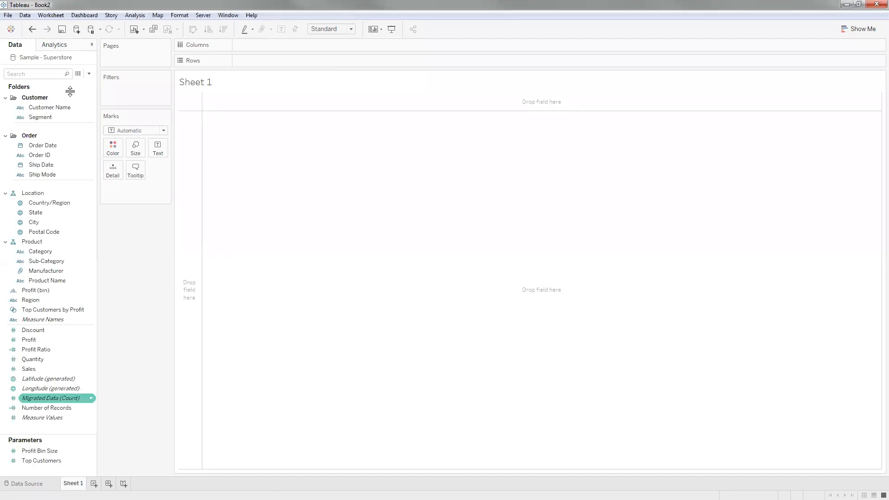
{"action": "left_click", "coordinate": [88, 72]}
{"action": "left_click", "coordinate": [386, 268]}
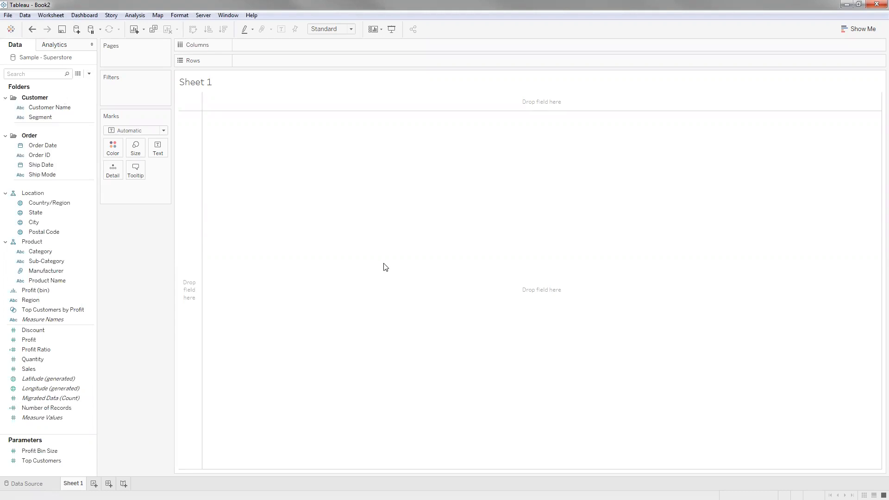
Create a parameter named AND OR and restrict its allowable values to a list.
{"action": "type", "text": "AND"}
{"action": "type", "text": "OR"}
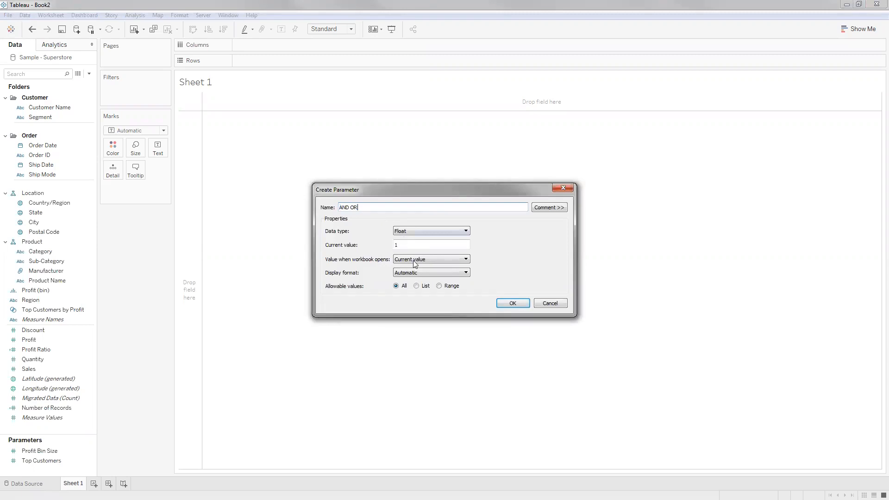
{"action": "left_click", "coordinate": [419, 231]}
{"action": "left_click", "coordinate": [416, 244]}
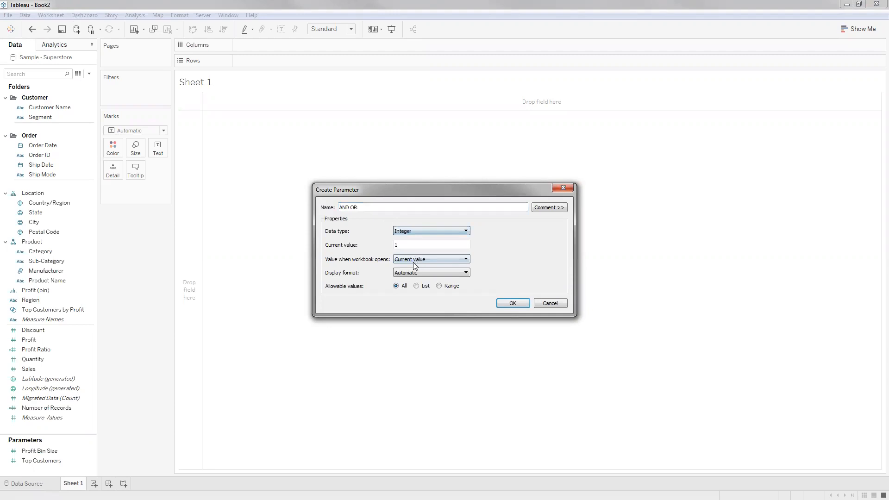
{"action": "left_click", "coordinate": [416, 261]}
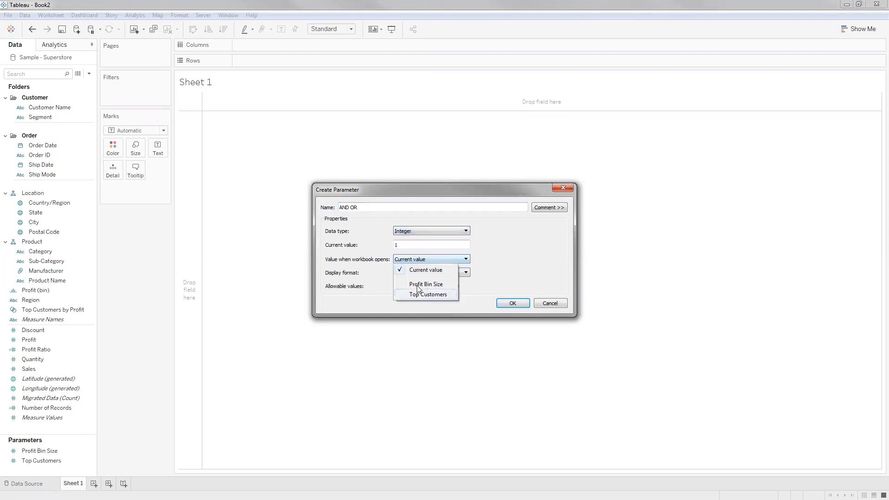
{"action": "left_click", "coordinate": [362, 319]}
{"action": "left_click", "coordinate": [416, 286]}
Set the AND OR parameter's data type to String, list AND and OR as its values, and show its control.
{"action": "left_click", "coordinate": [358, 323]}
{"action": "type", "text": "AND"}
{"action": "key", "text": "BackSpace"}
{"action": "key", "text": "BackSpace"}
{"action": "key", "text": "BackSpace"}
{"action": "type", "text": "AND"}
{"action": "key", "text": "BackSpace"}
{"action": "key", "text": "BackSpace"}
{"action": "key", "text": "BackSpace"}
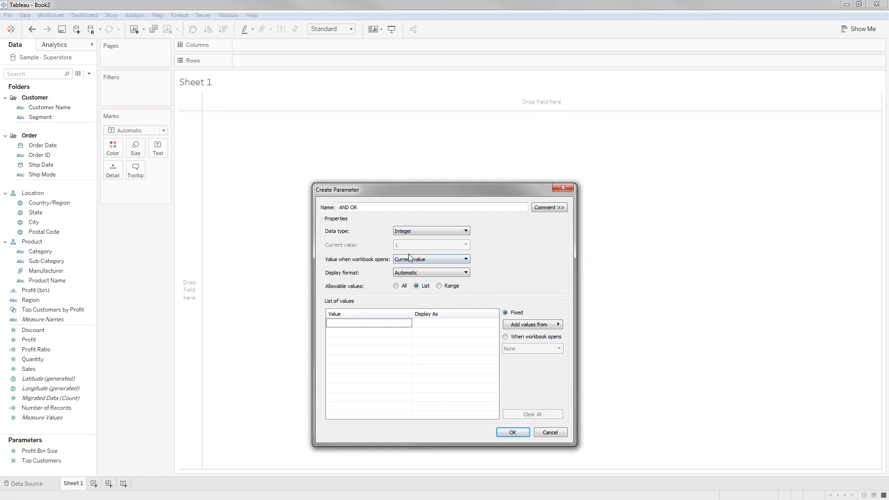
{"action": "left_click", "coordinate": [411, 232]}
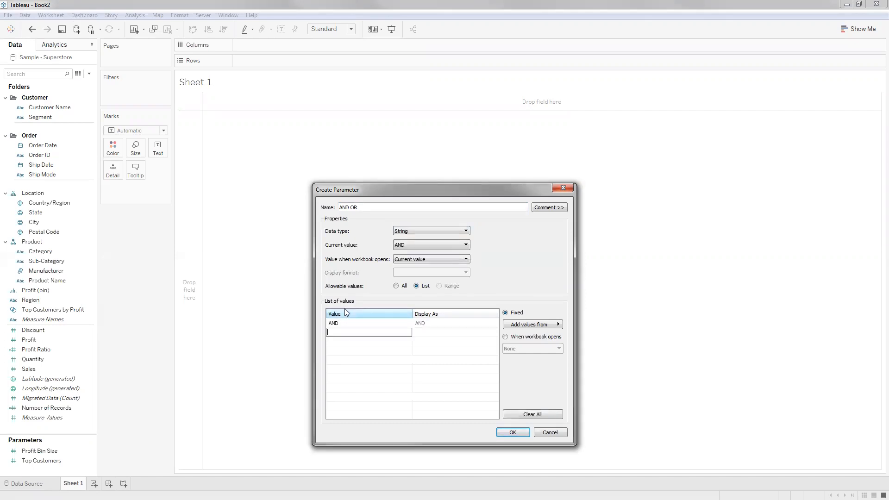
{"action": "type", "text": "OR"}
{"action": "left_click", "coordinate": [441, 352]}
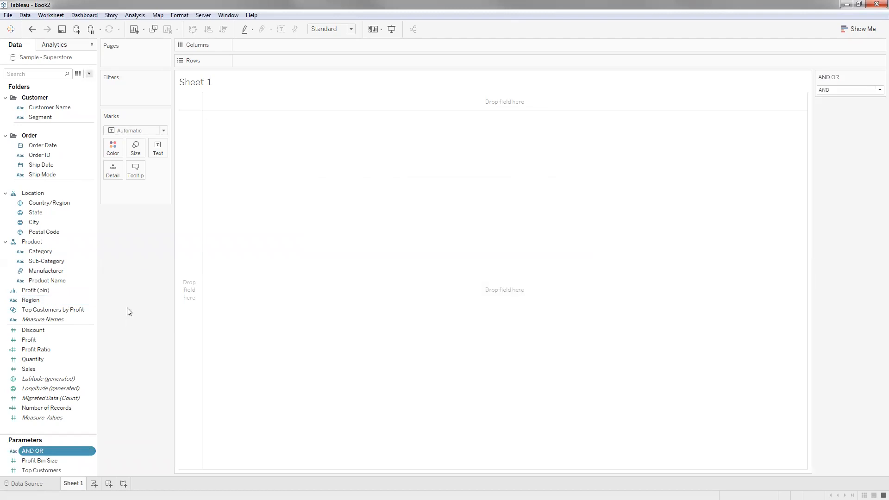
{"action": "left_click", "coordinate": [37, 460], "text": "ctrl"}
{"action": "left_click", "coordinate": [69, 86]}
{"action": "left_click_drag", "start_coordinate": [178, 157], "coordinate": [423, 223]}
{"action": "left_click_drag", "start_coordinate": [752, 214], "coordinate": [657, 211]}
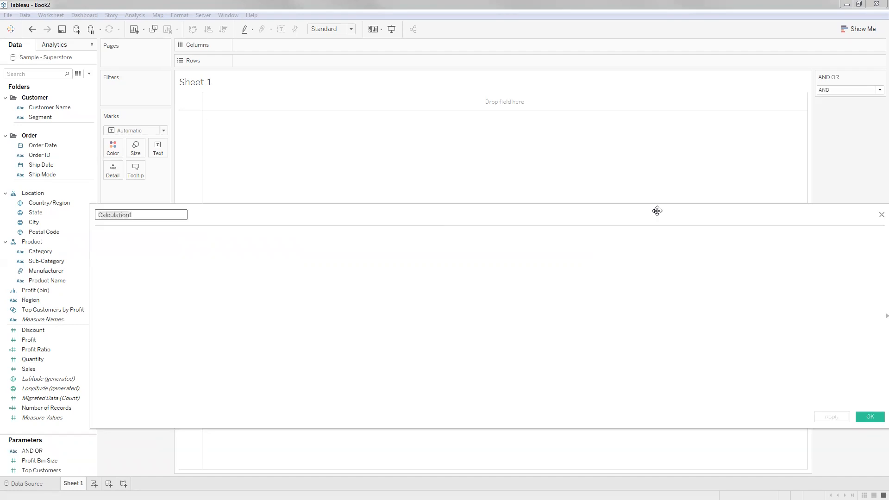
{"action": "left_click_drag", "start_coordinate": [810, 285], "coordinate": [604, 301]}
{"action": "left_click_drag", "start_coordinate": [549, 212], "coordinate": [315, 216]}
{"action": "key", "text": "BackSpace"}
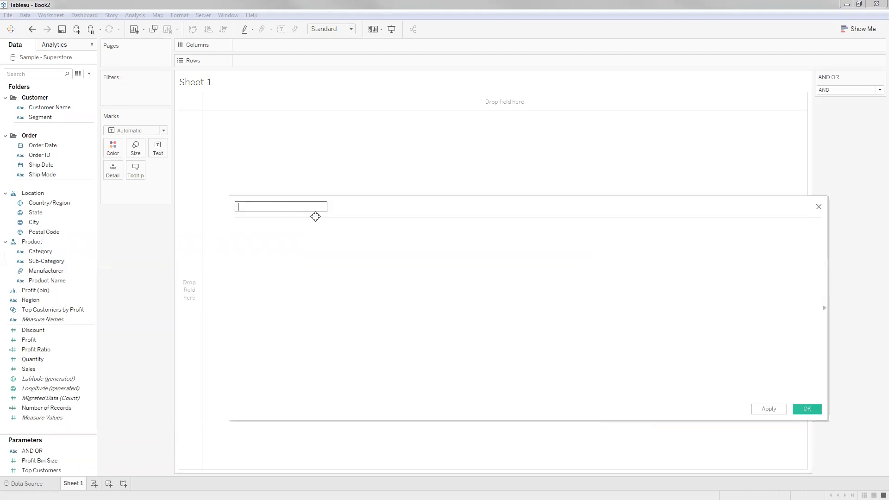
{"action": "type", "text": "SLi"}
{"action": "key", "text": "BackSpace"}
{"action": "type", "text": "licer 1"}
{"action": "left_click", "coordinate": [819, 207]}
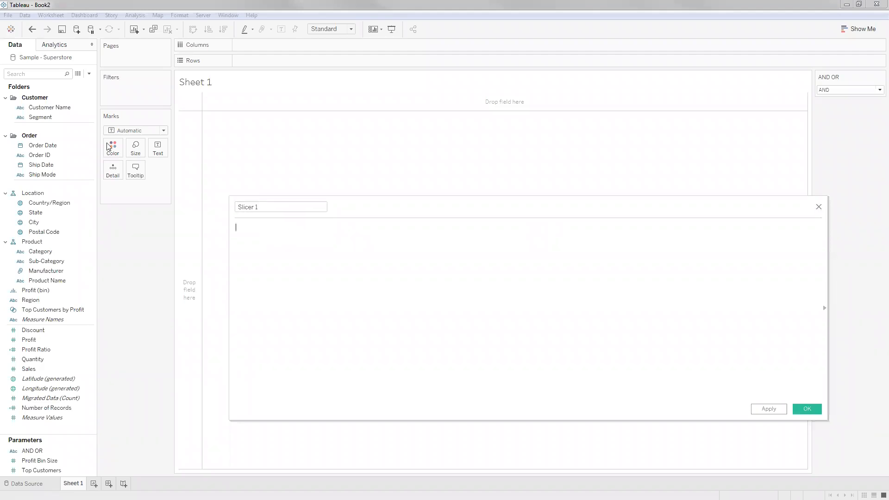
Create a parameter named Slicer 1 with the Integer data type and a list of allowable values.
{"action": "left_click", "coordinate": [89, 73]}
{"action": "left_click", "coordinate": [447, 307]}
{"action": "type", "text": "Slicer"}
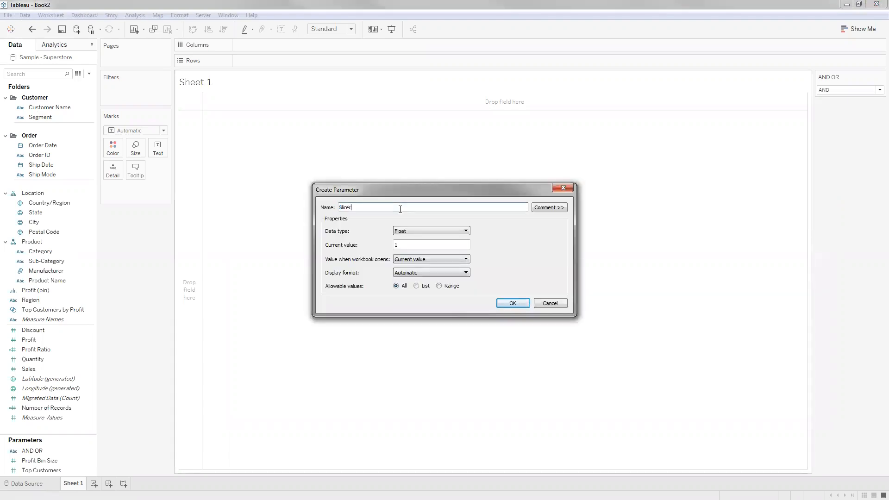
{"action": "left_click", "coordinate": [417, 231]}
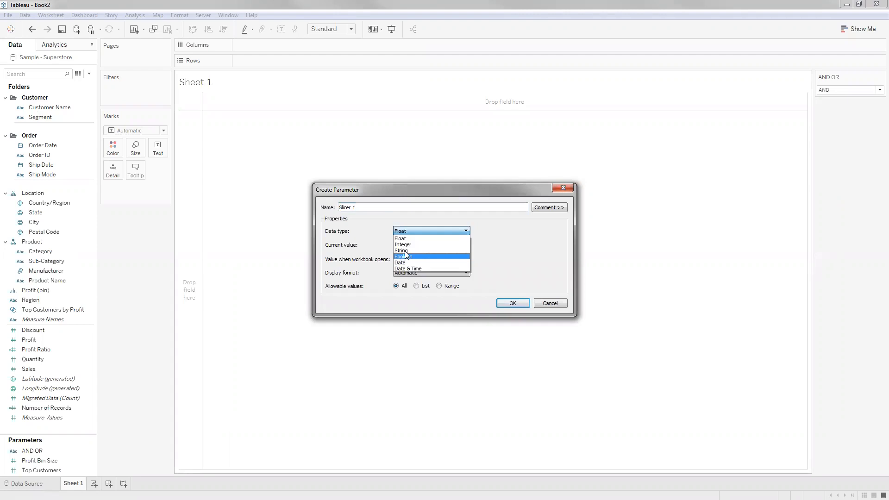
{"action": "left_click", "coordinate": [408, 249]}
{"action": "left_click", "coordinate": [415, 260]}
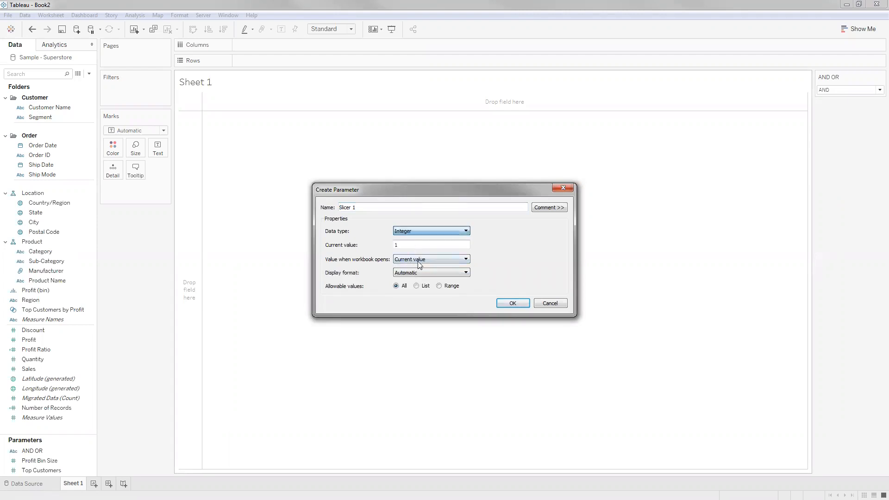
{"action": "left_click", "coordinate": [417, 286]}
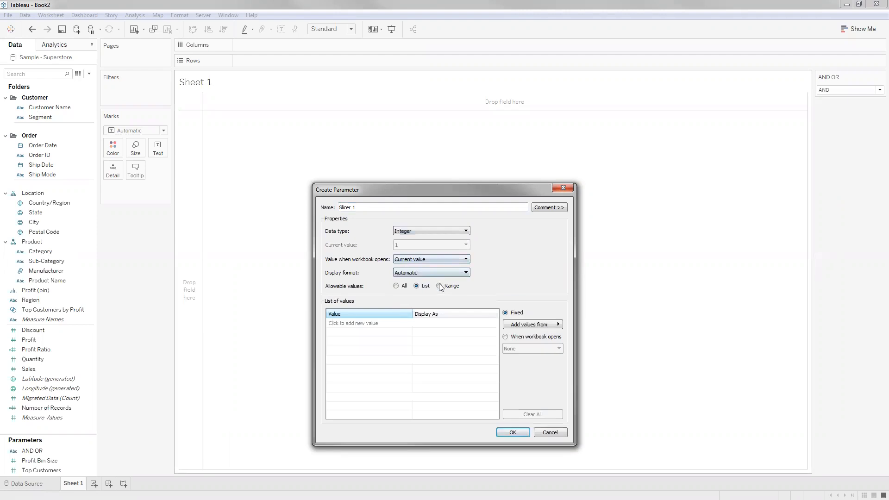
Enter 1, 2 and 3 as the allowable values of the Slicer 1 parameter.
{"action": "left_click", "coordinate": [383, 324]}
{"action": "type", "text": "1"}
{"action": "key", "text": "Return"}
{"action": "type", "text": "2"}
{"action": "key", "text": "Return"}
{"action": "type", "text": "3"}
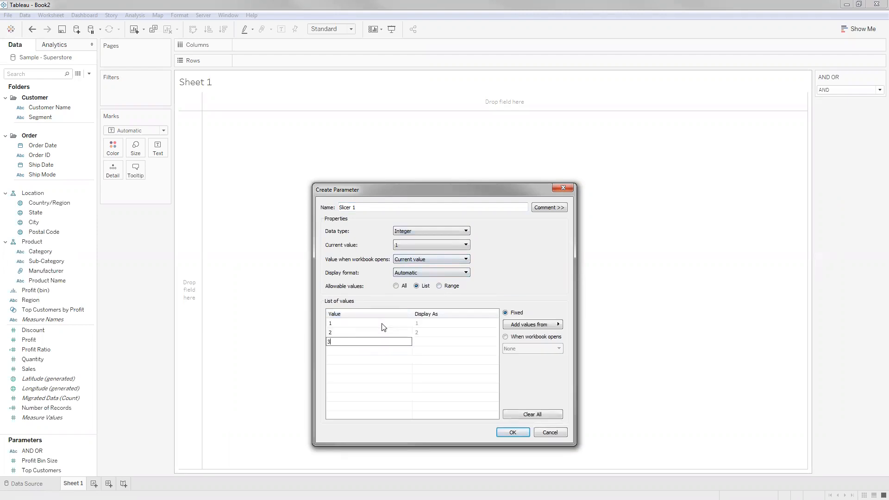
Give values 1, 2 and 3 the display names Region, Category and Segment, and save the Slicer 1 parameter.
{"action": "left_click", "coordinate": [424, 324]}
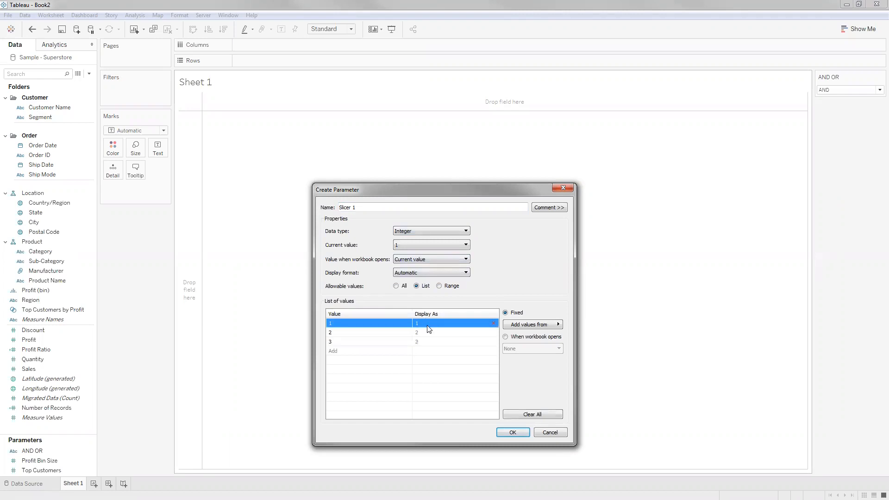
{"action": "left_click", "coordinate": [427, 325]}
{"action": "type", "text": "Ragio"}
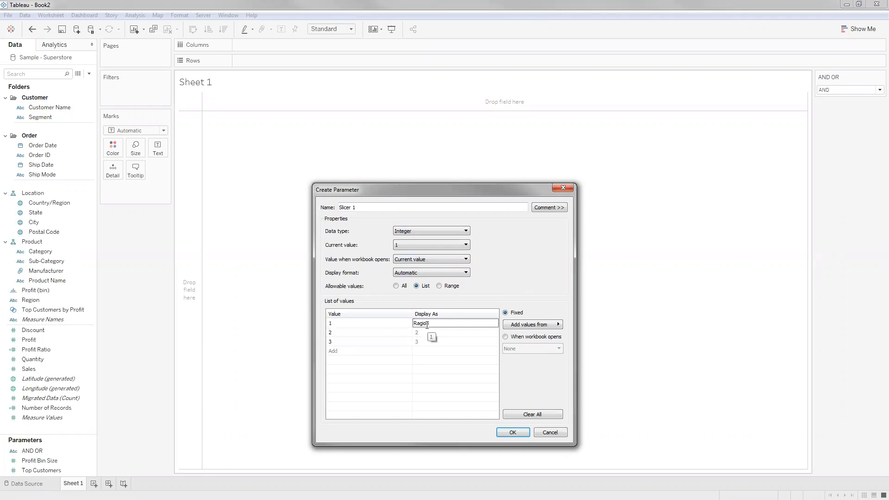
{"action": "key", "text": "BackSpace"}
{"action": "key", "text": "BackSpace"}
{"action": "type", "text": "egion"}
{"action": "left_click", "coordinate": [427, 332]}
{"action": "type", "text": "Cate"}
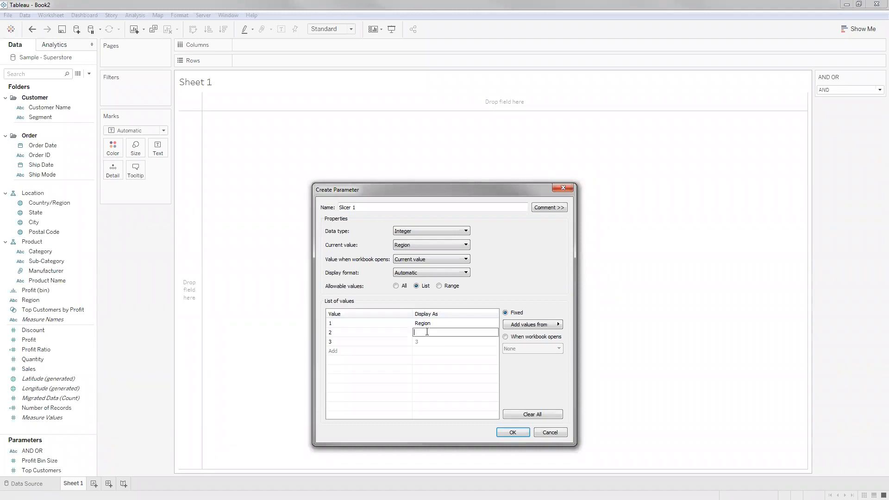
{"action": "type", "text": "gory"}
{"action": "key", "text": "Return"}
{"action": "left_click", "coordinate": [420, 341]}
{"action": "type", "text": "Segment"}
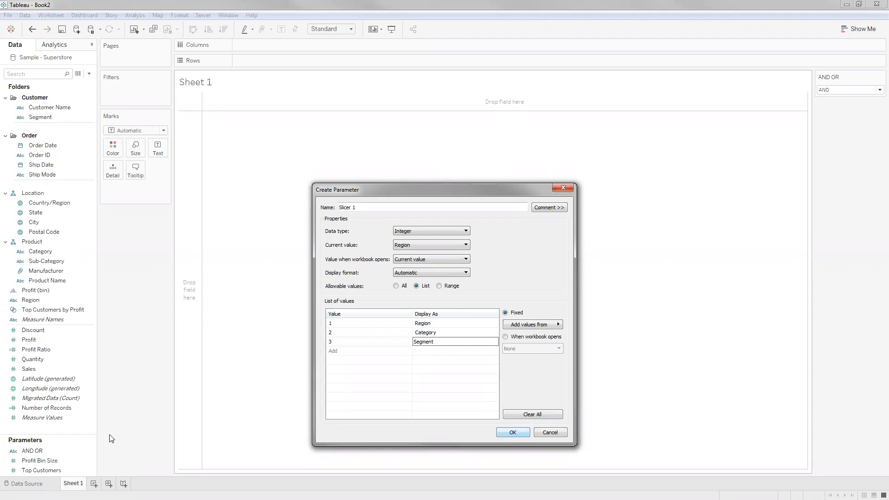
{"action": "key", "text": "Return"}
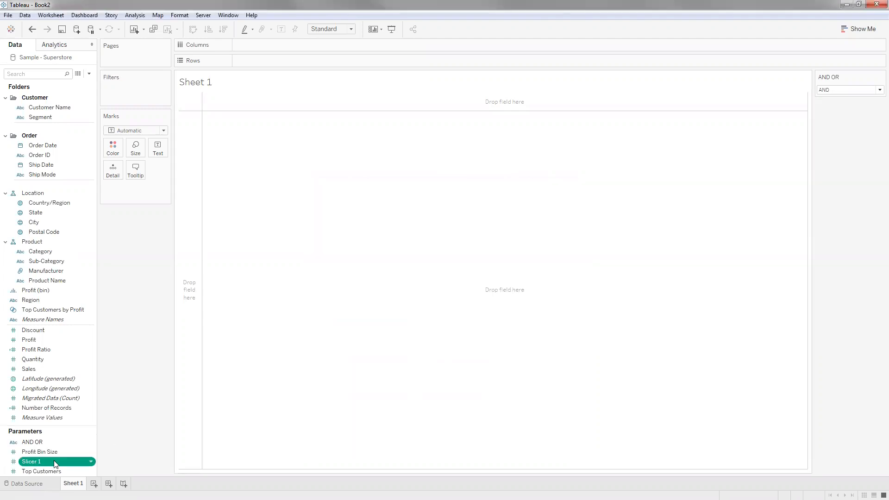
Duplicate the Slicer 1 parameter twice.
{"action": "right_click", "coordinate": [54, 461]}
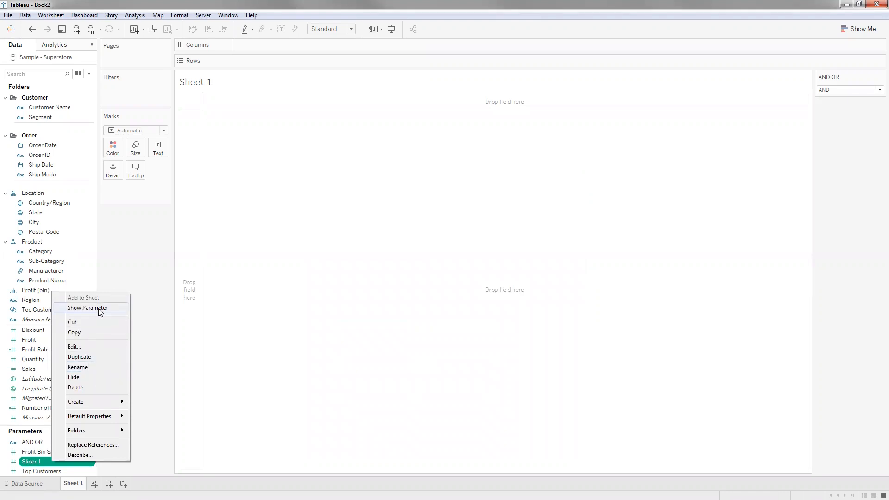
{"action": "key", "text": "Escape"}
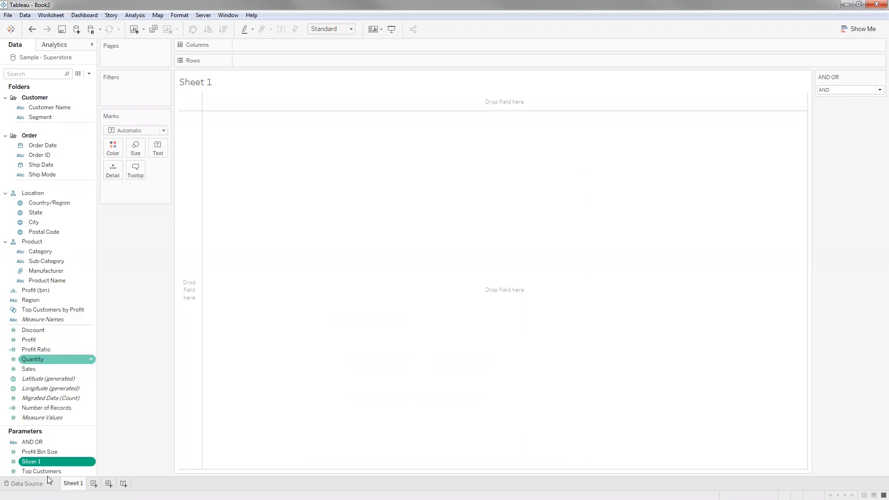
{"action": "right_click", "coordinate": [49, 468]}
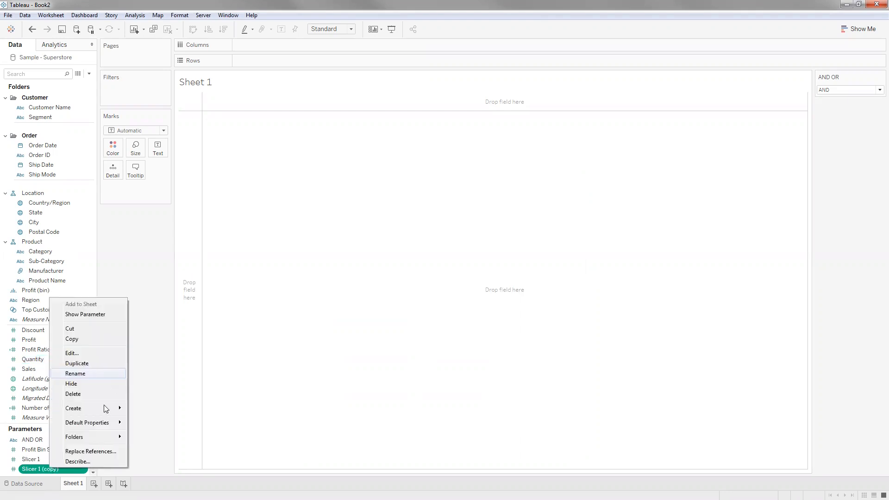
{"action": "left_click", "coordinate": [77, 363]}
Rename the two copies of the Slicer 1 parameter as Slicer 2 and Slicer 3.
{"action": "right_click", "coordinate": [49, 459]}
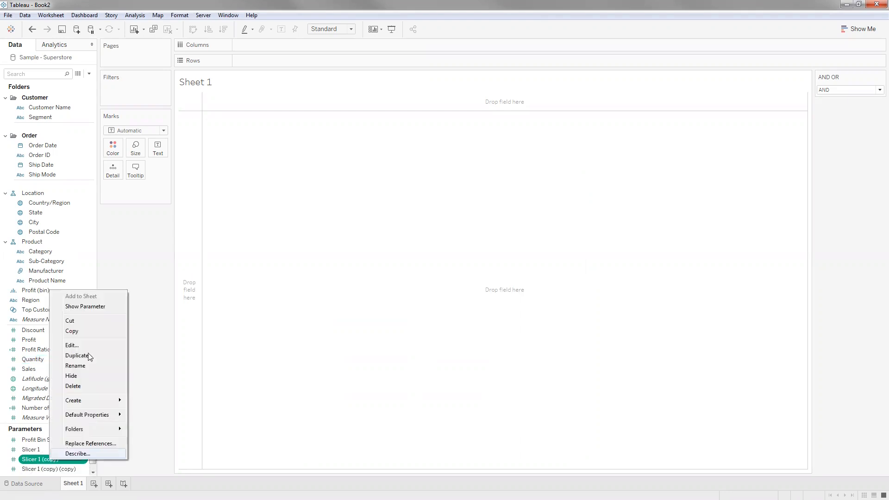
{"action": "left_click", "coordinate": [76, 366]}
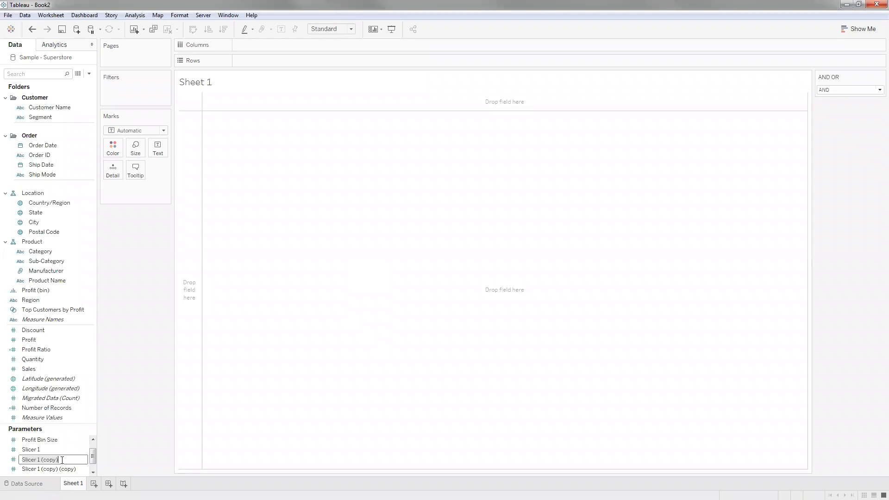
{"action": "type", "text": "Slicer 2"}
{"action": "key", "text": "Return"}
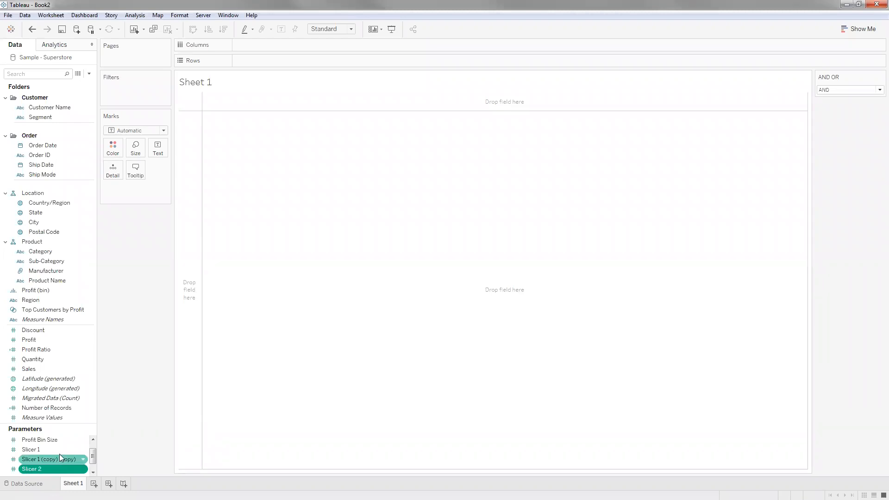
{"action": "right_click", "coordinate": [59, 455]}
{"action": "left_click", "coordinate": [90, 363]}
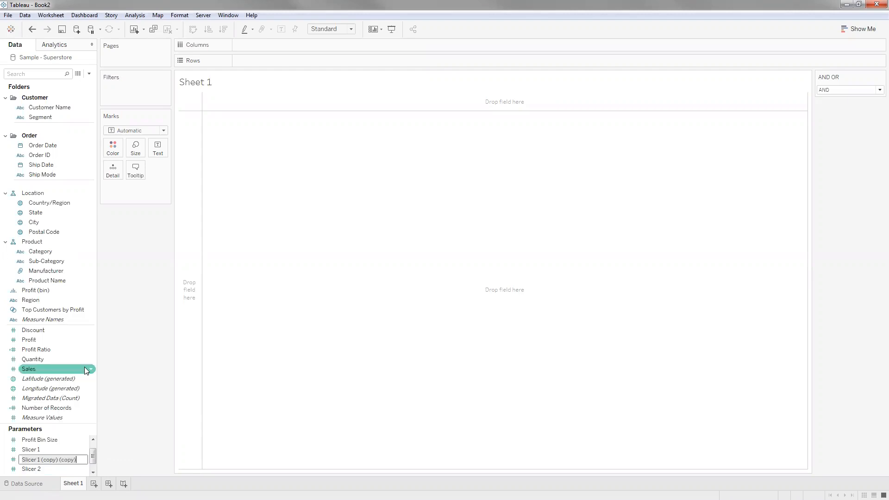
{"action": "type", "text": "Slicer 3"}
{"action": "key", "text": "Return"}
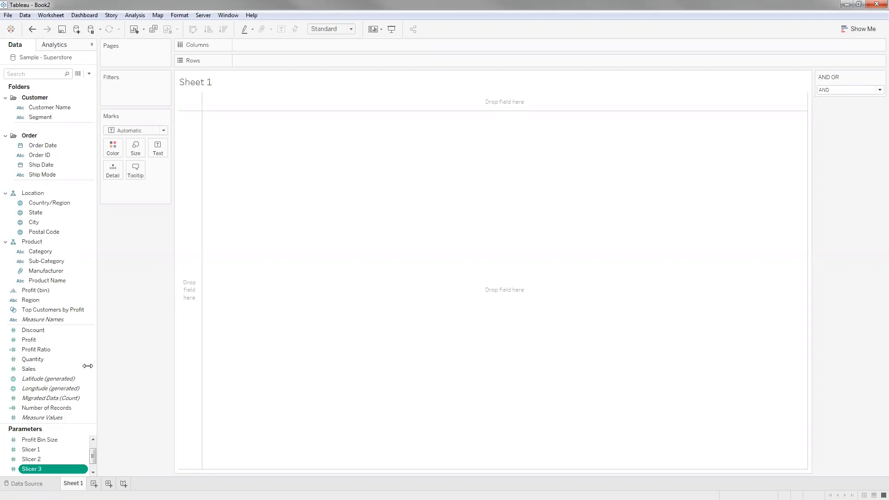
Show the controls of the Slicer 1, Slicer 2 and Slicer 3 parameters together on the sheet.
{"action": "left_click", "coordinate": [39, 451], "text": "shift"}
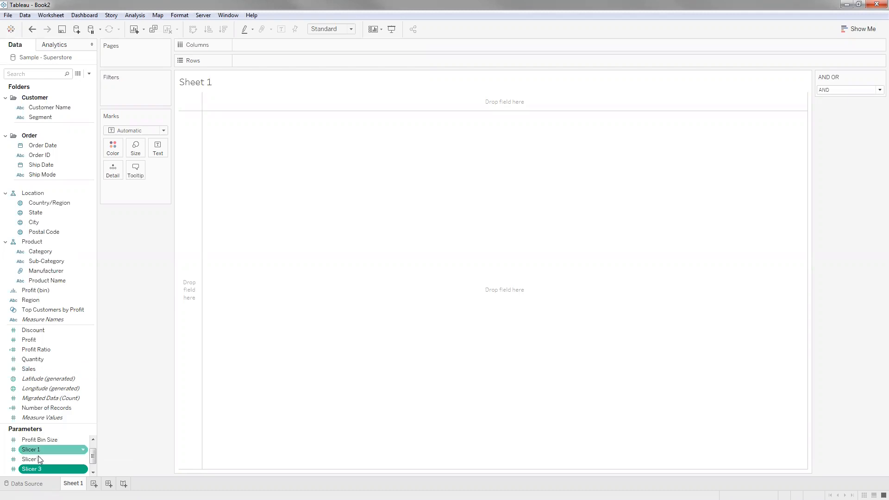
{"action": "right_click", "coordinate": [37, 457]}
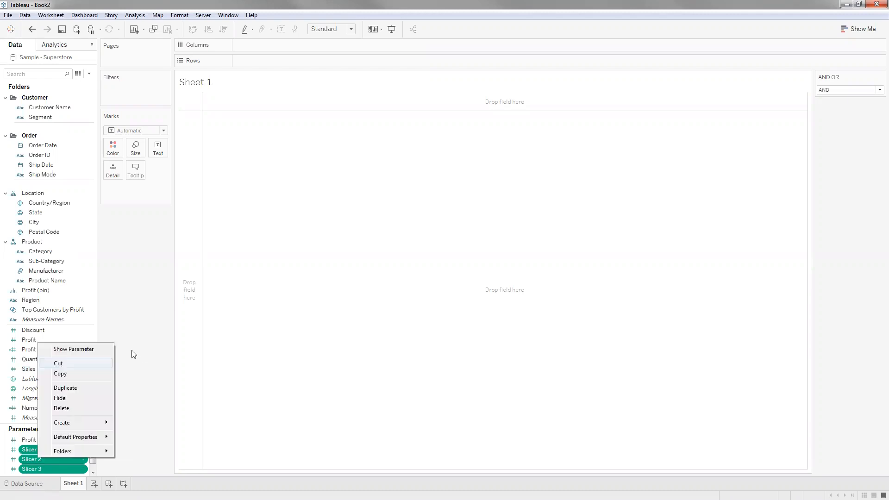
{"action": "left_click", "coordinate": [95, 351]}
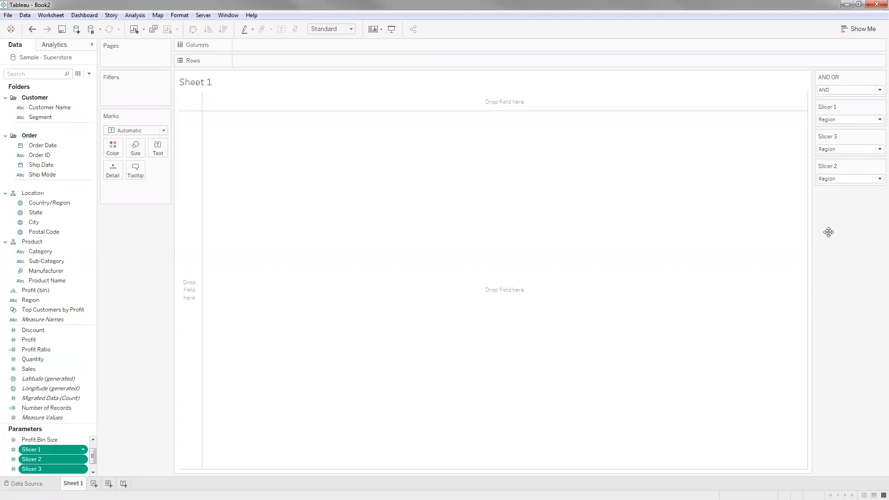
{"action": "left_click", "coordinate": [863, 108]}
{"action": "left_click", "coordinate": [707, 163]}
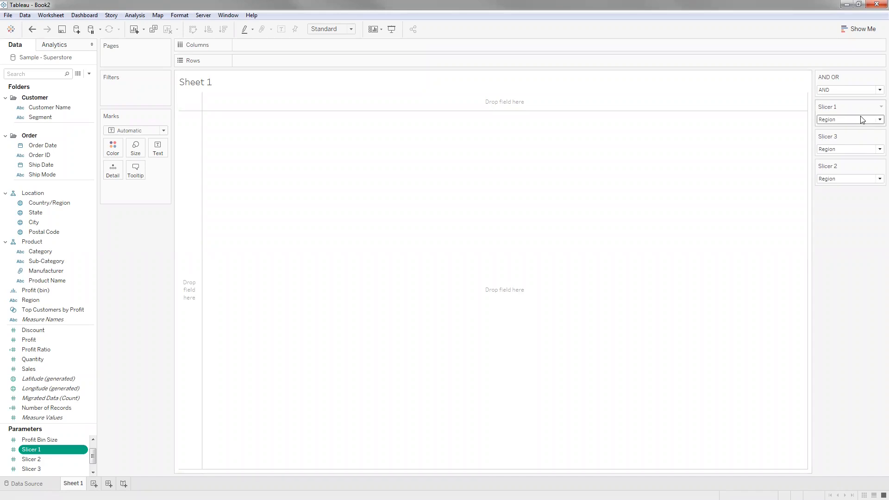
Add value 0 with the display name No Selection to the Slicer 1 parameter's list and save it.
{"action": "right_click", "coordinate": [49, 449]}
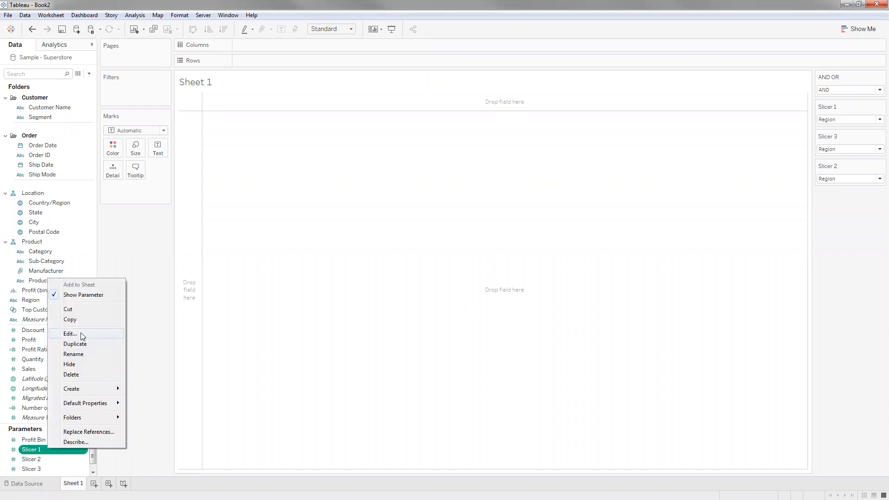
{"action": "left_click", "coordinate": [84, 333]}
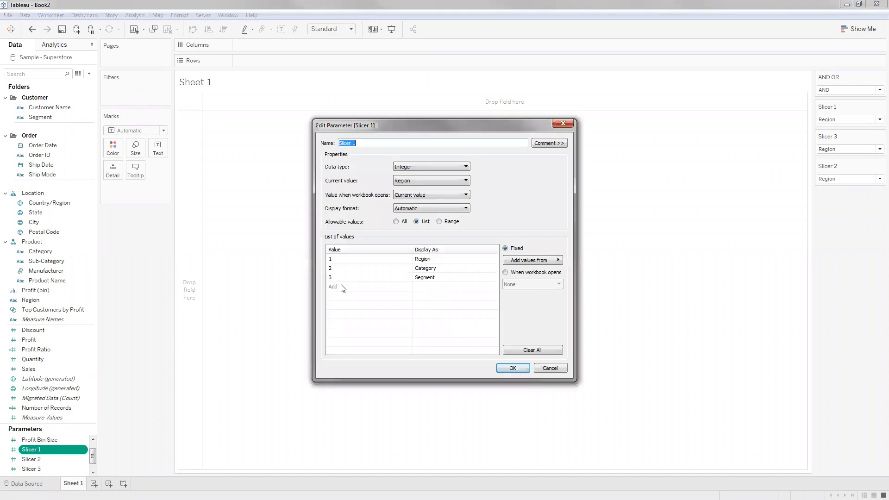
{"action": "left_click", "coordinate": [342, 287]}
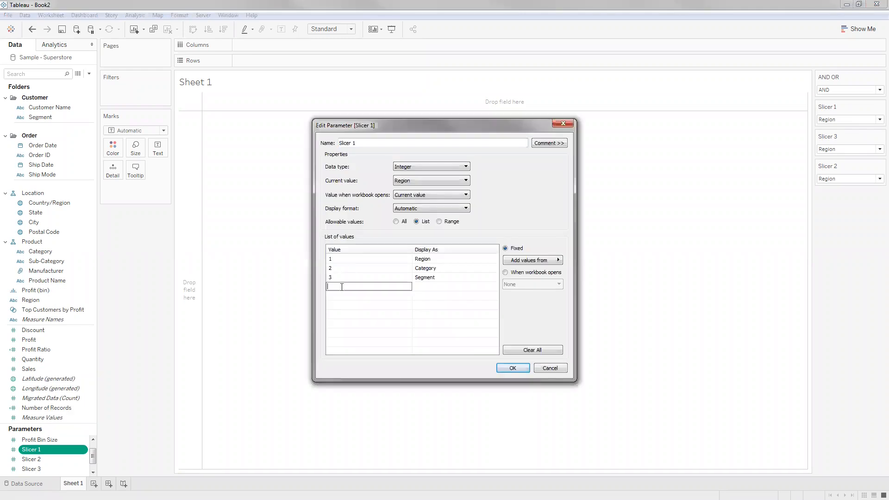
{"action": "left_click", "coordinate": [432, 286]}
{"action": "left_click", "coordinate": [431, 285]}
{"action": "type", "text": "No Select"}
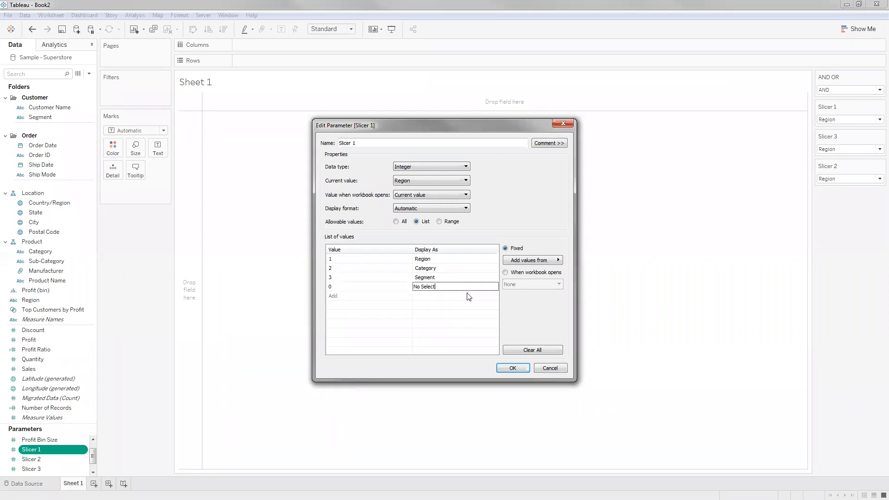
{"action": "type", "text": "ion"}
{"action": "left_click", "coordinate": [513, 367]}
Move No Selection to the start of the Slicer 1 parameter's value list and save the parameter.
{"action": "left_click", "coordinate": [37, 460]}
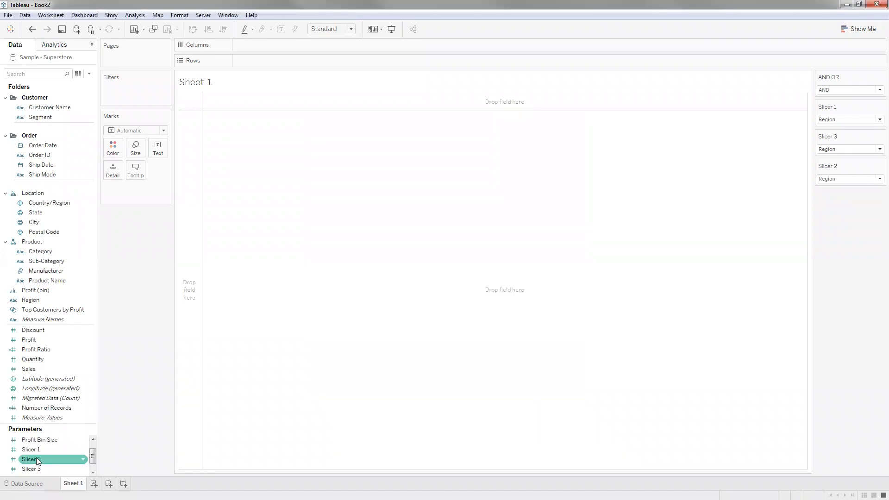
{"action": "right_click", "coordinate": [38, 449]}
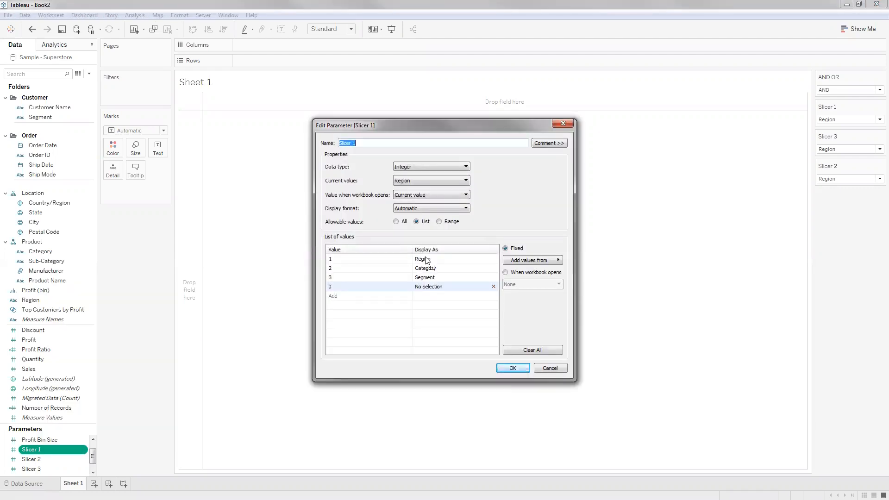
{"action": "left_click_drag", "start_coordinate": [428, 287], "coordinate": [426, 258]}
{"action": "left_click", "coordinate": [507, 369]}
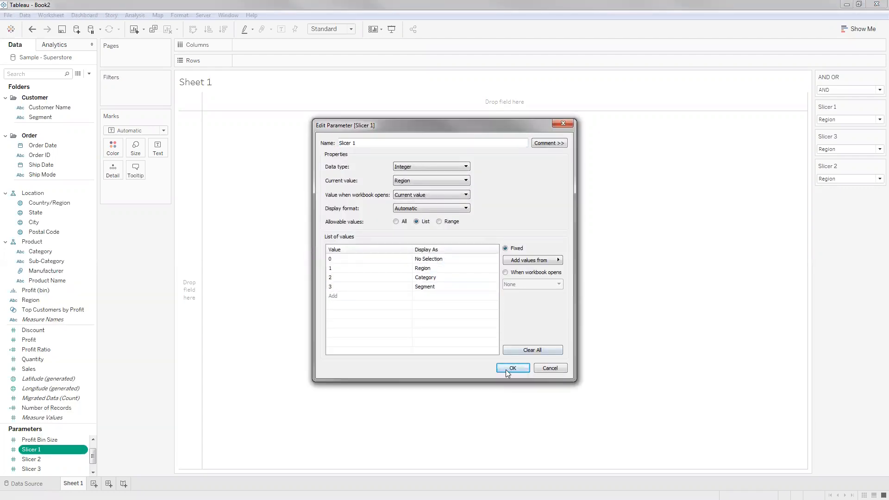
Add value 0 displayed as No Selection at the start of the Slicer 2 parameter's list and save it.
{"action": "right_click", "coordinate": [47, 459]}
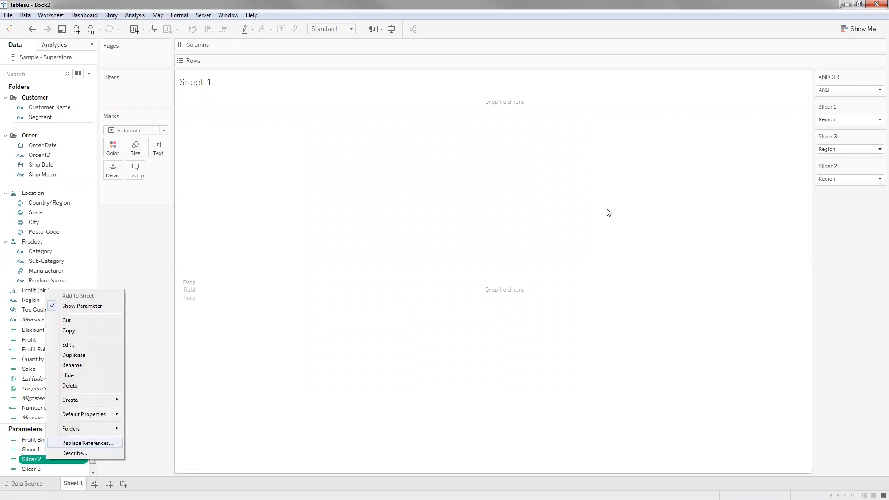
{"action": "left_click", "coordinate": [354, 287]}
{"action": "type", "text": "0"}
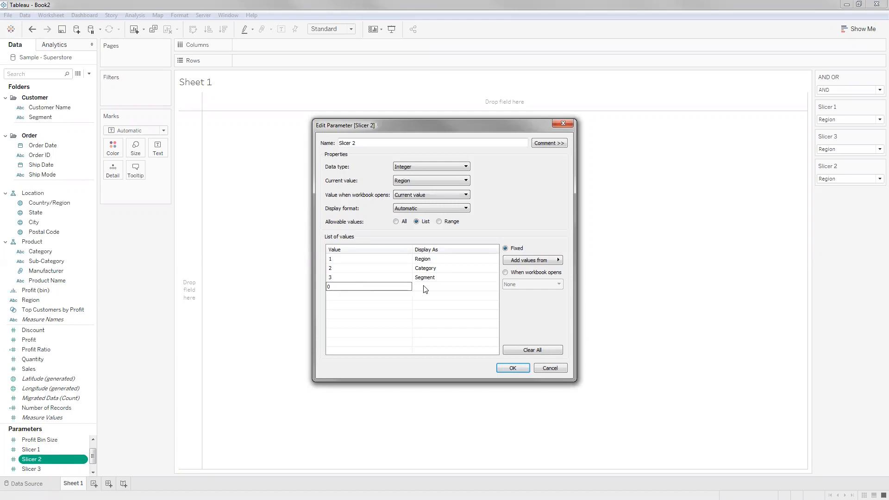
{"action": "left_click", "coordinate": [423, 285]}
{"action": "left_click", "coordinate": [423, 285]}
{"action": "type", "text": "No Selection"}
{"action": "key", "text": "Return"}
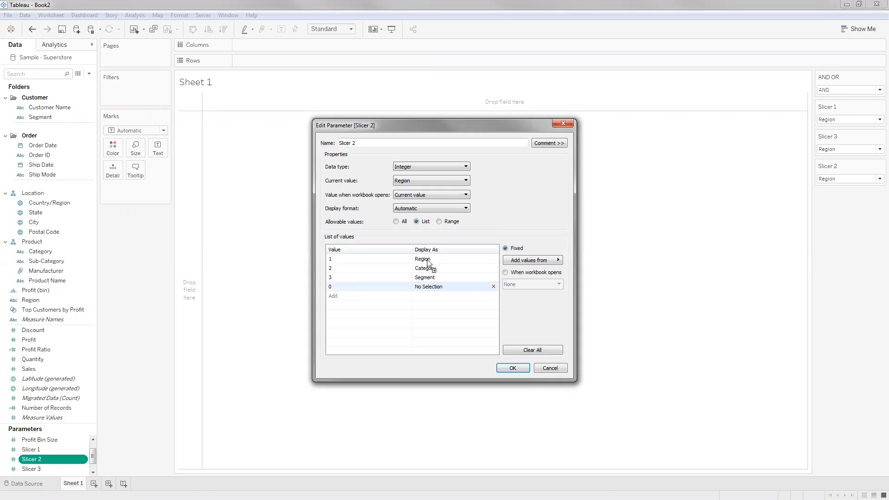
{"action": "left_click_drag", "start_coordinate": [427, 286], "coordinate": [428, 260]}
{"action": "left_click", "coordinate": [505, 369]}
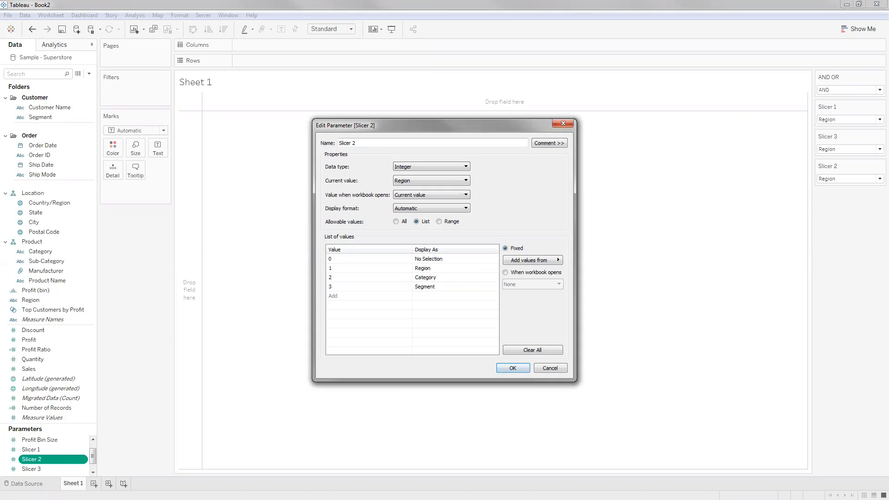
Add value 0 with the display name No Selection to the Slicer 3 parameter's list and save it.
{"action": "right_click", "coordinate": [47, 469]}
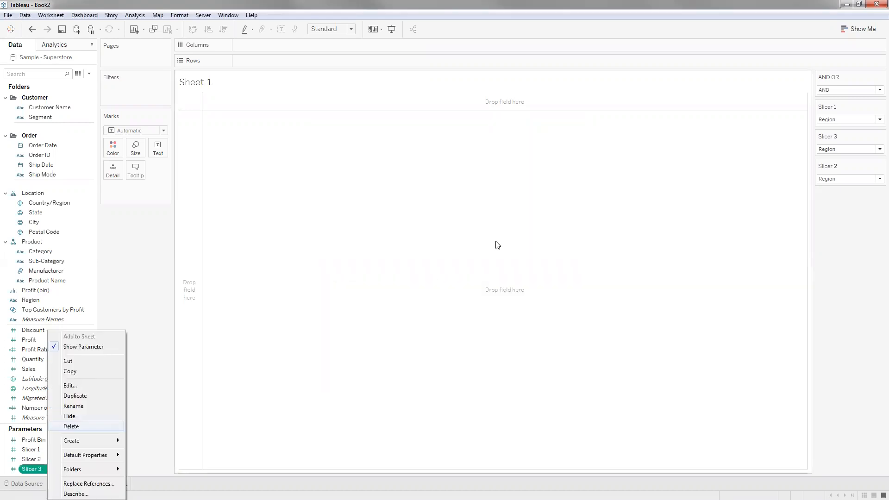
{"action": "left_click", "coordinate": [71, 385]}
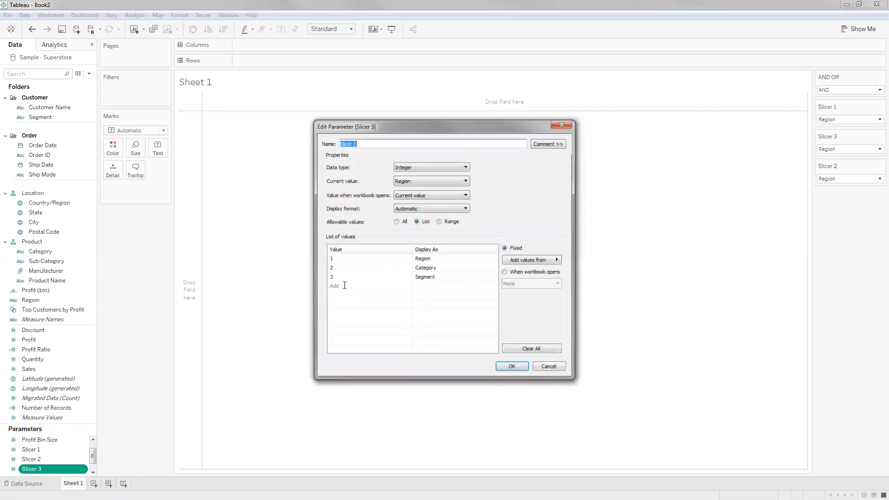
{"action": "left_click", "coordinate": [345, 285]}
{"action": "type", "text": "0"}
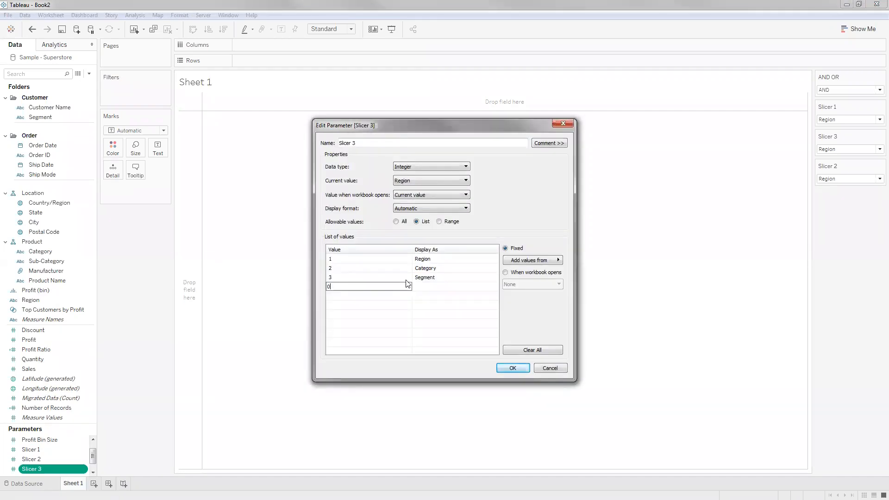
{"action": "key", "text": "Return"}
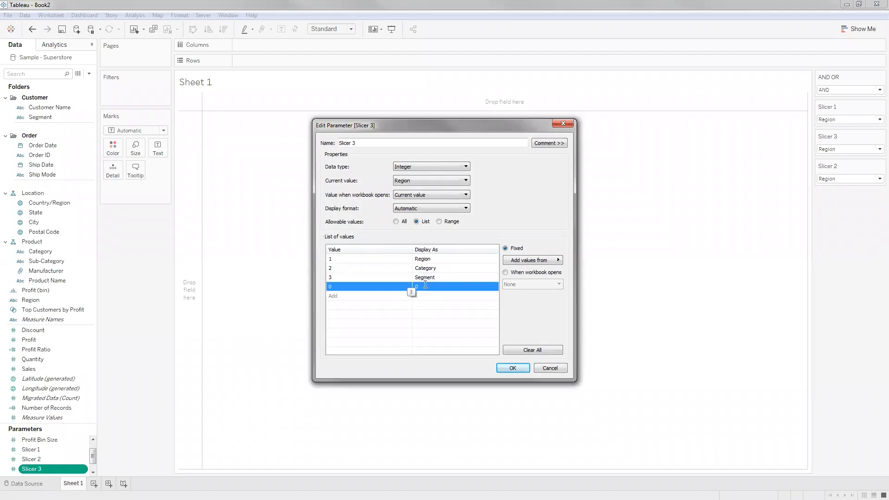
{"action": "left_click", "coordinate": [425, 285]}
{"action": "type", "text": "No "}
{"action": "type", "text": "Slice"}
{"action": "type", "text": "ction"}
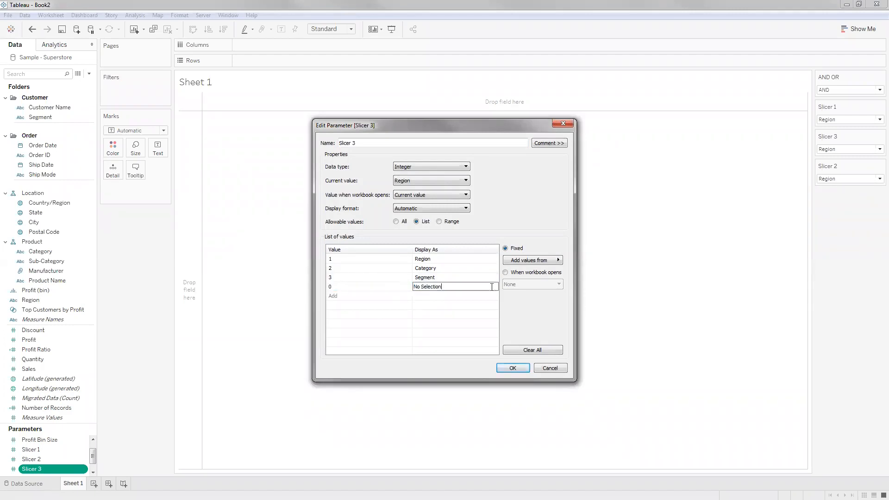
{"action": "left_click_drag", "start_coordinate": [395, 285], "coordinate": [407, 246]}
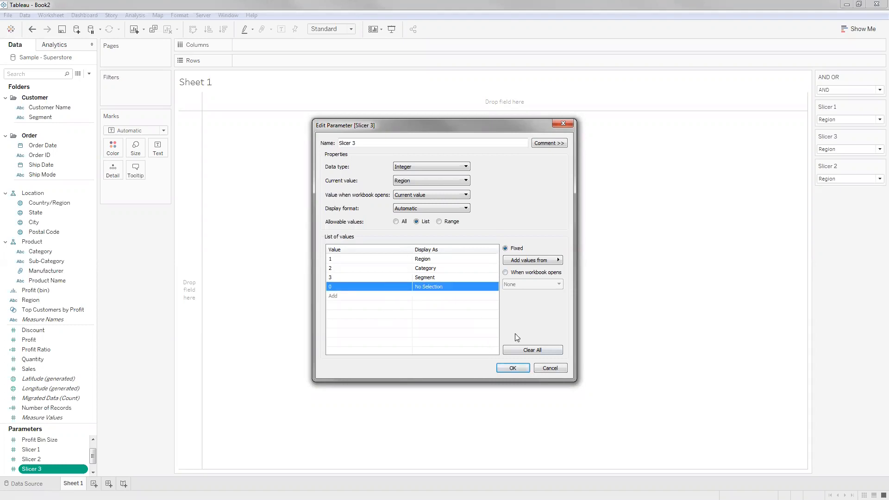
{"action": "left_click", "coordinate": [516, 369]}
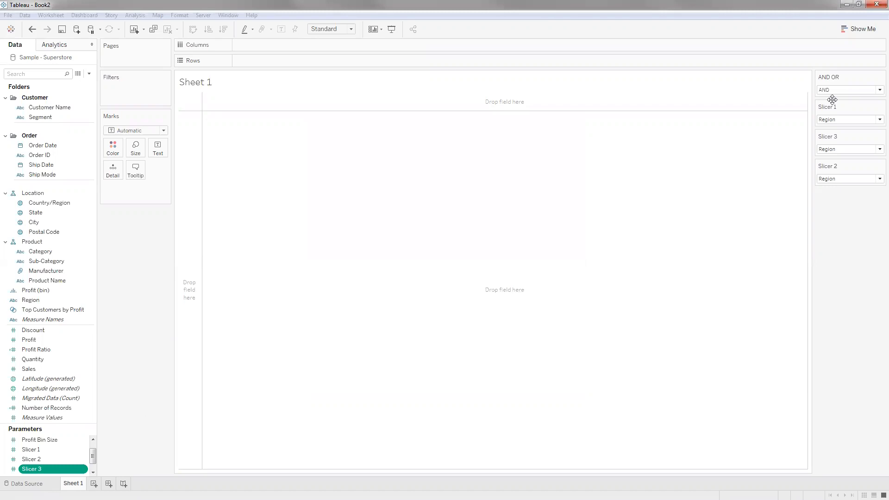
Check the choices offered by the Slicer 1 parameter control.
{"action": "left_click", "coordinate": [841, 119]}
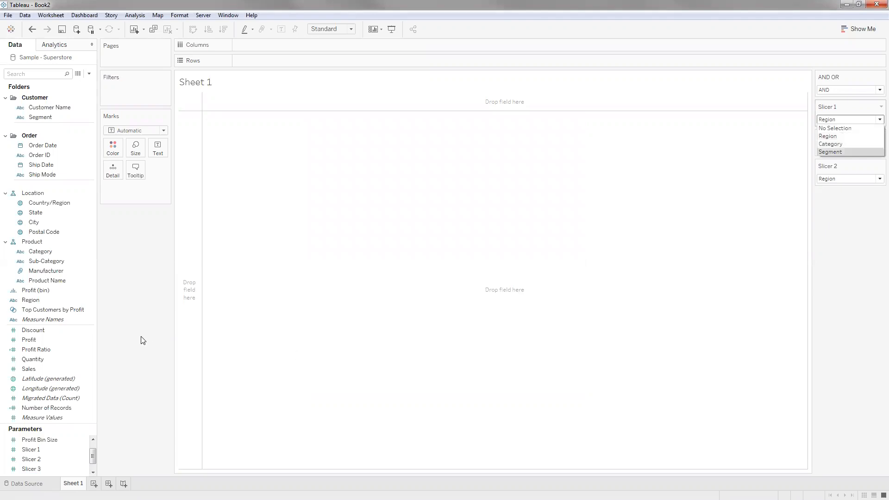
{"action": "left_click", "coordinate": [128, 224]}
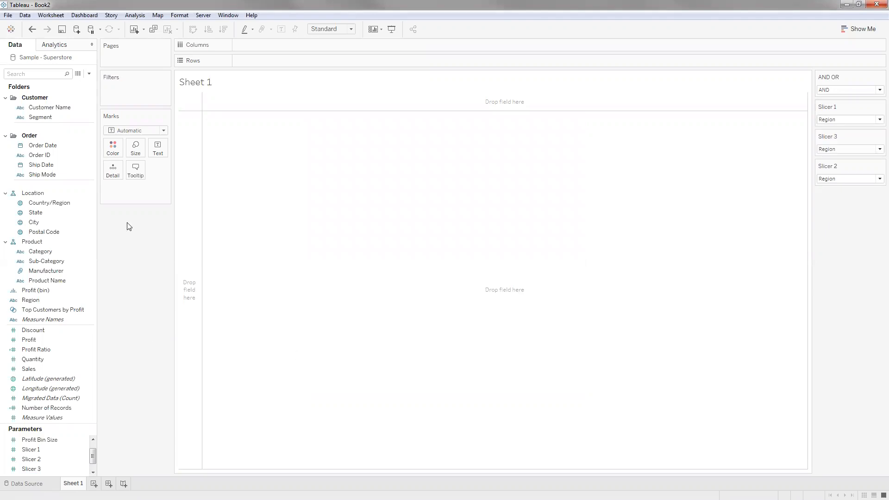
{"action": "left_click", "coordinate": [90, 157]}
Create a calculated field named Dynamic Value_Selction 1.
{"action": "left_click", "coordinate": [89, 74]}
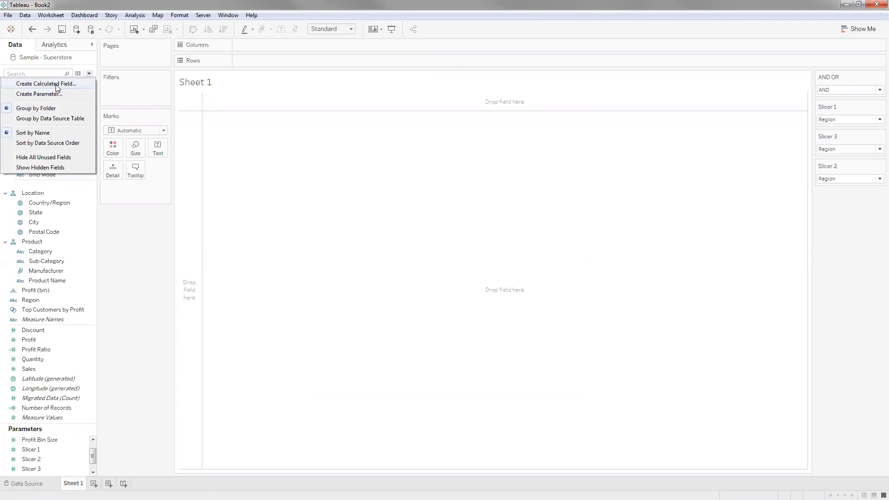
{"action": "left_click", "coordinate": [47, 83]}
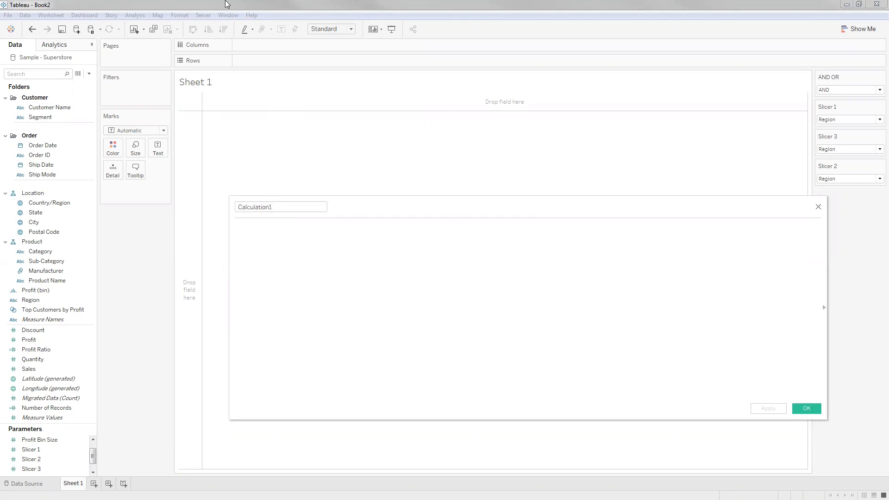
{"action": "left_click_drag", "start_coordinate": [274, 207], "coordinate": [202, 212]}
{"action": "type", "text": "Dynamic Value_Sel"}
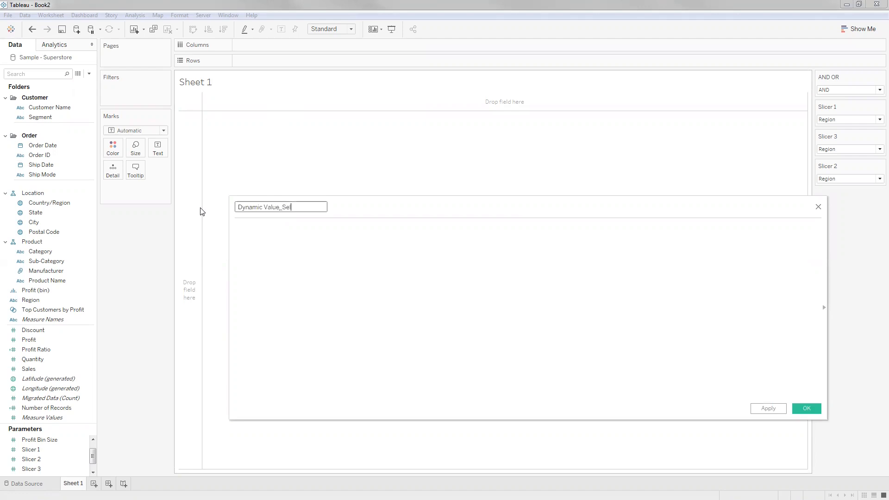
{"action": "type", "text": "ction1"}
{"action": "key", "text": "BackSpace"}
{"action": "type", "text": "1"}
Start the formula with a condition that returns 'No Selection' when [Slicer 1] equals 0.
{"action": "left_click", "coordinate": [250, 233]}
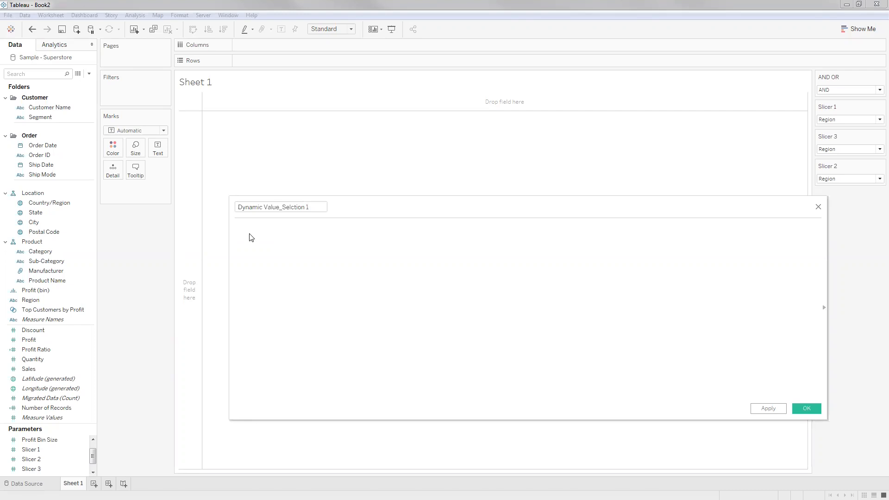
{"action": "type", "text": "If Slic"}
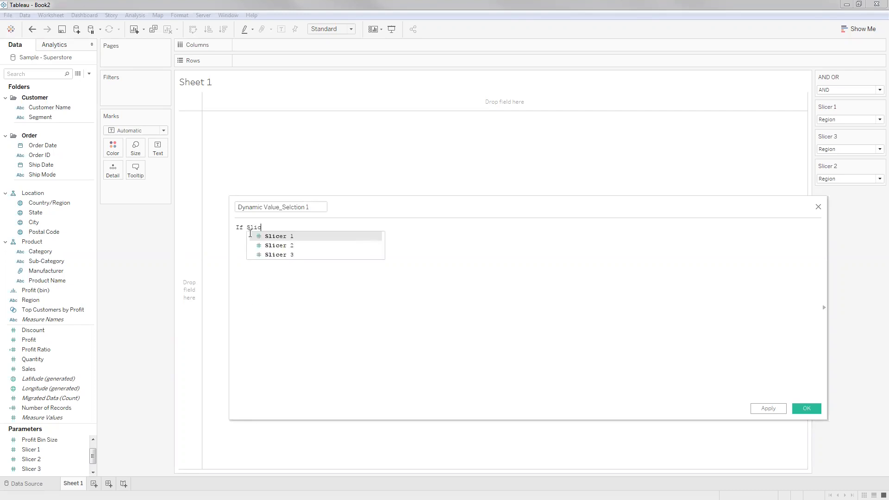
{"action": "key", "text": "Return"}
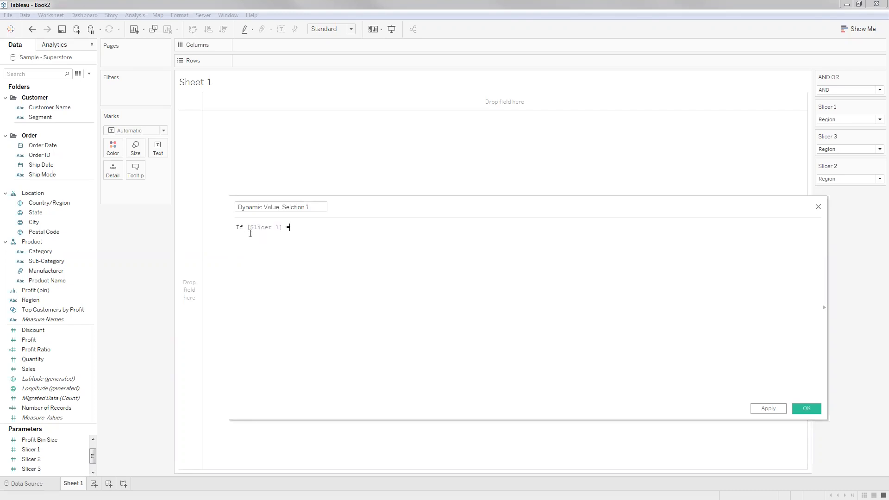
{"action": "type", "text": "= 0 then 'No Selection'"}
{"action": "key", "text": "Return"}
Add an elseif branch to the formula that returns [Region] when [Slicer 1] equals 1.
{"action": "type", "text": "elseif Slicer"}
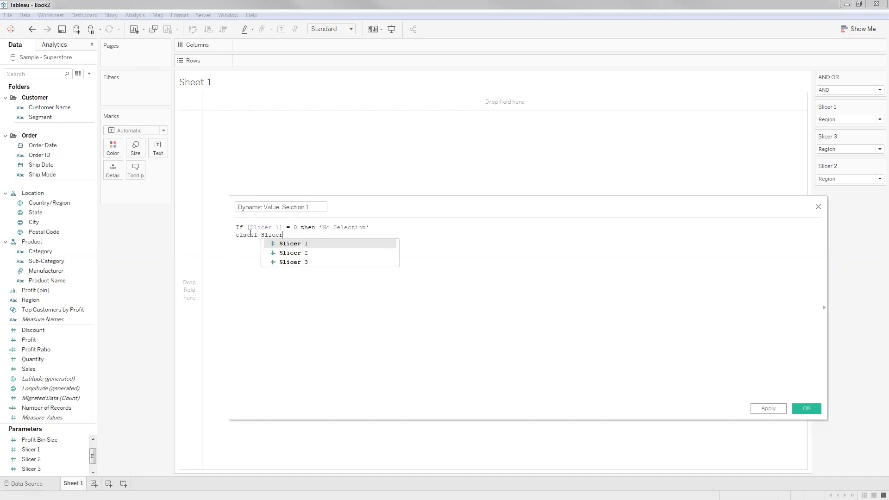
{"action": "key", "text": "Return"}
{"action": "type", "text": "="}
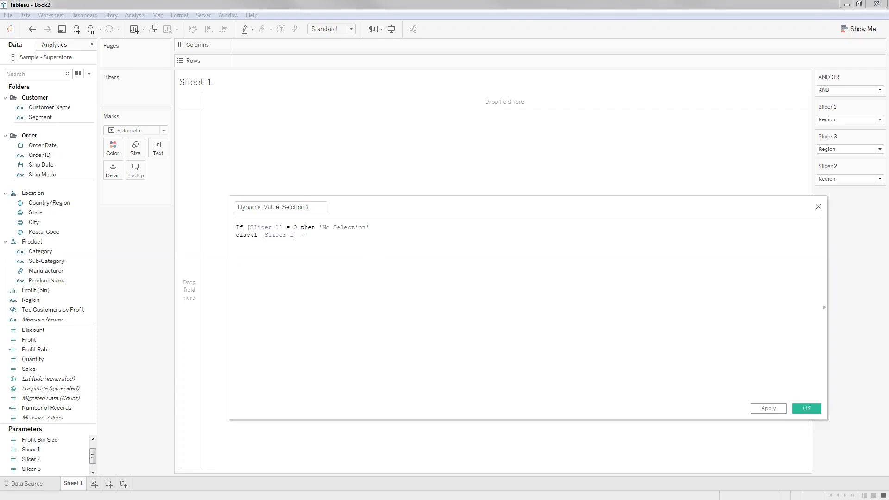
{"action": "type", "text": "1 then Region"}
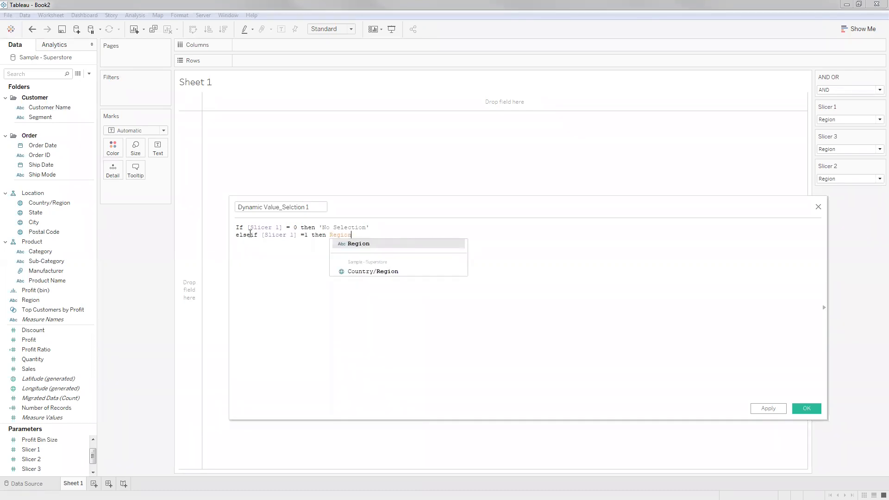
{"action": "key", "text": "Return"}
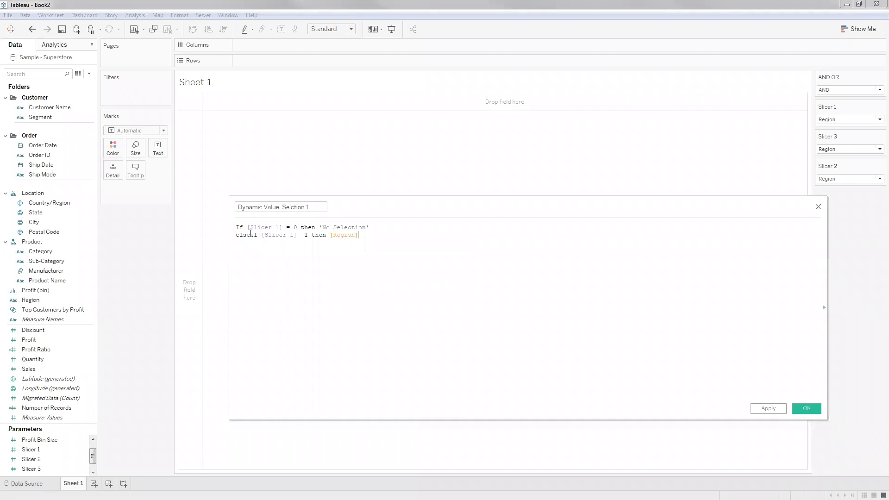
Add an elseif branch to the formula that returns [Category] when [Slicer 1] equals 2.
{"action": "type", "text": "else"}
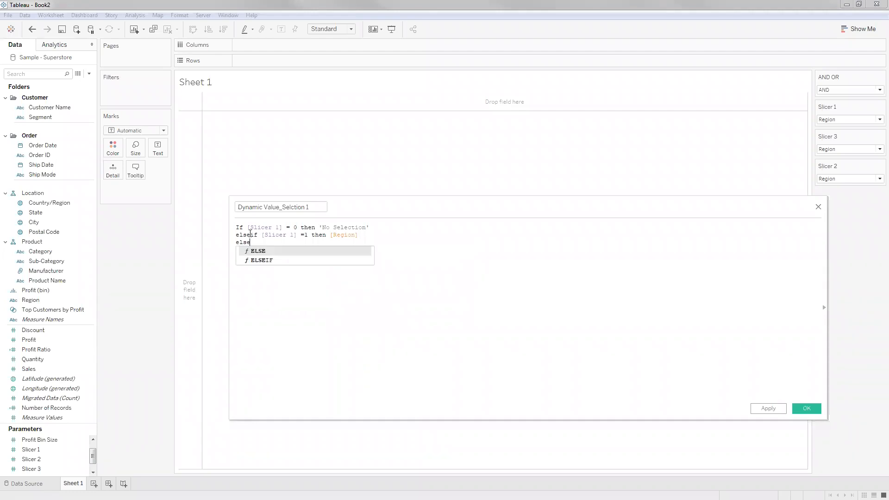
{"action": "type", "text": "if"}
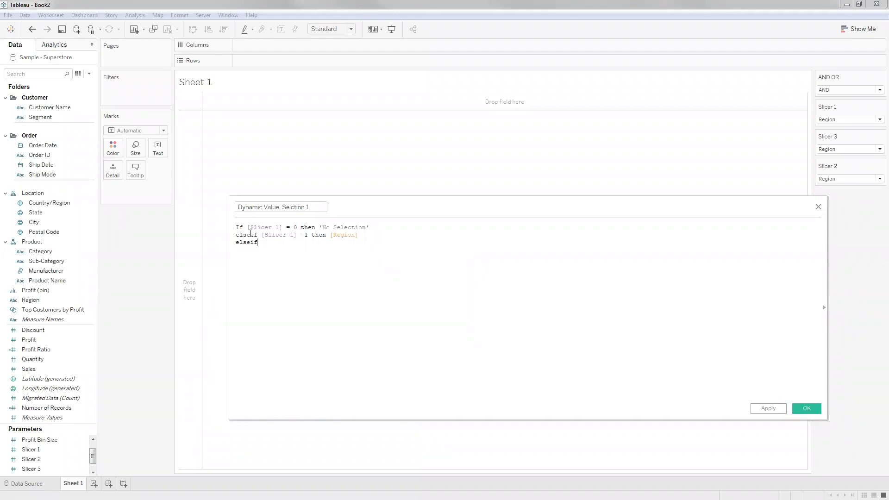
{"action": "type", "text": "  Slic"}
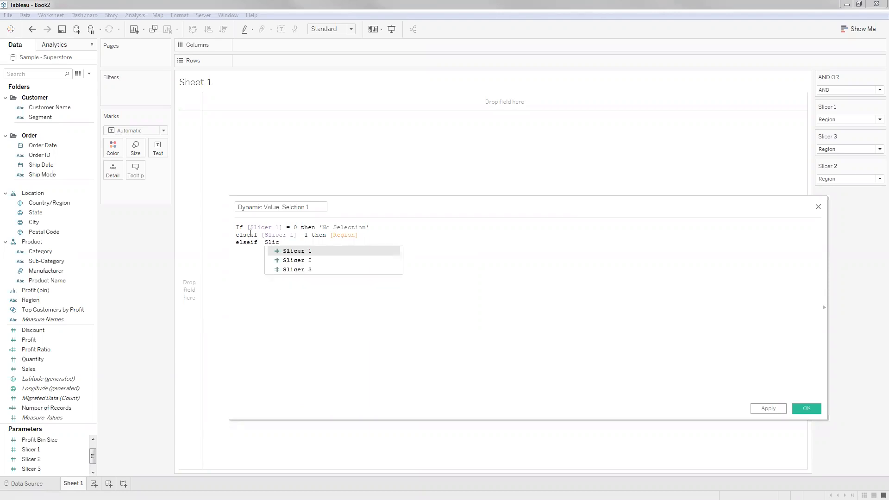
{"action": "key", "text": "Return"}
{"action": "type", "text": "="}
{"action": "type", "text": "'2"}
{"action": "key", "text": "BackSpace"}
{"action": "key", "text": "BackSpace"}
{"action": "type", "text": "2 then Cat"}
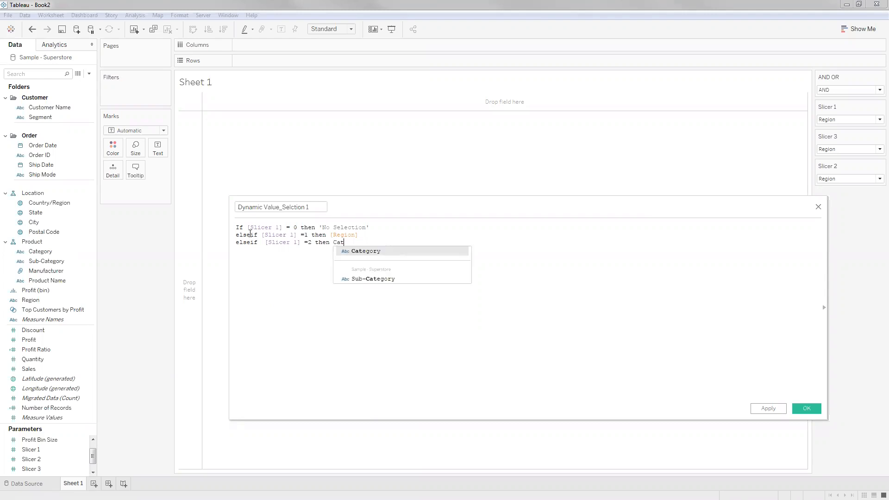
{"action": "key", "text": "Return"}
{"action": "key", "text": "Return"}
Add an elseif branch returning [Segment] when [Slicer 1] equals 3, end the formula, and save the calculated field.
{"action": "type", "text": "es"}
{"action": "key", "text": "BackSpace"}
{"action": "type", "text": "lese"}
{"action": "key", "text": "BackSpace"}
{"action": "key", "text": "BackSpace"}
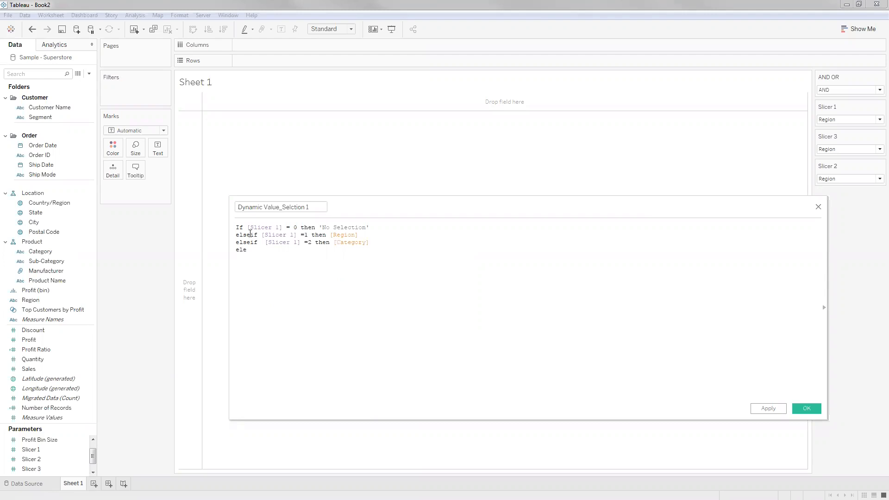
{"action": "key", "text": "BackSpace"}
{"action": "type", "text": "s"}
{"action": "key", "text": "BackSpace"}
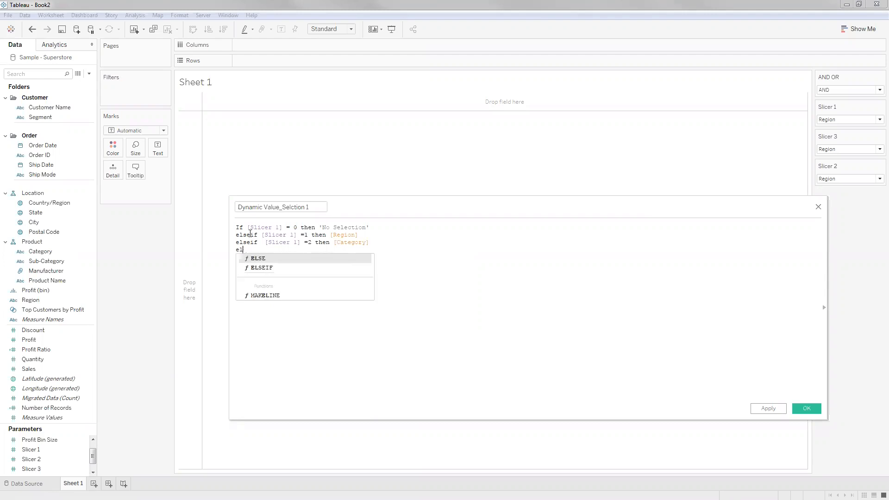
{"action": "type", "text": "seif"}
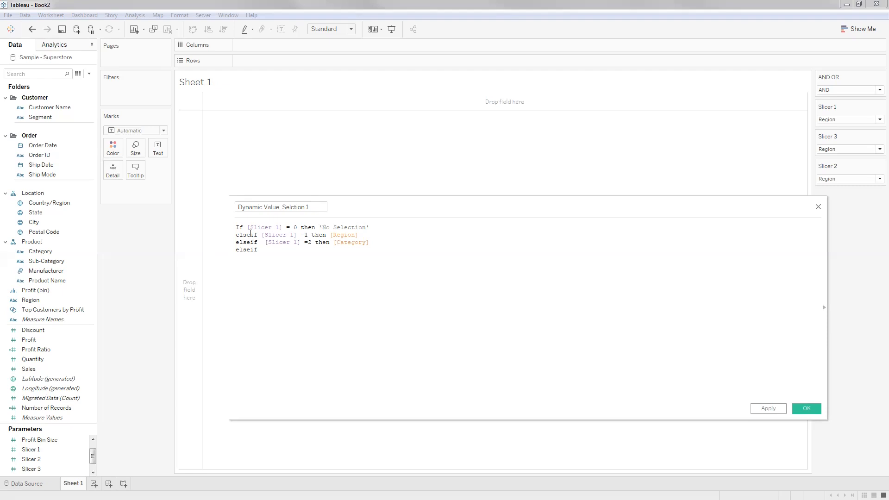
{"action": "type", "text": "[Slicer 1] ="}
{"action": "type", "text": "3 then [Segment]"}
{"action": "key", "text": "Return"}
{"action": "type", "text": "end"}
{"action": "left_click", "coordinate": [807, 408]}
Duplicate the Dynamic Value_Selction 1 calculated field to make copies for the second and third slicers.
{"action": "right_click", "coordinate": [66, 193]}
{"action": "left_click", "coordinate": [94, 248]}
{"action": "right_click", "coordinate": [69, 202]}
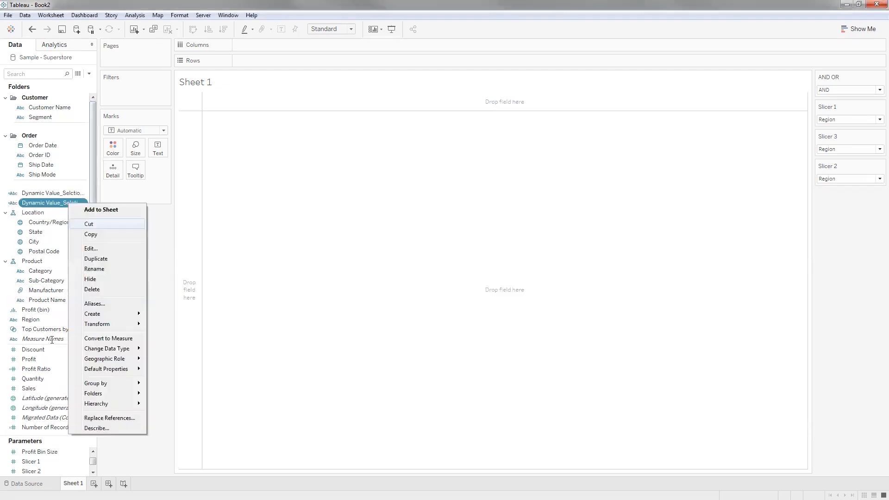
{"action": "left_click", "coordinate": [96, 258]}
Edit the duplicated calculated fields and name them Dynamic Value_Selction 2 and Dynamic Value_Selction 3.
{"action": "right_click", "coordinate": [73, 203]}
{"action": "left_click", "coordinate": [92, 249]}
{"action": "left_click", "coordinate": [327, 207]}
{"action": "key", "text": "BackSpace"}
{"action": "key", "text": "BackSpace"}
{"action": "key", "text": "BackSpace"}
{"action": "key", "text": "BackSpace"}
{"action": "key", "text": "BackSpace"}
{"action": "key", "text": "BackSpace"}
{"action": "key", "text": "BackSpace"}
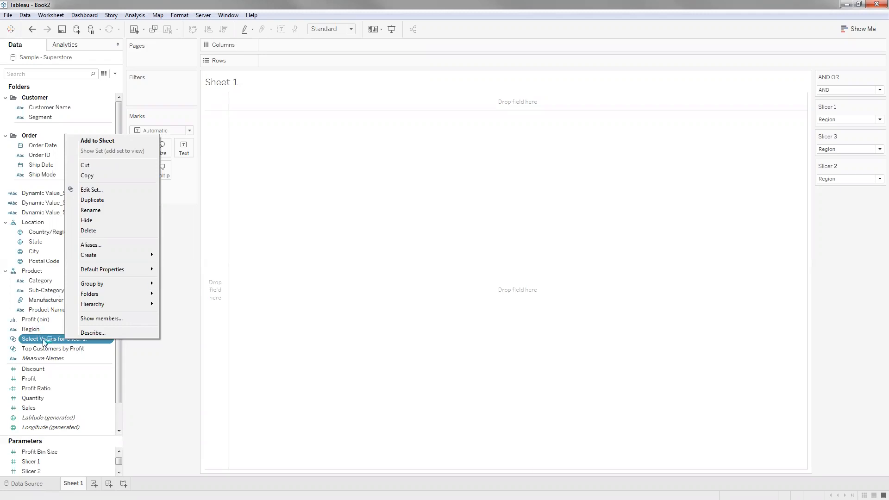
Place the Dynamic Value_Selction 1 field on Rows in Sheet 1.
{"action": "left_click", "coordinate": [179, 265]}
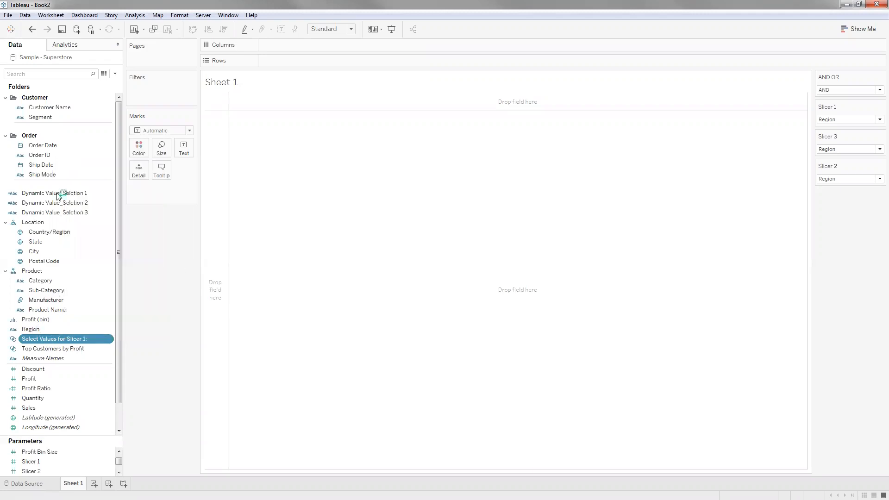
{"action": "left_click_drag", "start_coordinate": [55, 193], "coordinate": [298, 67]}
Try to show a filter for the Select Values for Slicer 1: set.
{"action": "left_click", "coordinate": [54, 339]}
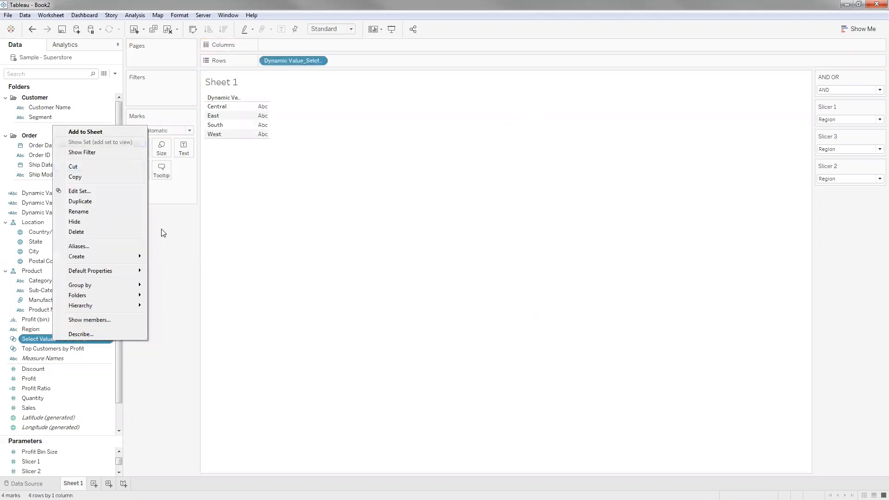
{"action": "left_click", "coordinate": [52, 344]}
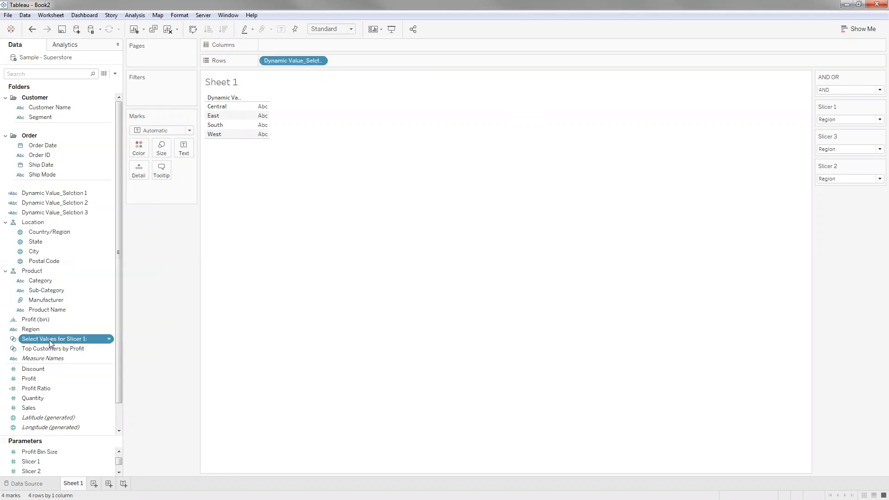
{"action": "right_click", "coordinate": [137, 126]}
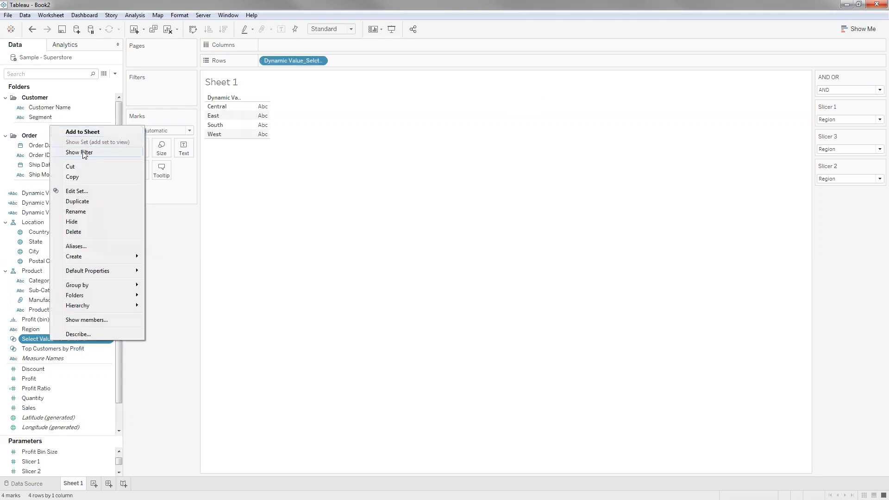
{"action": "left_click", "coordinate": [84, 153]}
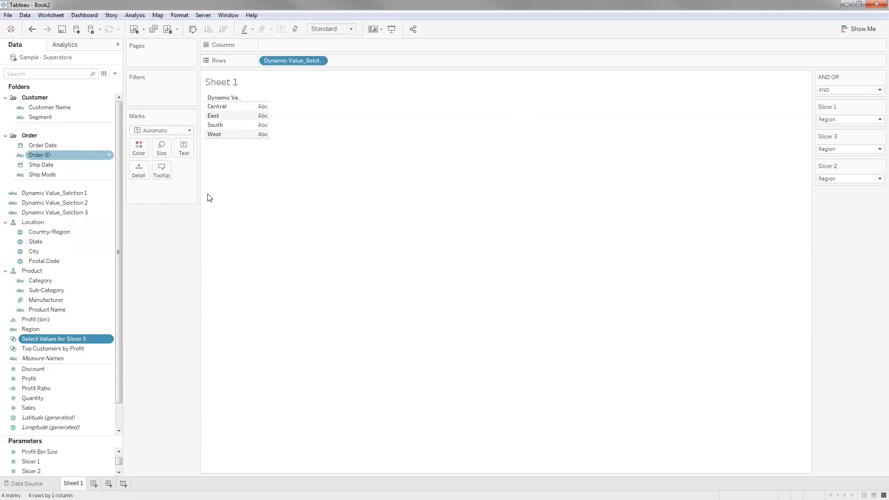
{"action": "left_click_drag", "start_coordinate": [139, 117], "coordinate": [71, 334]}
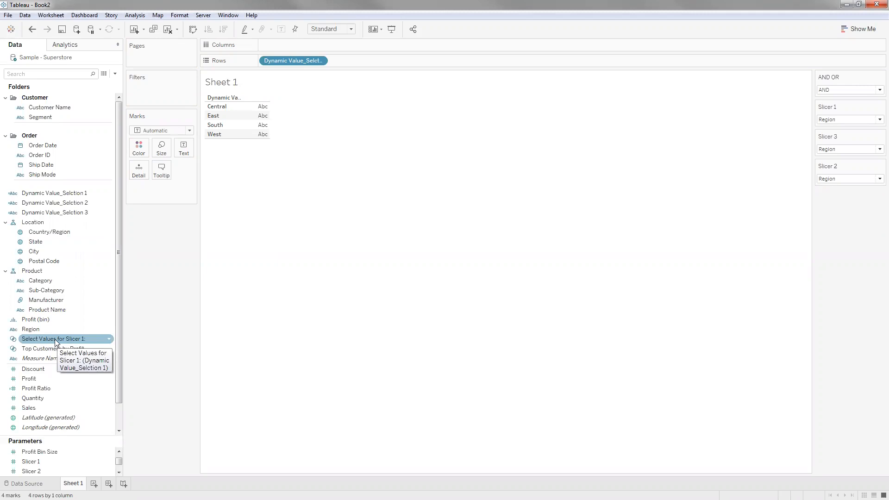
Add the Select Values for Slicer 1: set to Detail and show its set control.
{"action": "left_click", "coordinate": [19, 342]}
{"action": "left_click_drag", "start_coordinate": [33, 343], "coordinate": [139, 174]}
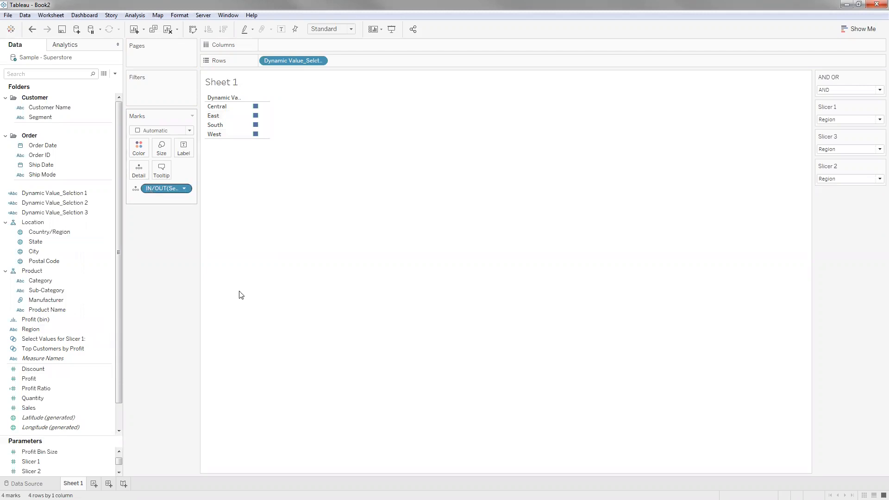
{"action": "right_click", "coordinate": [77, 338]}
{"action": "left_click", "coordinate": [203, 169]}
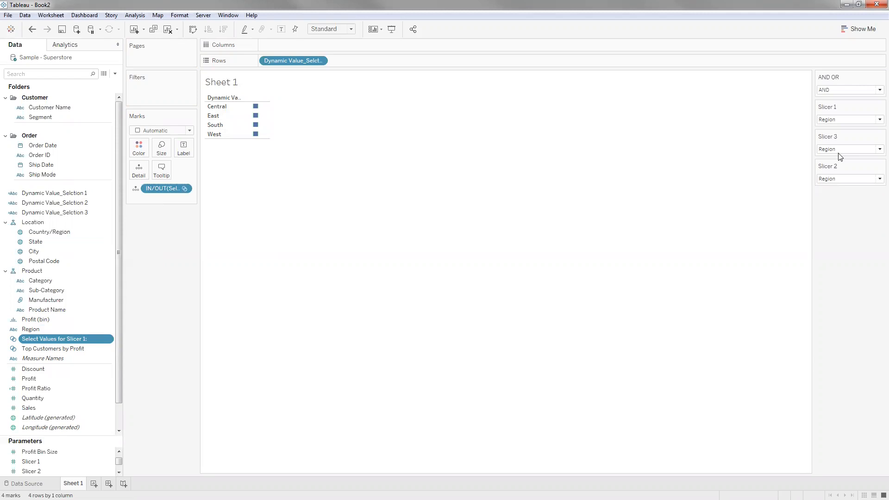
Switch the Slicer 1 parameter to Category to check how the set control and rows respond.
{"action": "left_click", "coordinate": [880, 77]}
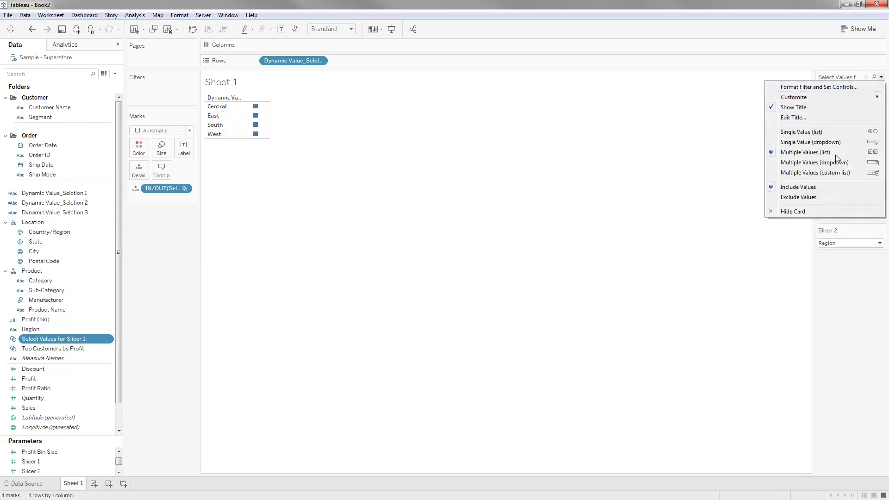
{"action": "left_click", "coordinate": [834, 186]}
{"action": "left_click", "coordinate": [833, 185]}
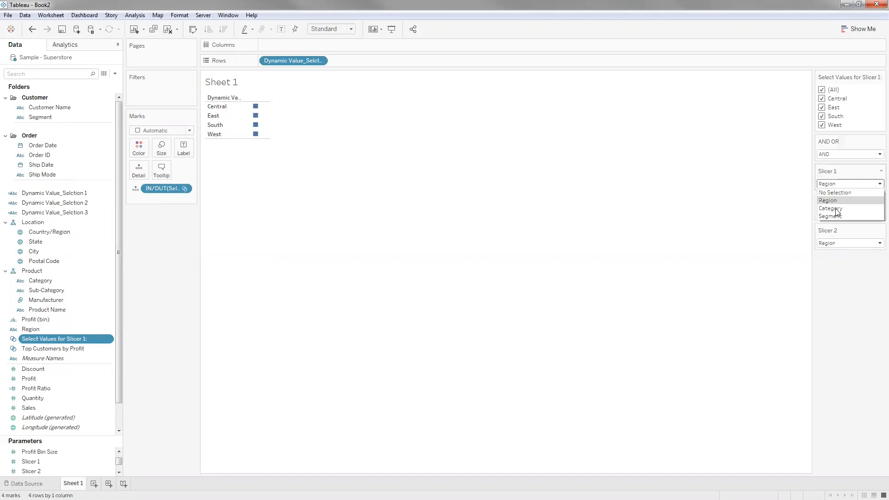
{"action": "left_click", "coordinate": [868, 68]}
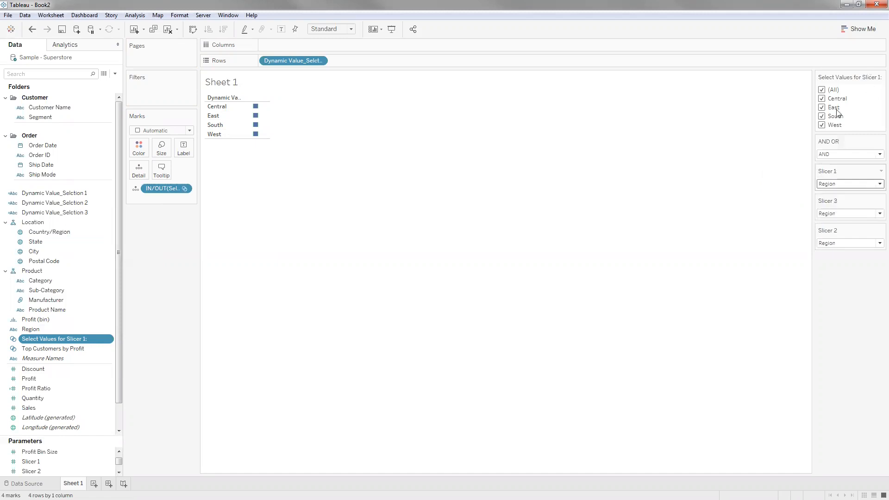
{"action": "key", "text": "Down"}
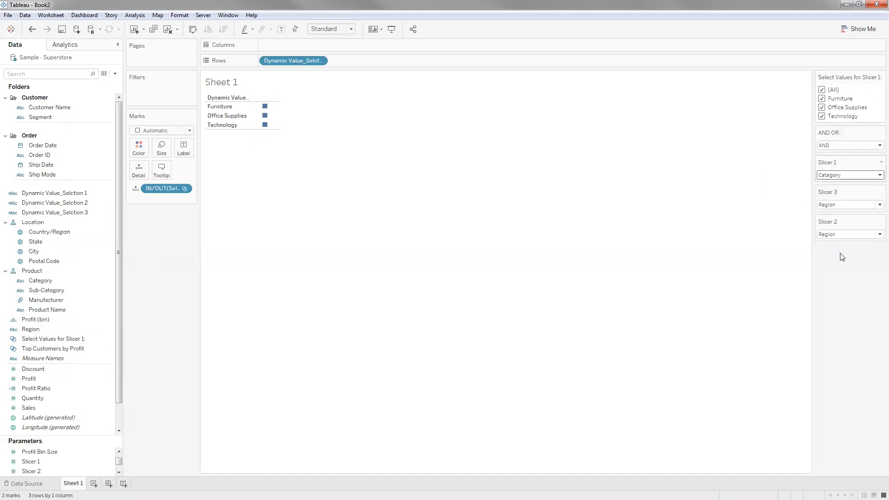
{"action": "left_click", "coordinate": [851, 175]}
{"action": "left_click", "coordinate": [875, 79]}
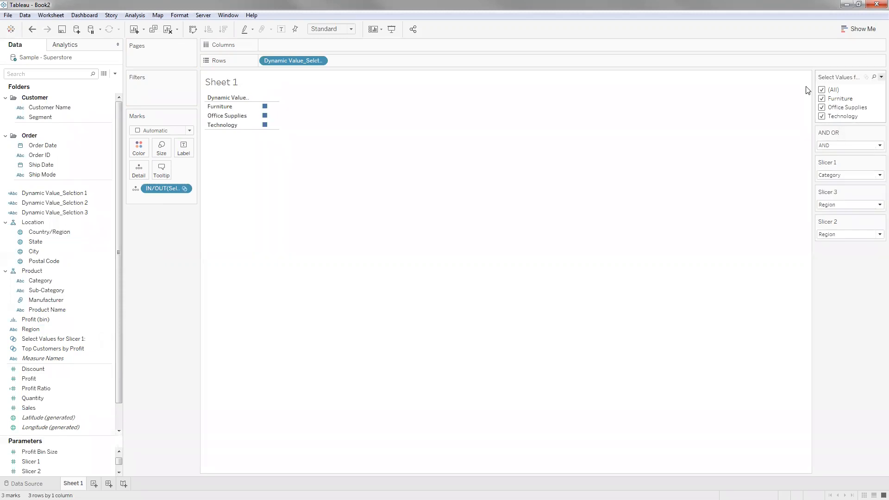
{"action": "left_click", "coordinate": [237, 123]}
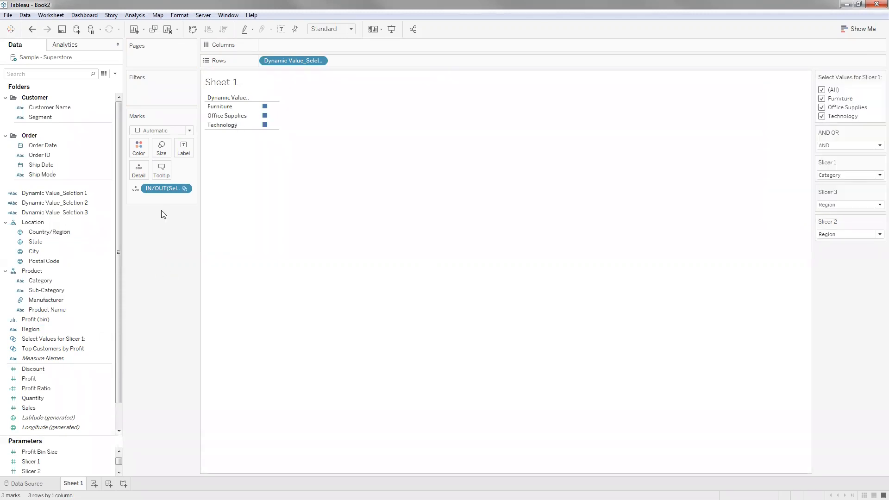
{"action": "left_click", "coordinate": [62, 339]}
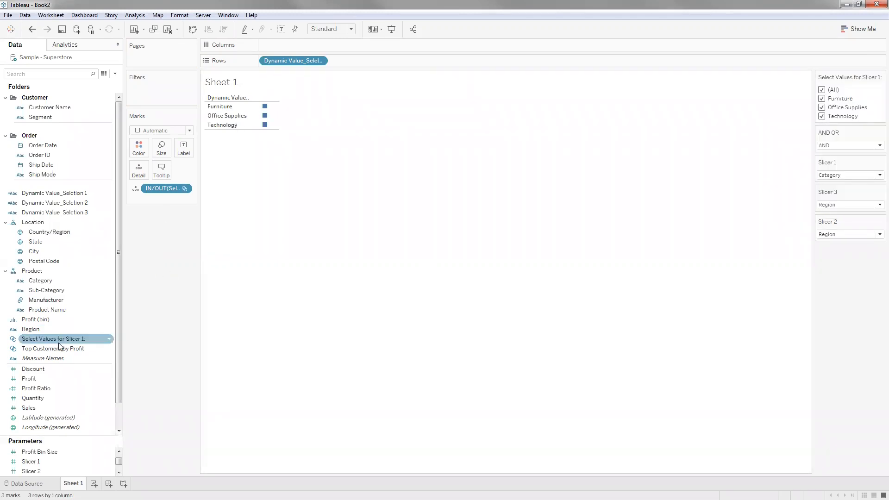
Create a set from Dynamic Value_Selction 2 named 'Select Values for Slicer 2:' that uses all values.
{"action": "left_click", "coordinate": [65, 204]}
{"action": "right_click", "coordinate": [63, 203]}
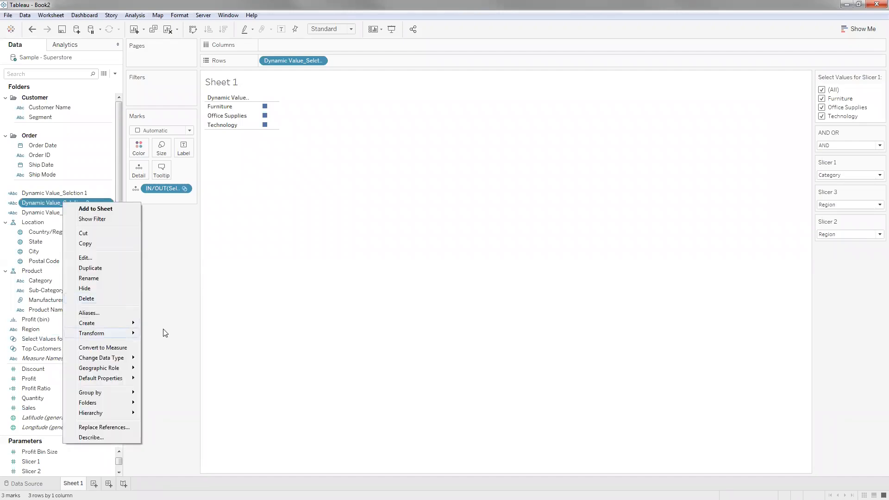
{"action": "mouse_move", "coordinate": [98, 323]}
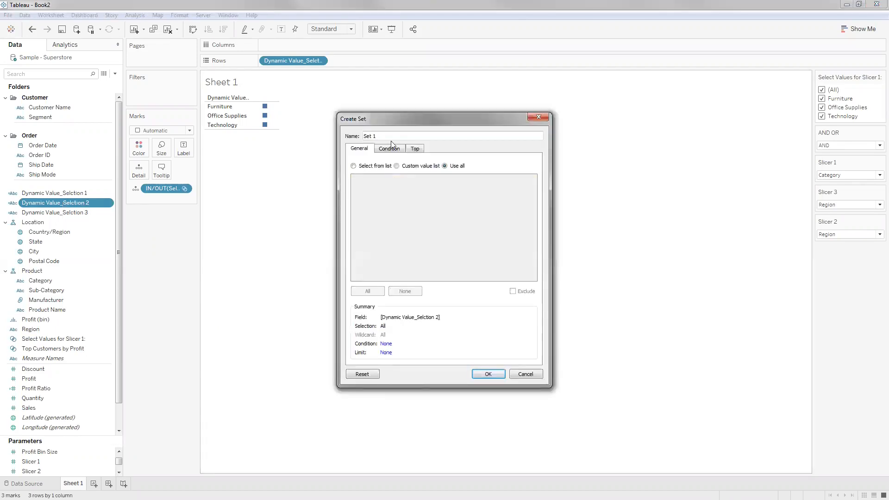
{"action": "type", "text": "Select Values for Slicer 2:"}
{"action": "key", "text": "ctrl+a"}
{"action": "key", "text": "ctrl+c"}
{"action": "left_click", "coordinate": [489, 374]}
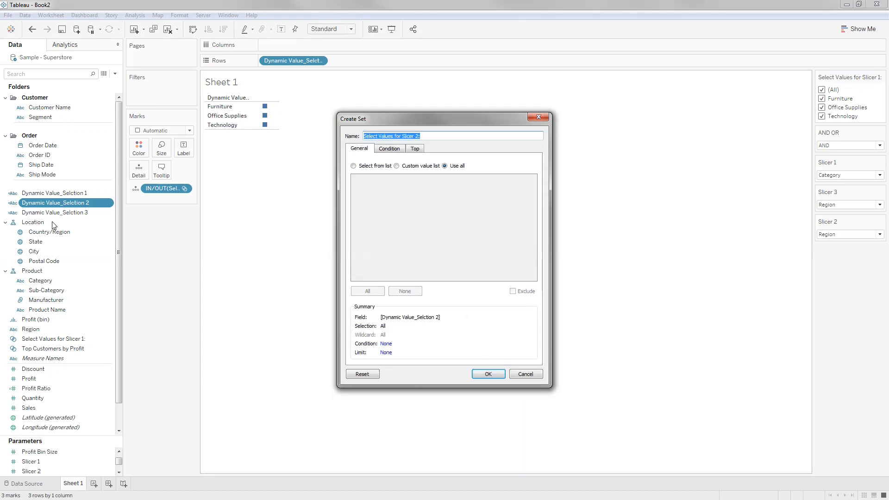
Create a set from Dynamic Value_Selction 3 named 'Select Values for Slicer 3:' that uses all values.
{"action": "right_click", "coordinate": [106, 213]}
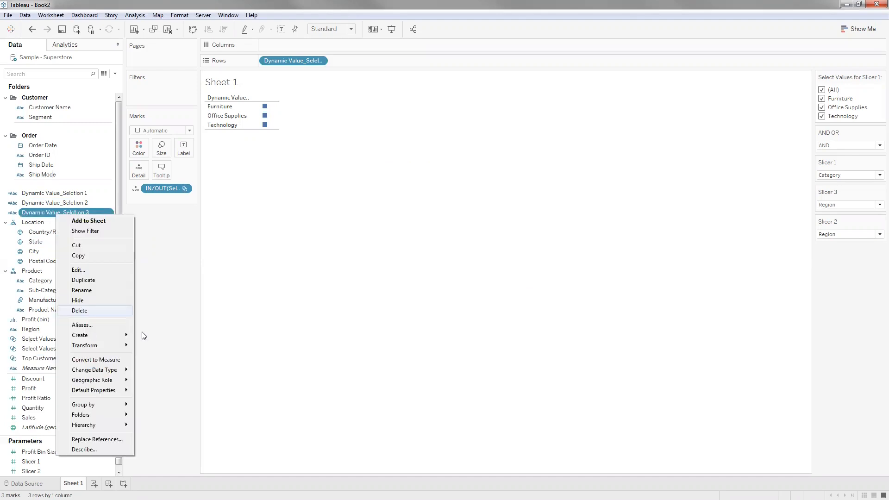
{"action": "left_click", "coordinate": [398, 138]}
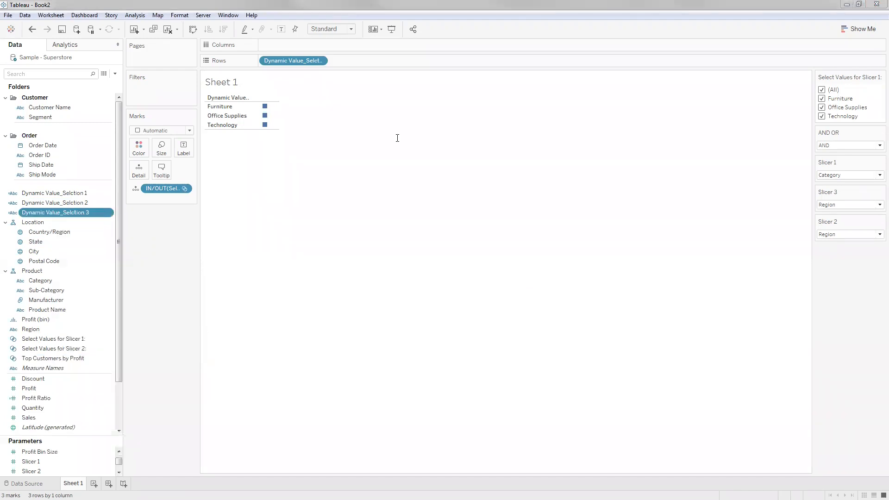
{"action": "key", "text": "ctrl+a"}
{"action": "key", "text": "BackSpace"}
{"action": "key", "text": "ctrl+v"}
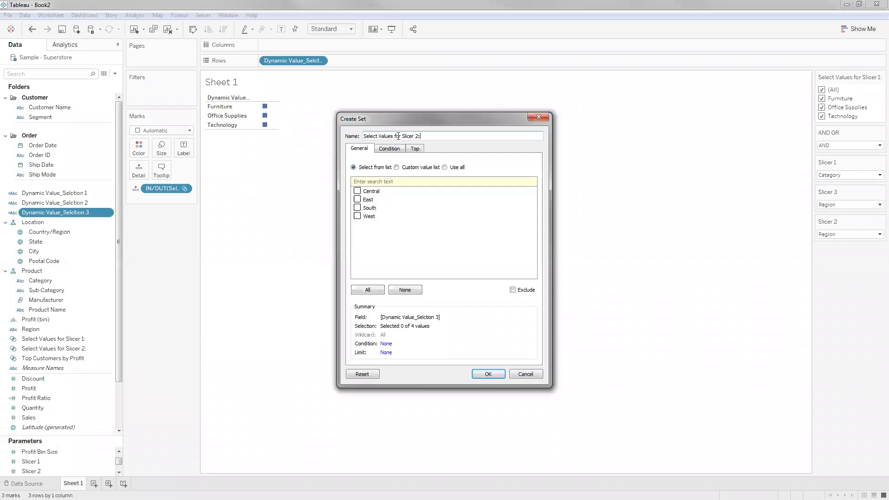
{"action": "left_click", "coordinate": [445, 168]}
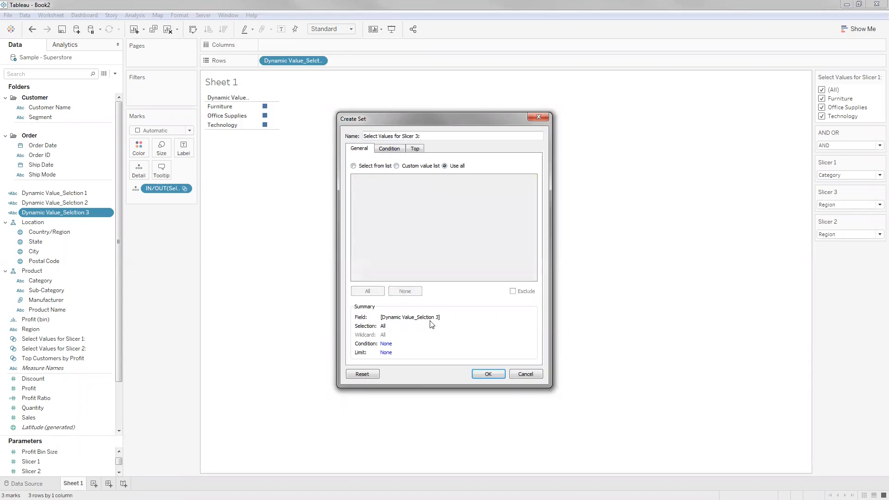
{"action": "left_click", "coordinate": [487, 374]}
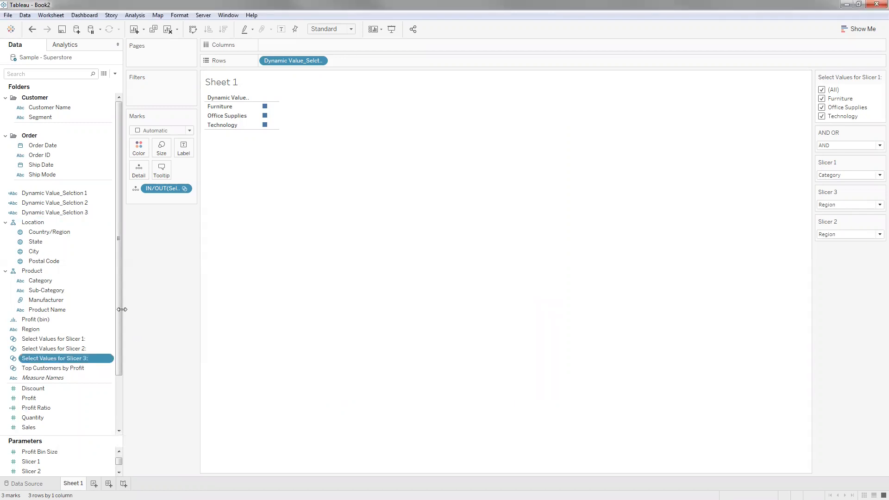
Clear the dynamic value field and the slicer set from the Sheet 1 view.
{"action": "left_click", "coordinate": [93, 339], "text": "ctrl"}
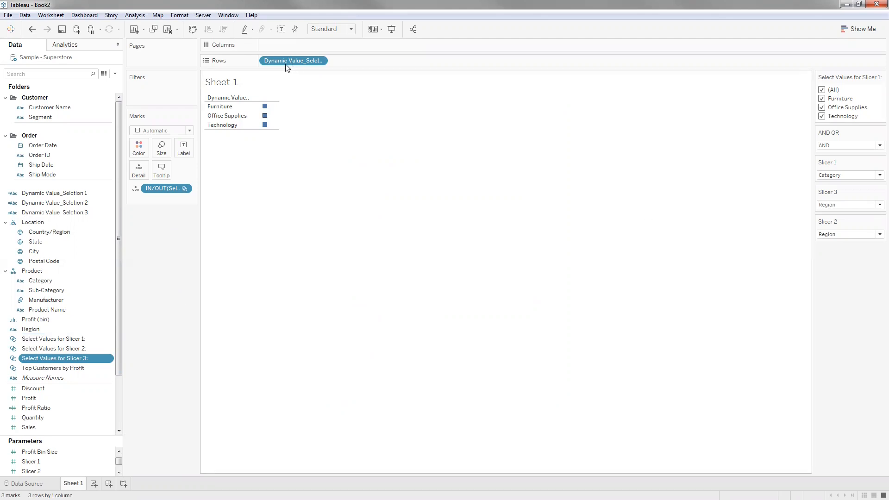
{"action": "left_click_drag", "start_coordinate": [282, 64], "coordinate": [150, 275]}
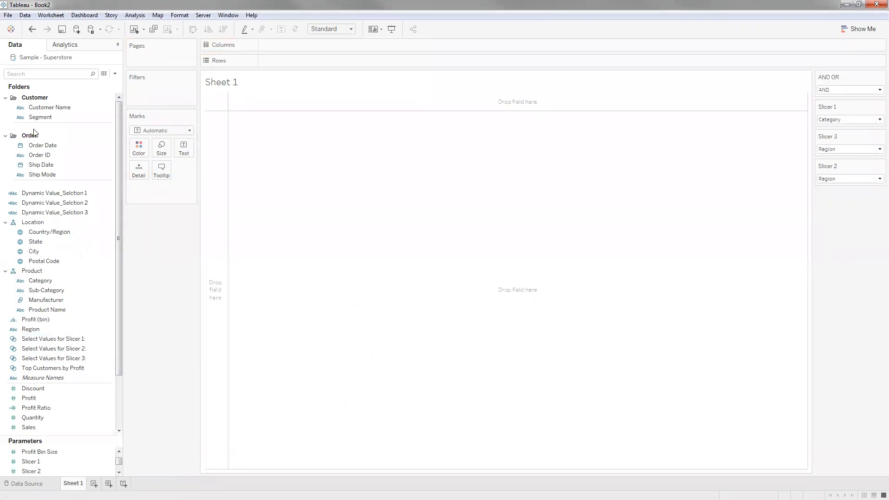
Build a bar chart of Sales by Region, with Region on Rows and Sales on Columns.
{"action": "left_click", "coordinate": [45, 281]}
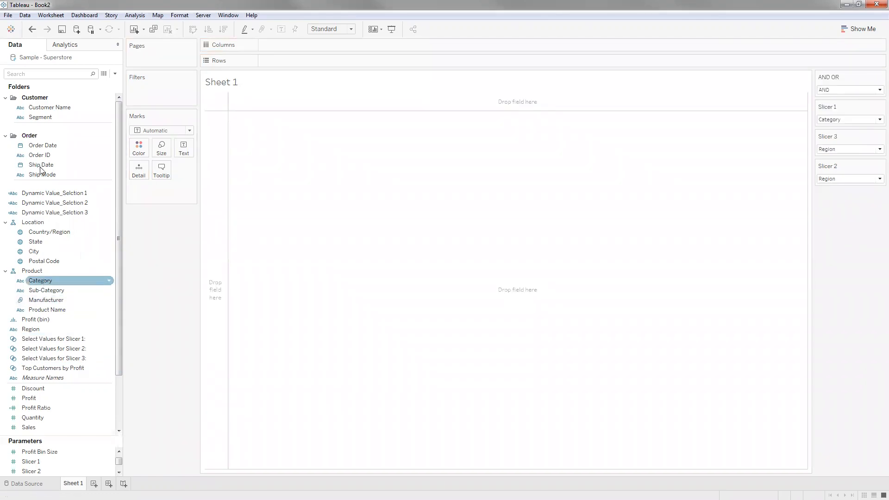
{"action": "left_click", "coordinate": [46, 271]}
{"action": "left_click", "coordinate": [44, 108]}
{"action": "left_click", "coordinate": [46, 75]}
{"action": "left_click_drag", "start_coordinate": [30, 329], "coordinate": [297, 61]}
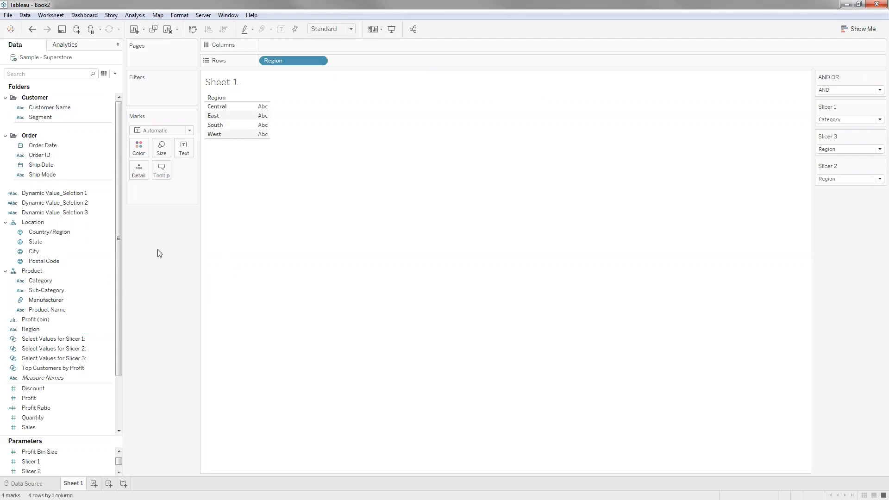
{"action": "left_click_drag", "start_coordinate": [45, 426], "coordinate": [178, 253]}
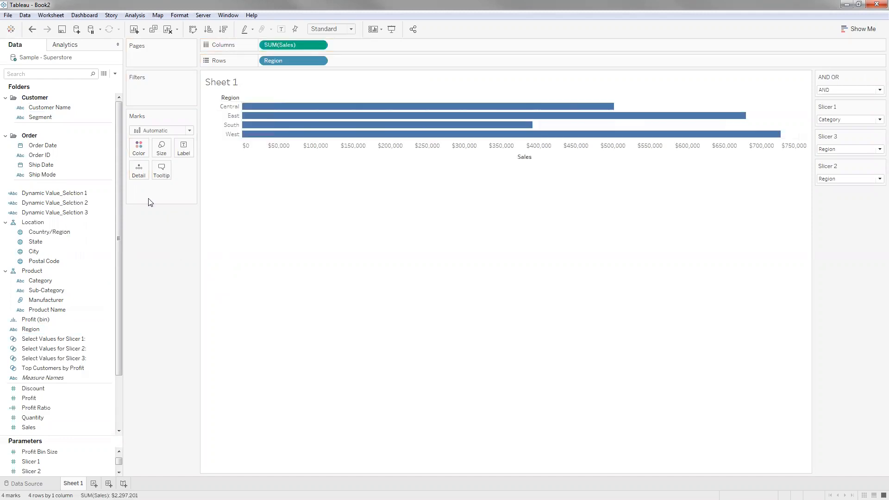
Open the Dynamic Value_Selection AND OR calculation and enlarge its editor to examine the AND/OR formula.
{"action": "left_click", "coordinate": [80, 340]}
{"action": "left_click", "coordinate": [129, 316]}
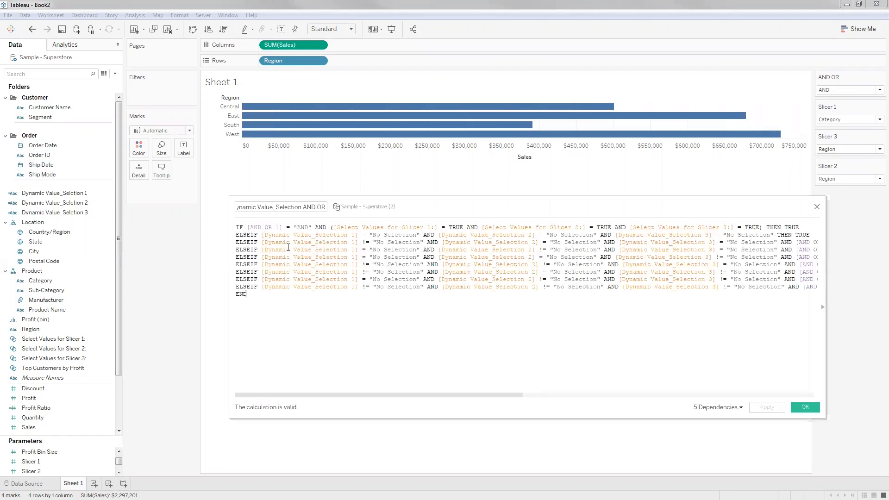
{"action": "left_click_drag", "start_coordinate": [303, 190], "coordinate": [224, 179]}
{"action": "left_click_drag", "start_coordinate": [649, 345], "coordinate": [856, 434]}
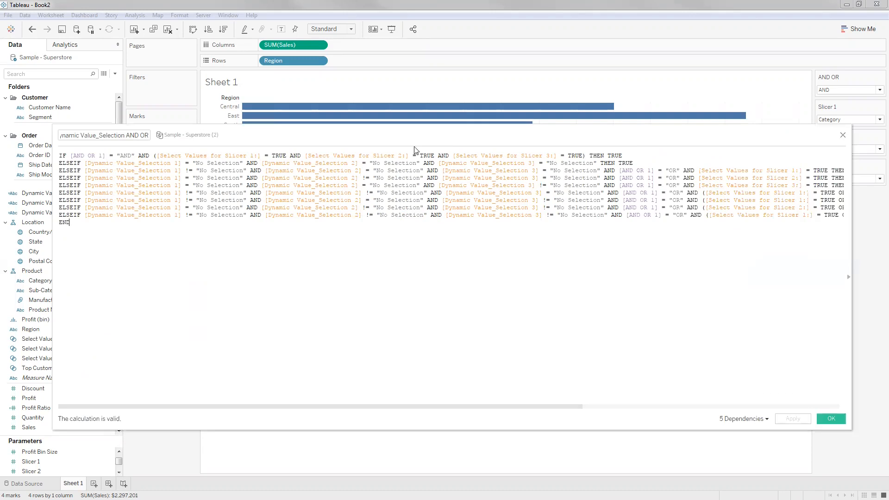
Examine the far end of the AND/OR formula through its ELSE FALSE ending and reposition the calculation editor.
{"action": "left_click", "coordinate": [677, 408]}
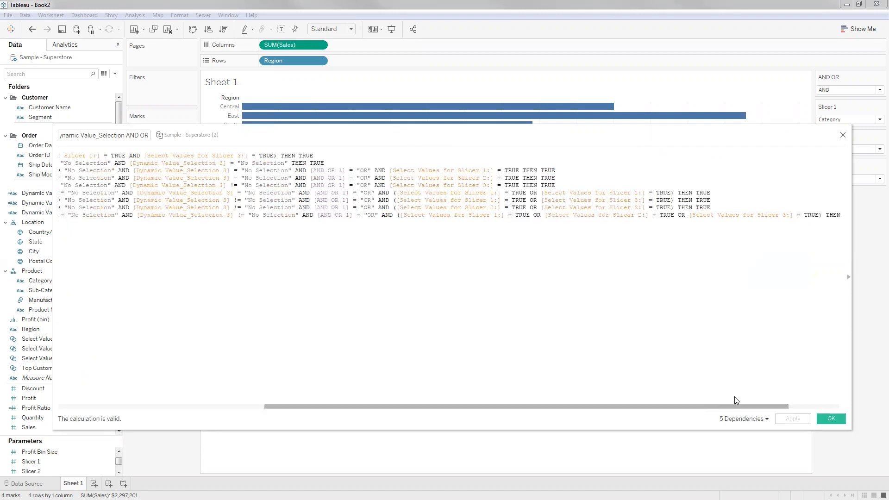
{"action": "scroll", "coordinate": [755, 398], "scroll_direction": "right", "scroll_amount": 3}
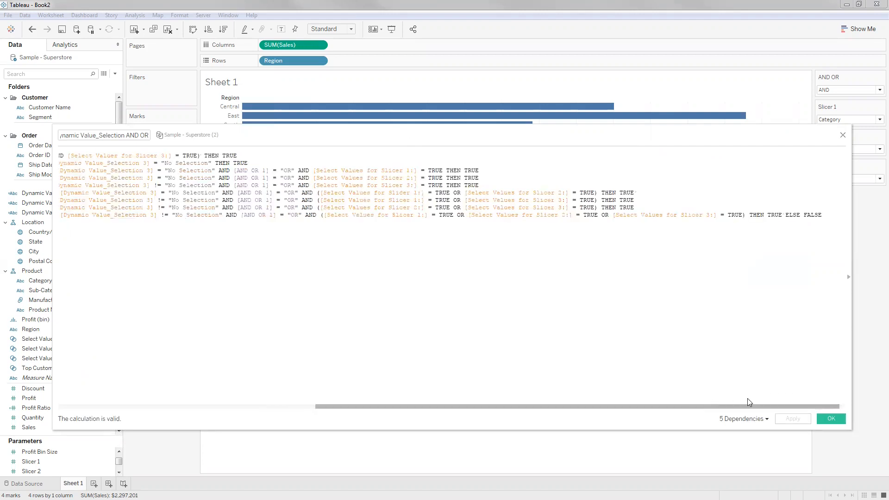
{"action": "left_click", "coordinate": [381, 310]}
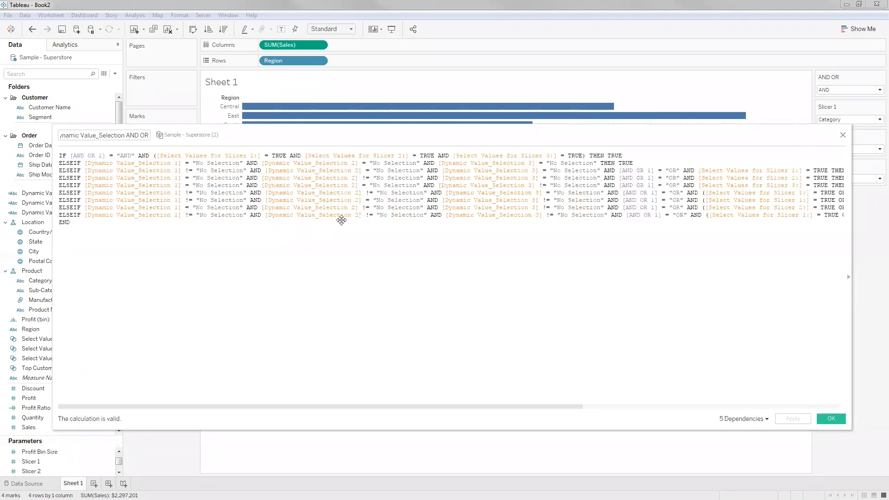
{"action": "left_click_drag", "start_coordinate": [391, 214], "coordinate": [304, 206]}
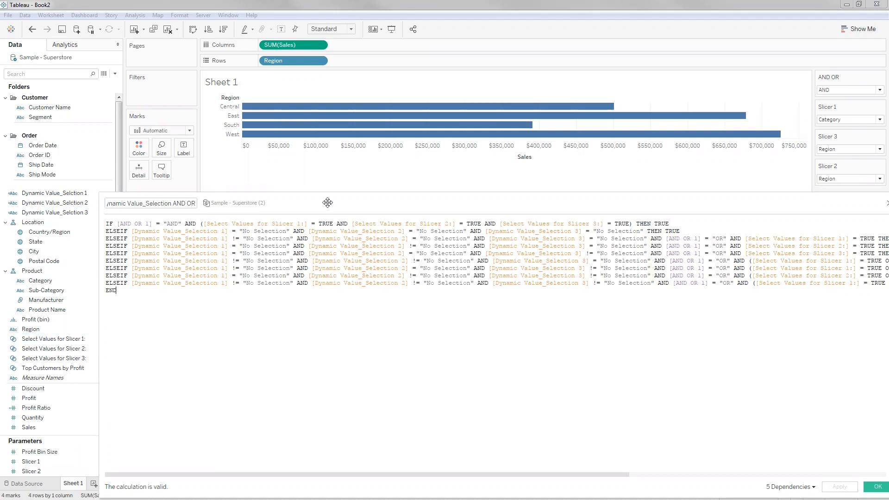
{"action": "left_click_drag", "start_coordinate": [326, 204], "coordinate": [256, 151]}
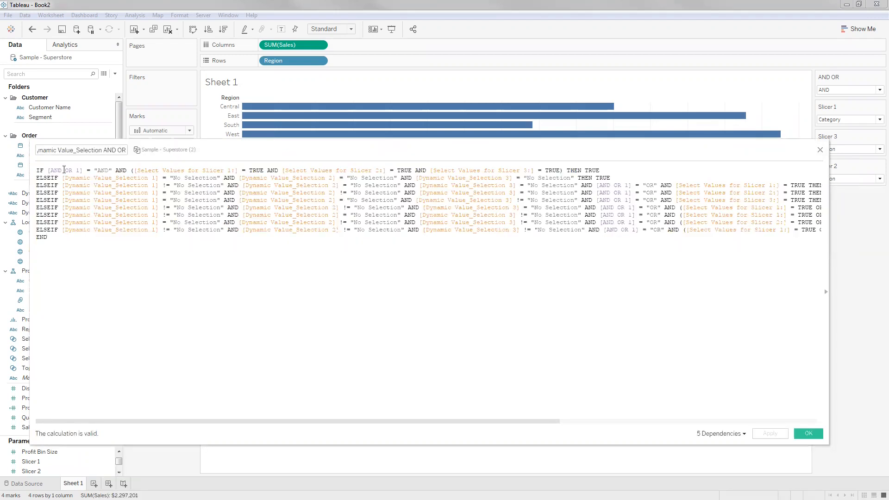
Examine the formula's opening AND condition, which requires all three slicer sets to be TRUE.
{"action": "left_click_drag", "start_coordinate": [51, 170], "coordinate": [80, 170]}
{"action": "left_click", "coordinate": [103, 170]}
{"action": "left_click_drag", "start_coordinate": [131, 171], "coordinate": [284, 181]}
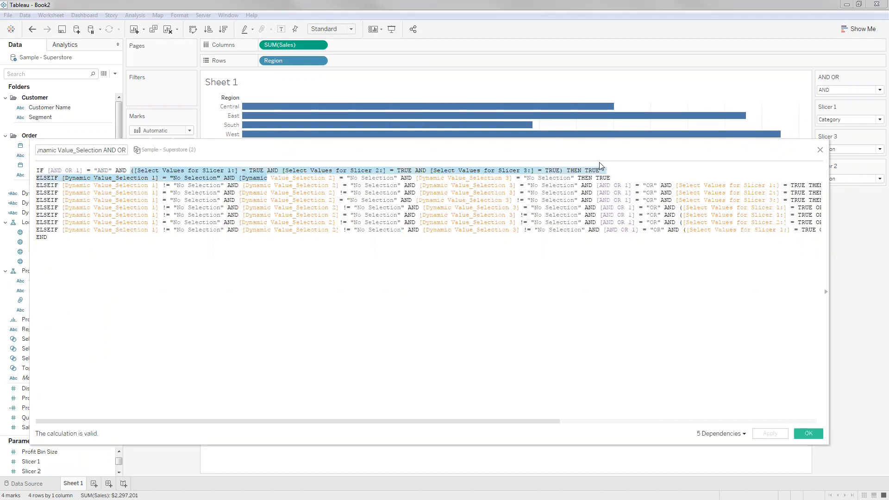
{"action": "left_click_drag", "start_coordinate": [600, 164], "coordinate": [600, 166]}
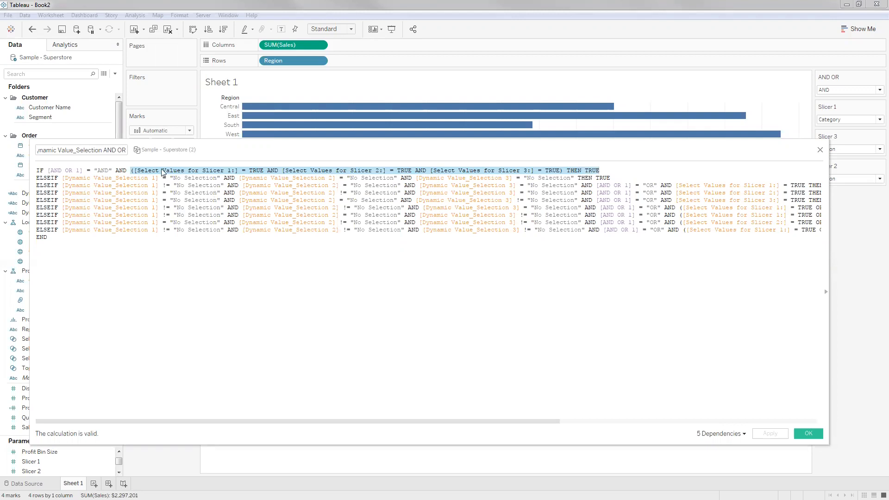
{"action": "left_click", "coordinate": [79, 170]}
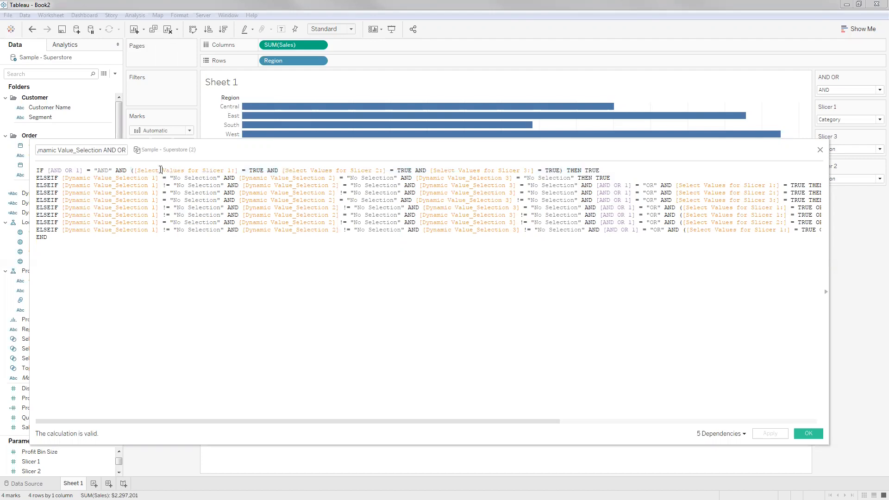
{"action": "left_click_drag", "start_coordinate": [152, 170], "coordinate": [398, 170]}
{"action": "left_click_drag", "start_coordinate": [456, 170], "coordinate": [541, 177]}
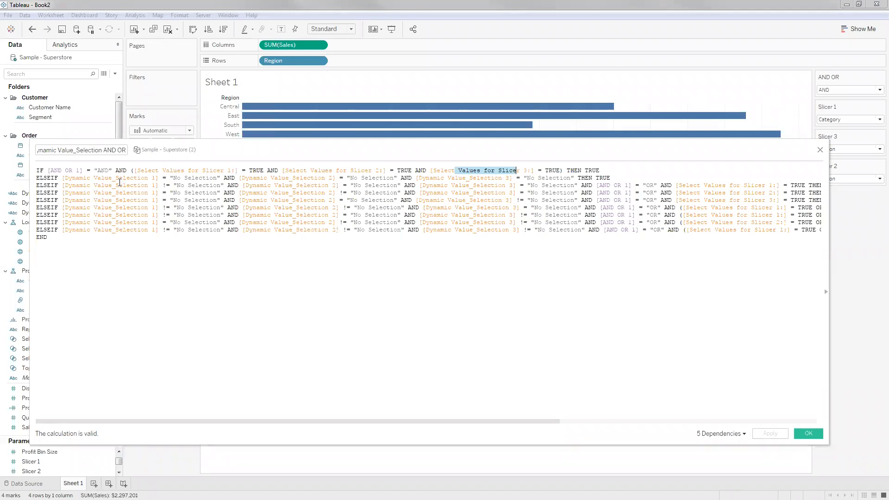
{"action": "left_click", "coordinate": [602, 174]}
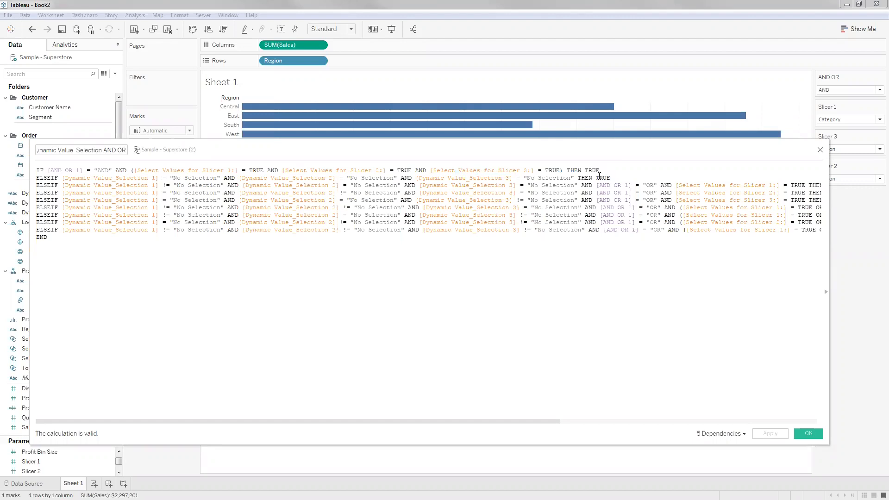
Examine the first ELSEIF condition, where all three dynamic value fields equal "No Selection", against the OR parameter test below it.
{"action": "left_click", "coordinate": [597, 185]}
{"action": "left_click", "coordinate": [631, 185], "text": "shift"}
{"action": "double_click", "coordinate": [653, 186]}
{"action": "left_click_drag", "start_coordinate": [77, 179], "coordinate": [201, 177]}
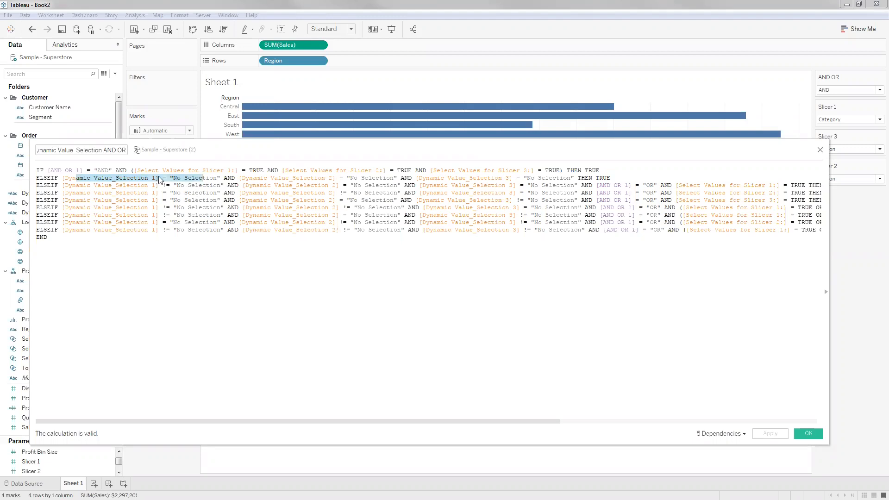
{"action": "left_click", "coordinate": [197, 178]}
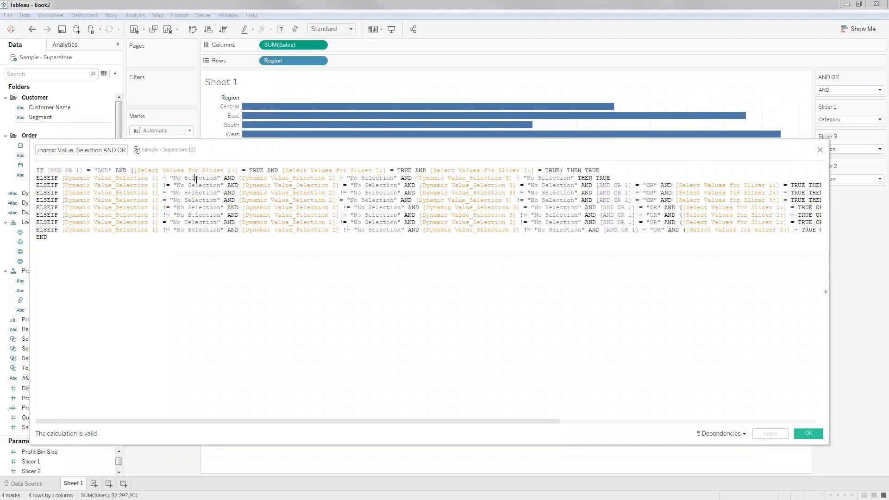
{"action": "left_click_drag", "start_coordinate": [318, 178], "coordinate": [353, 178]}
Examine the OR condition that applies when only the first dynamic value field has a selection, including its Slicer 1 set test.
{"action": "left_click_drag", "start_coordinate": [163, 185], "coordinate": [181, 186]}
{"action": "left_click_drag", "start_coordinate": [339, 186], "coordinate": [365, 186]}
{"action": "left_click_drag", "start_coordinate": [517, 185], "coordinate": [538, 185]}
{"action": "left_click_drag", "start_coordinate": [538, 421], "coordinate": [602, 371]}
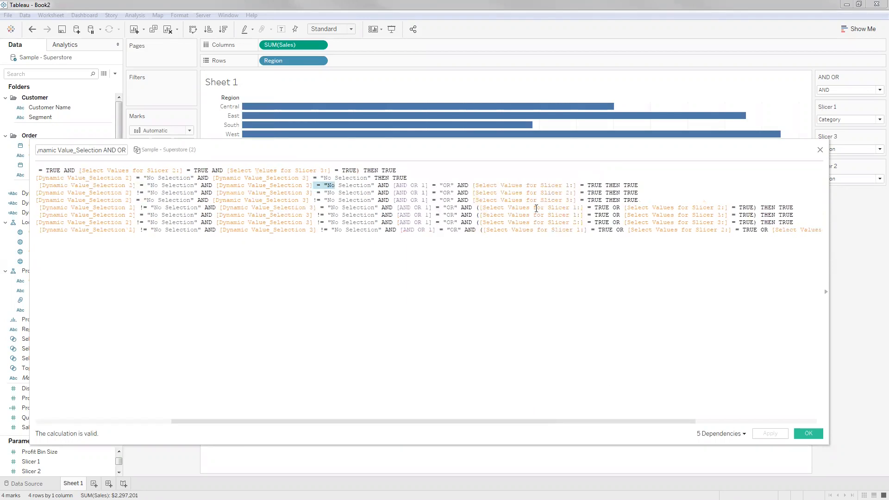
{"action": "left_click", "coordinate": [473, 185]}
{"action": "left_click", "coordinate": [576, 185], "text": "shift"}
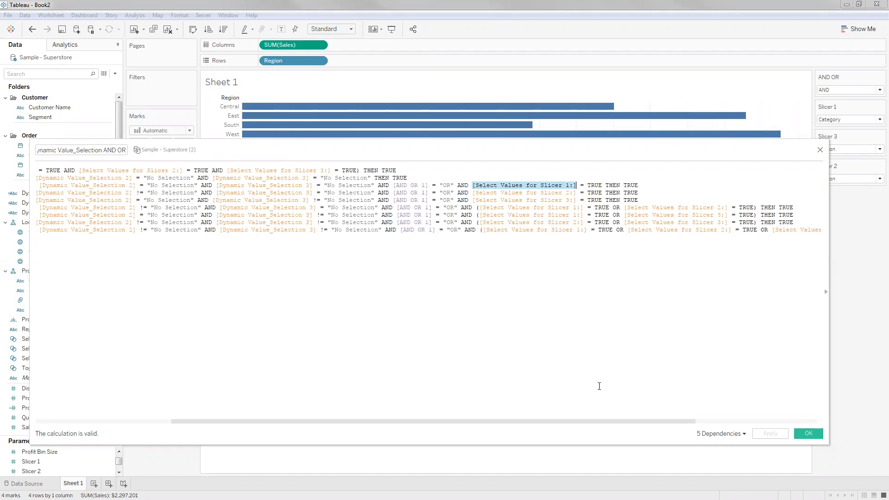
{"action": "left_click_drag", "start_coordinate": [574, 418], "coordinate": [195, 185]}
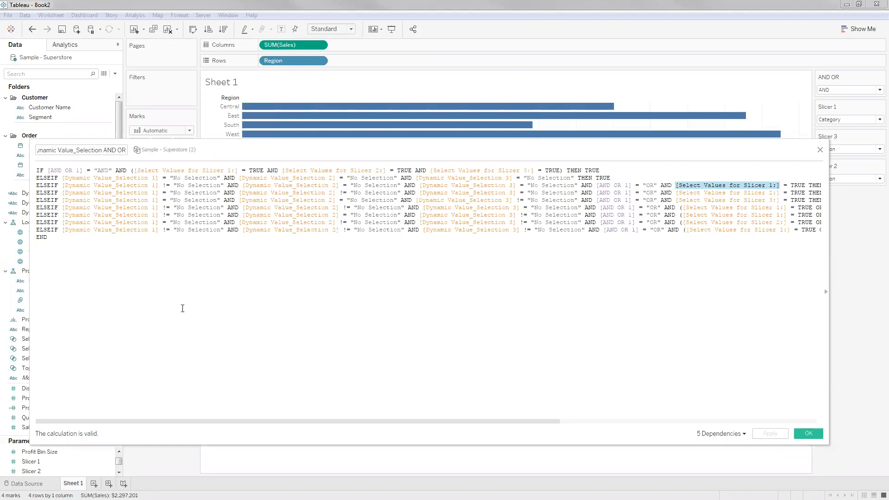
Examine the "No Selection" comparisons in the last ELSEIF line, which covers selections in all three slicers.
{"action": "left_click_drag", "start_coordinate": [163, 230], "coordinate": [191, 235]}
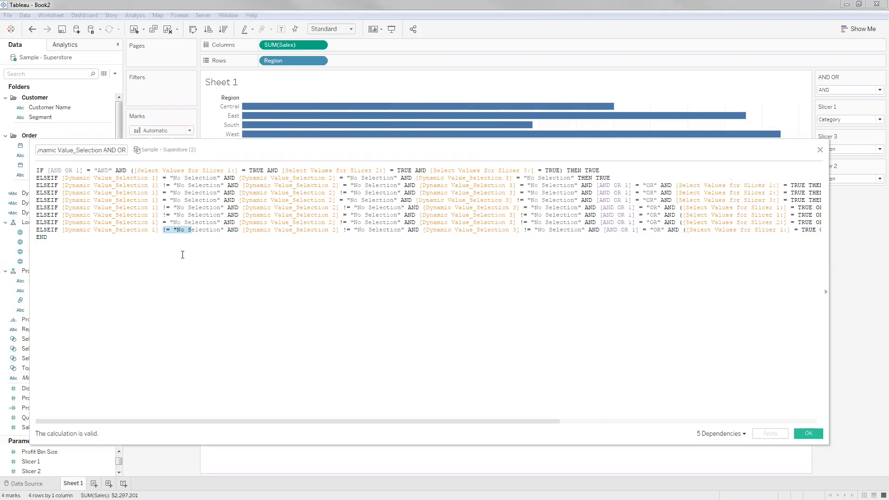
{"action": "left_click", "coordinate": [164, 231]}
{"action": "left_click", "coordinate": [512, 231]}
{"action": "key", "text": "shift+Right"}
{"action": "key", "text": "shift+Right"}
{"action": "key", "text": "shift+Right"}
{"action": "key", "text": "shift+Right"}
{"action": "key", "text": "shift+Right"}
{"action": "key", "text": "shift+Right"}
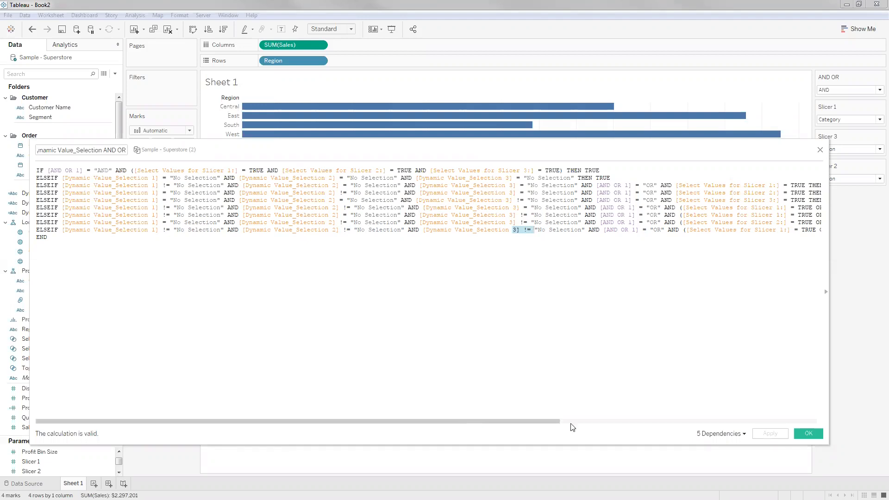
Examine the OR-joined slicer set tests and the ELSE FALSE ending of the last ELSEIF line, and close the calculation.
{"action": "left_click_drag", "start_coordinate": [556, 421], "coordinate": [683, 419]}
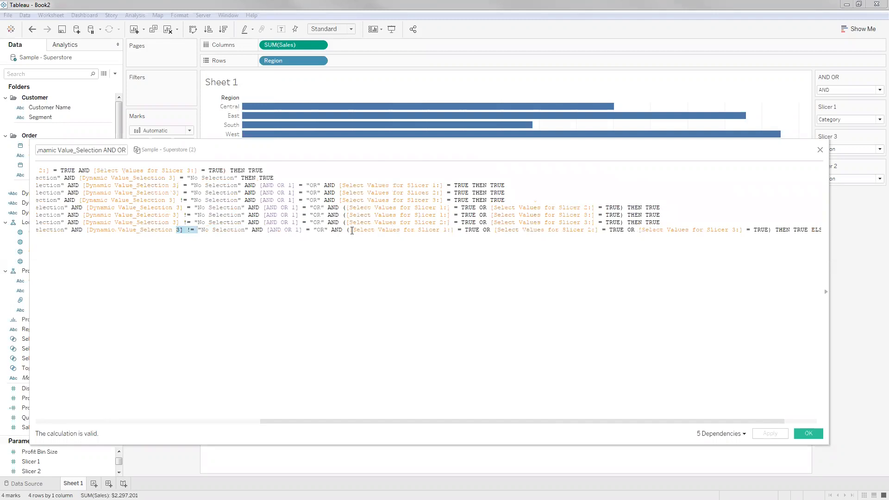
{"action": "left_click", "coordinate": [349, 231]}
{"action": "left_click", "coordinate": [446, 405]}
{"action": "left_click_drag", "start_coordinate": [555, 421], "coordinate": [795, 393]}
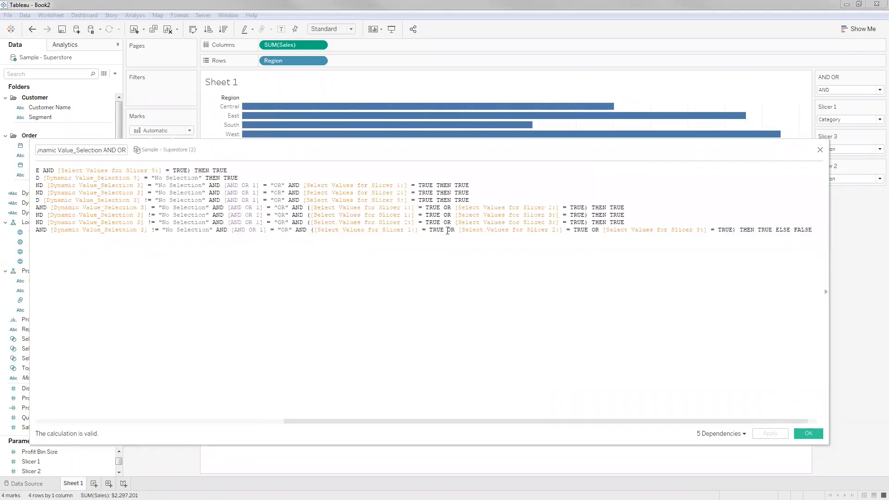
{"action": "double_click", "coordinate": [450, 207]}
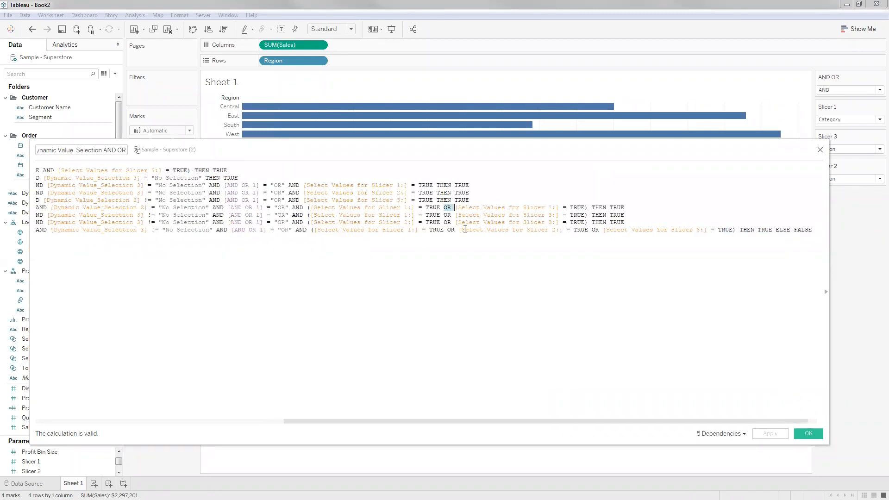
{"action": "left_click", "coordinate": [440, 246]}
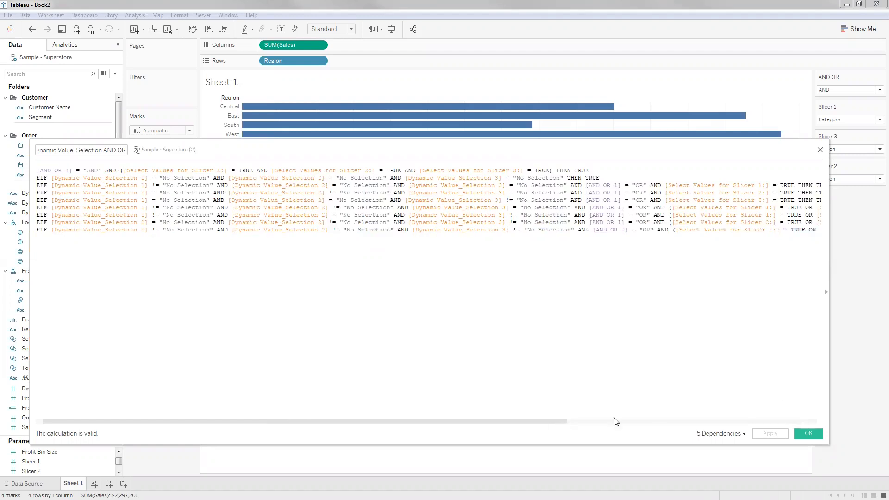
{"action": "scroll", "coordinate": [375, 251], "scroll_direction": "right", "scroll_amount": 5}
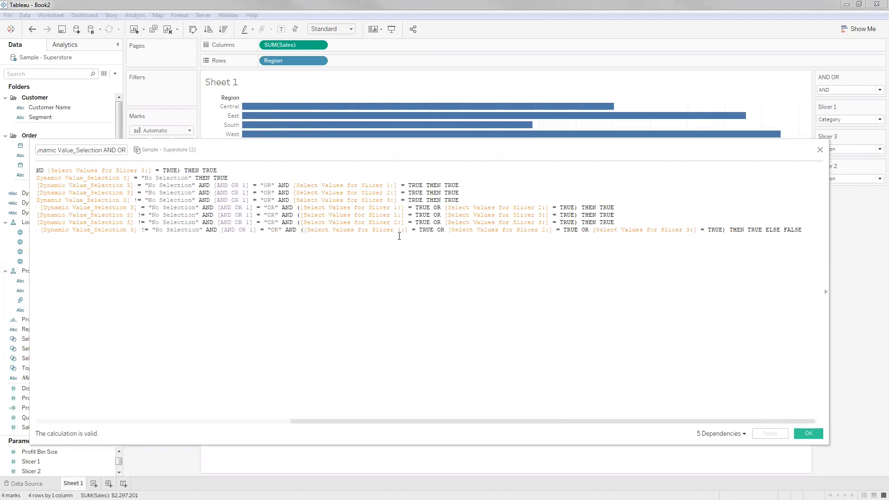
{"action": "left_click", "coordinate": [650, 230]}
{"action": "double_click", "coordinate": [755, 230]}
{"action": "left_click", "coordinate": [266, 246]}
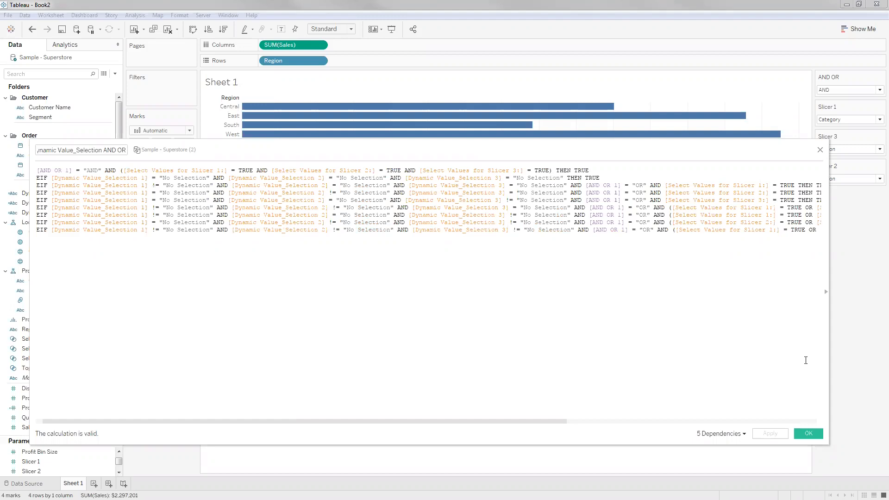
{"action": "left_click", "coordinate": [813, 433]}
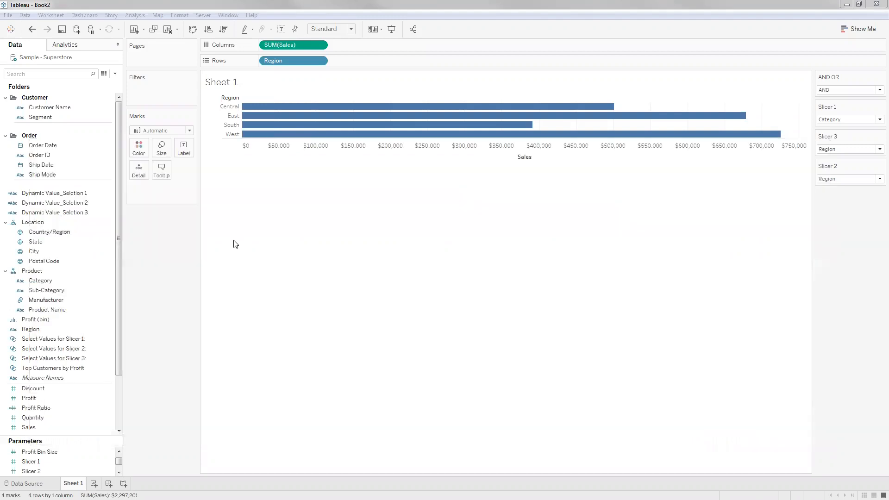
Copy the entire formula of the existing Dynamic Value_Selection AND OR calculation and close its editor.
{"action": "left_click", "coordinate": [80, 165]}
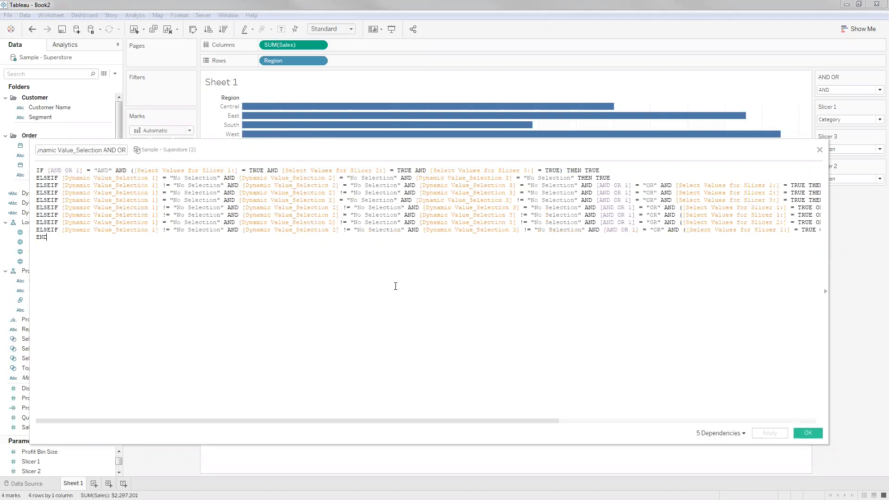
{"action": "key", "text": "ctrl+a"}
{"action": "key", "text": "ctrl+c"}
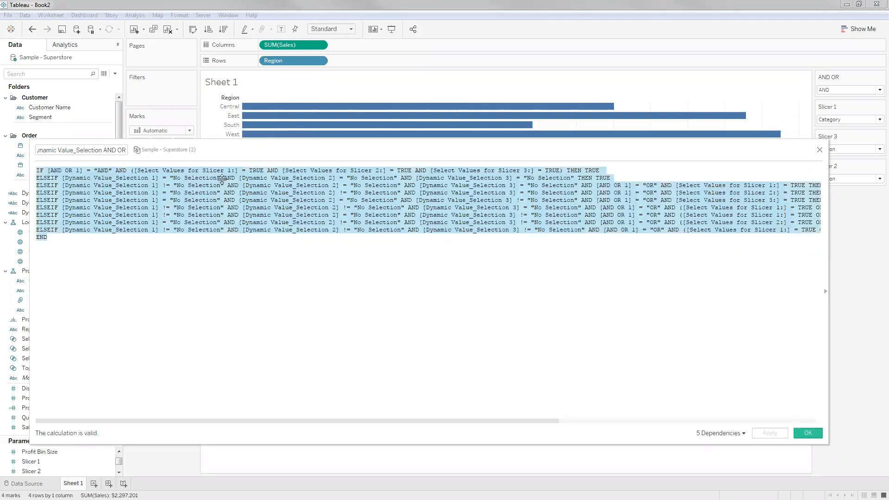
{"action": "left_click", "coordinate": [807, 433]}
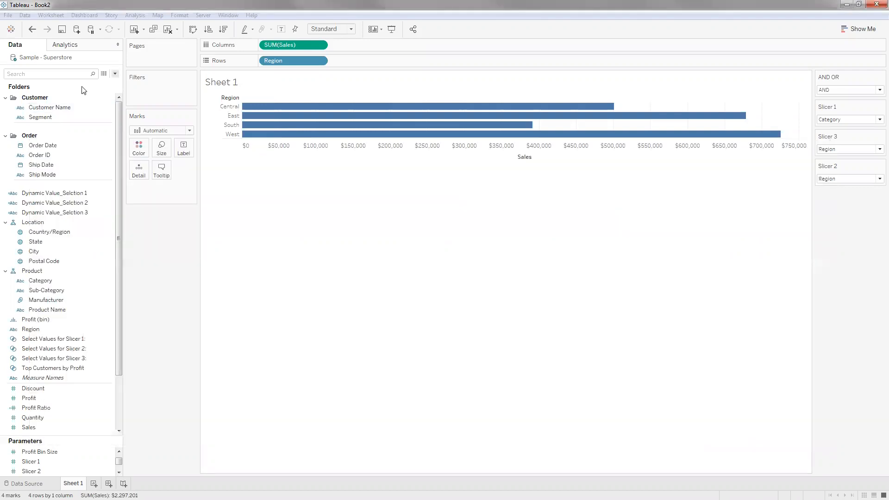
Start a new calculated field named 'Dynamic Value_Selection AND OR' and paste the copied formula into it.
{"action": "left_click", "coordinate": [115, 74]}
{"action": "key", "text": "Return"}
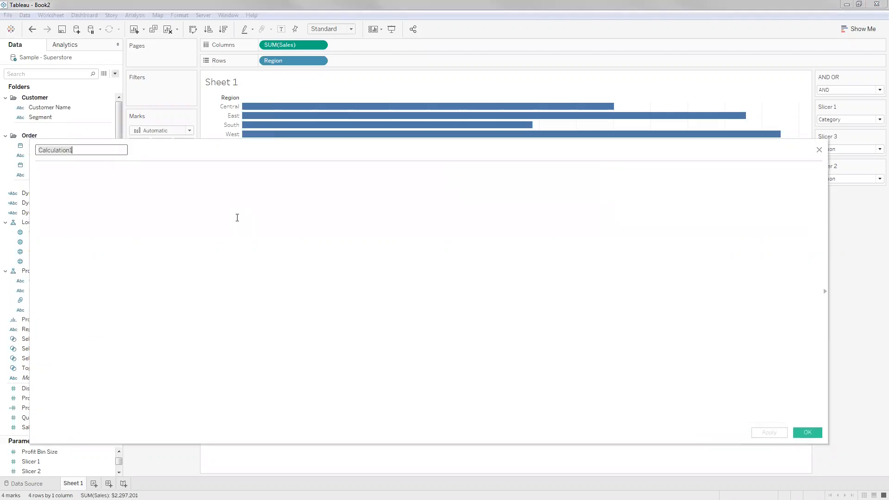
{"action": "type", "text": "Dyn"}
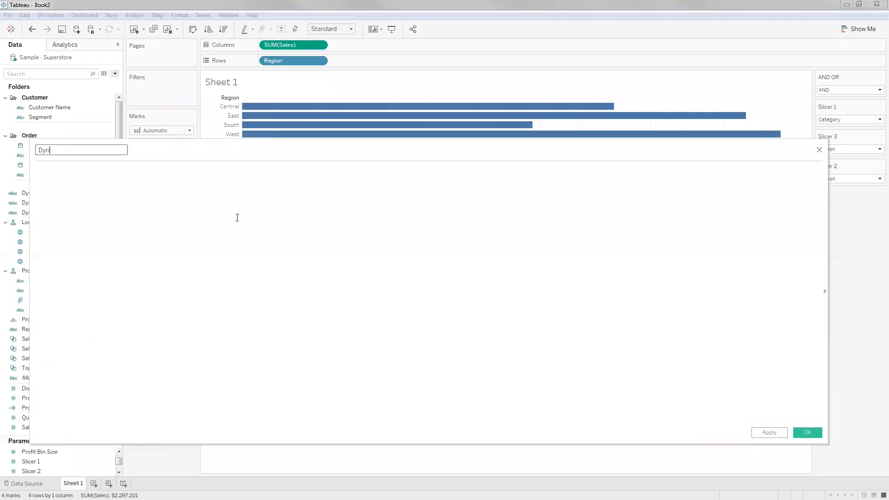
{"action": "type", "text": "amic Value_Selection AND OR"}
{"action": "left_click", "coordinate": [228, 190]}
{"action": "key", "text": "ctrl+v"}
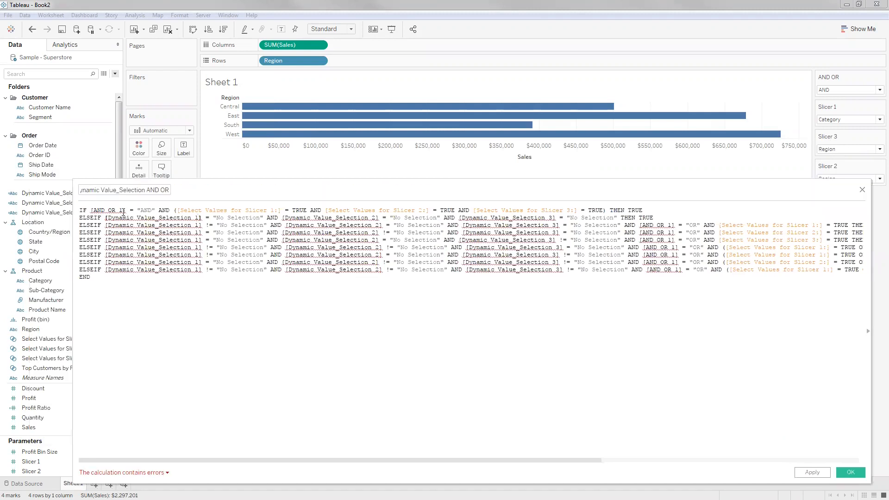
Correct the parameter reference in the formula's first line to [AND OR] and copy the corrected reference.
{"action": "left_click", "coordinate": [123, 211]}
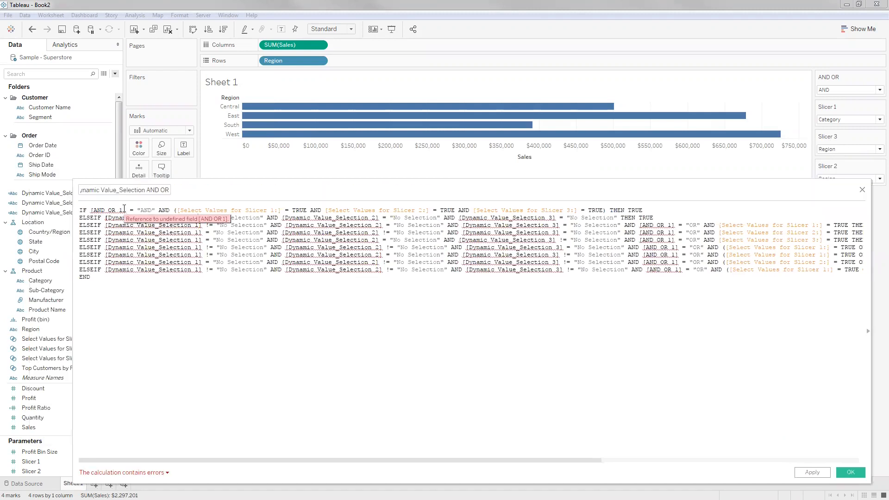
{"action": "key", "text": "BackSpace"}
{"action": "key", "text": "BackSpace"}
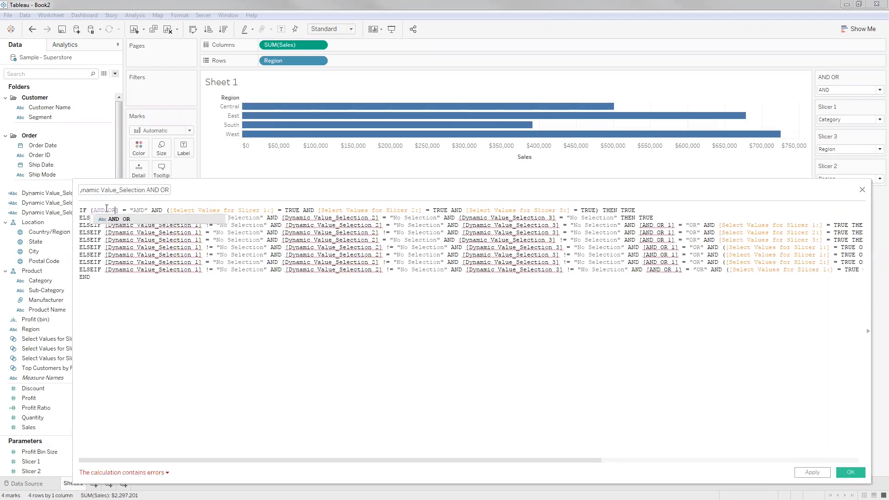
{"action": "left_click", "coordinate": [105, 218]}
{"action": "double_click", "coordinate": [105, 212]}
{"action": "key", "text": "ctrl+c"}
Replace every remaining [AND OR 1] reference in the ELSEIF lines with the copied [AND OR] reference.
{"action": "left_click_drag", "start_coordinate": [414, 461], "coordinate": [560, 452]}
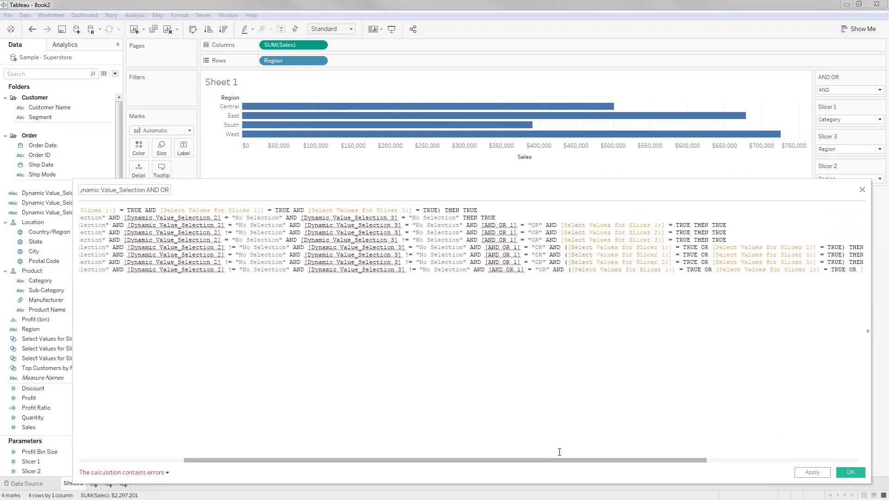
{"action": "double_click", "coordinate": [445, 226]}
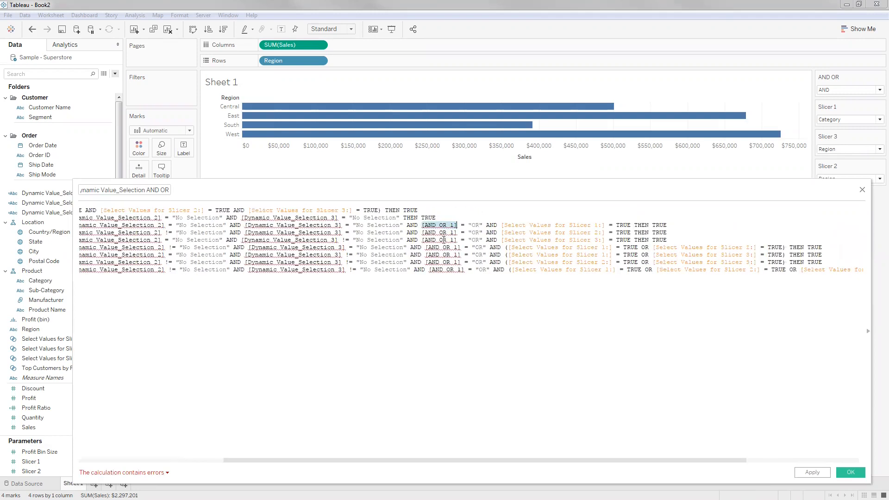
{"action": "key", "text": "ctrl+v"}
{"action": "double_click", "coordinate": [444, 233]}
{"action": "key", "text": "ctrl+v"}
{"action": "double_click", "coordinate": [444, 241]}
{"action": "key", "text": "ctrl+v"}
{"action": "double_click", "coordinate": [443, 248]}
{"action": "key", "text": "ctrl+v"}
{"action": "double_click", "coordinate": [444, 255]}
{"action": "double_click", "coordinate": [445, 263]}
{"action": "key", "text": "ctrl+v"}
{"action": "double_click", "coordinate": [447, 269]}
{"action": "key", "text": "ctrl+v"}
{"action": "left_click_drag", "start_coordinate": [432, 462], "coordinate": [286, 461]}
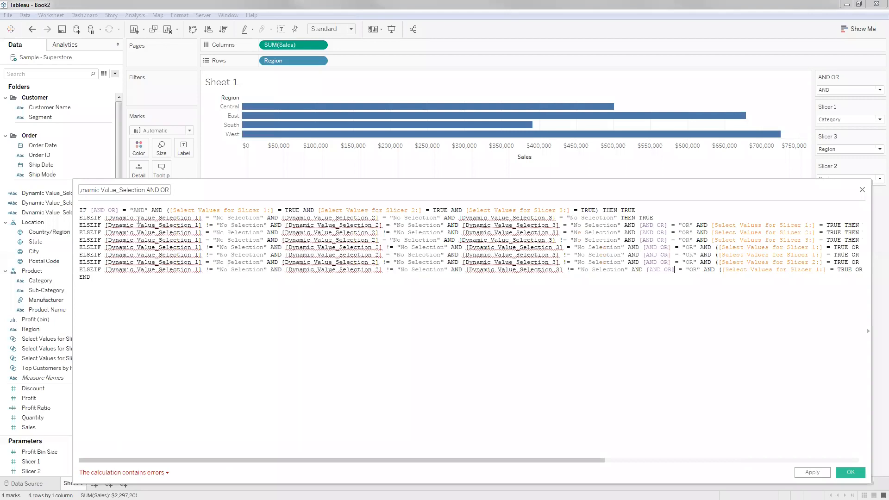
Save the Dynamic Value_Selection AND OR calculation and close its editor.
{"action": "left_click_drag", "start_coordinate": [254, 188], "coordinate": [258, 188]}
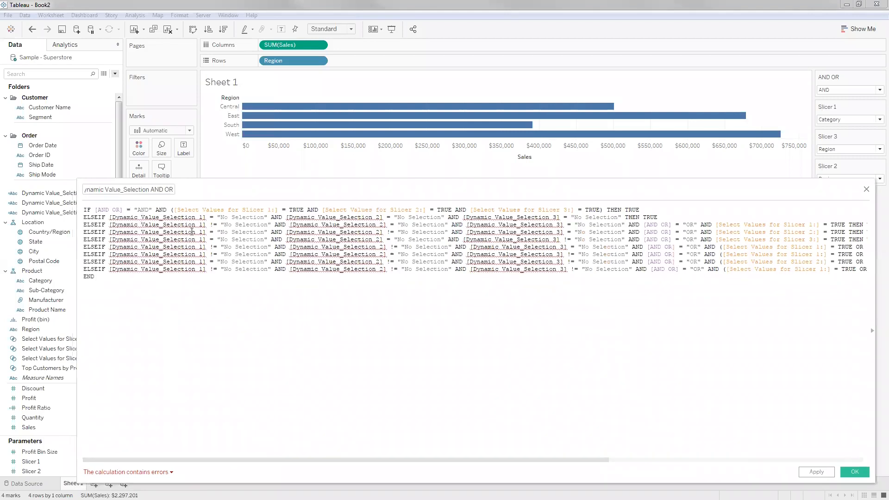
{"action": "left_click_drag", "start_coordinate": [202, 188], "coordinate": [255, 182]}
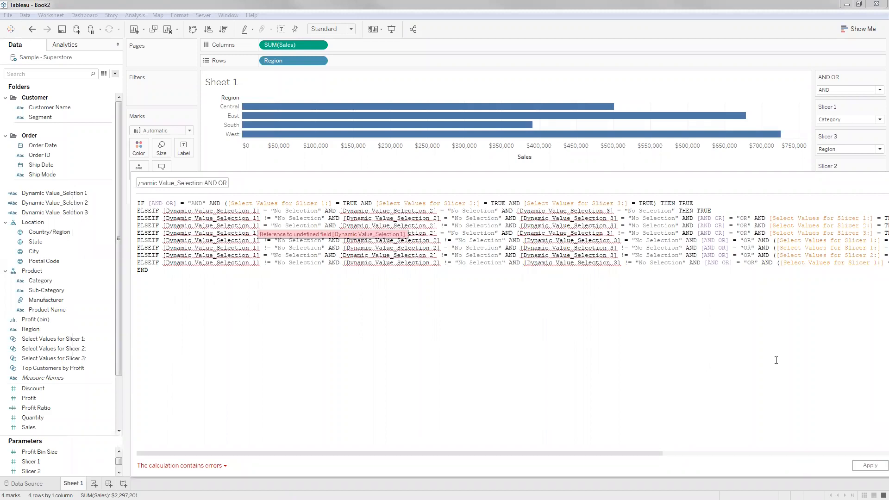
{"action": "left_click_drag", "start_coordinate": [658, 177], "coordinate": [569, 158]}
{"action": "left_click", "coordinate": [816, 449]}
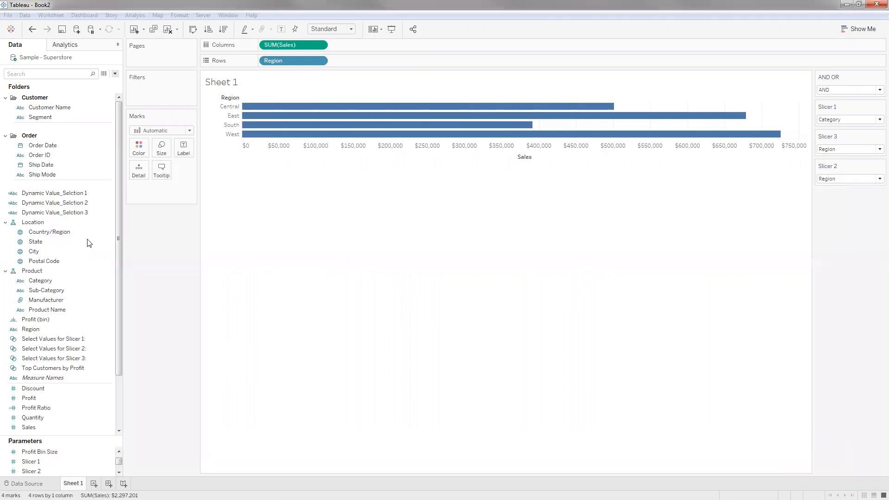
Correct the misspelled name of the first dynamic value field to 'Dynamic Value_Selection 1' and save it.
{"action": "right_click", "coordinate": [72, 194]}
{"action": "left_click", "coordinate": [139, 244]}
{"action": "left_click", "coordinate": [104, 165]}
{"action": "type", "text": "e"}
{"action": "left_click", "coordinate": [809, 448]}
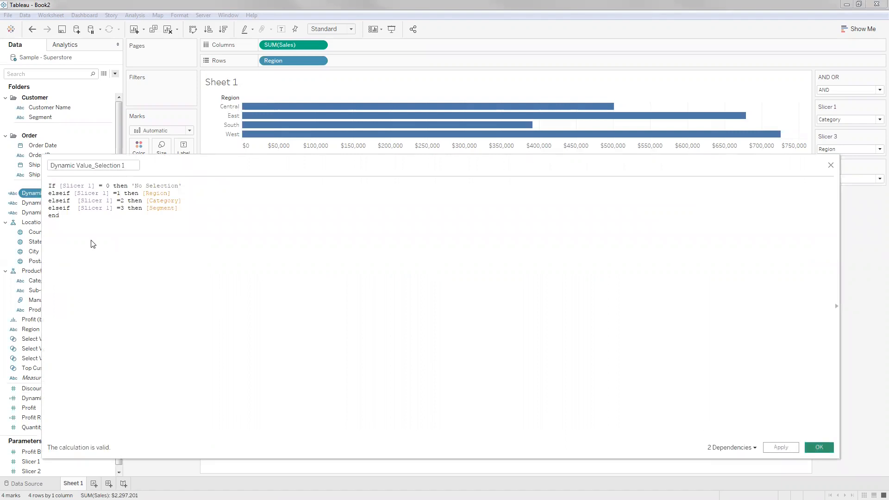
Correct the name of the Slicer 3 value calculation to 'Dynamic Value_Selection 3' and save it.
{"action": "right_click", "coordinate": [78, 203]}
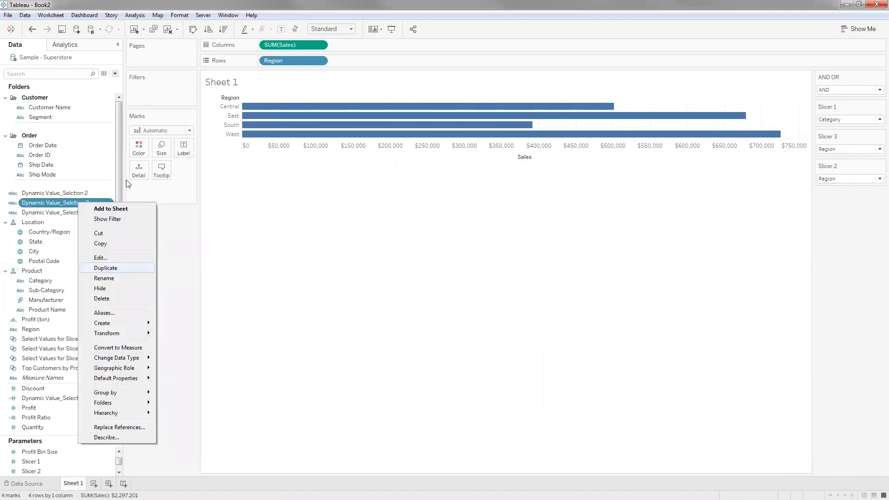
{"action": "left_click", "coordinate": [101, 258]}
{"action": "type", "text": "e_Selection 3"}
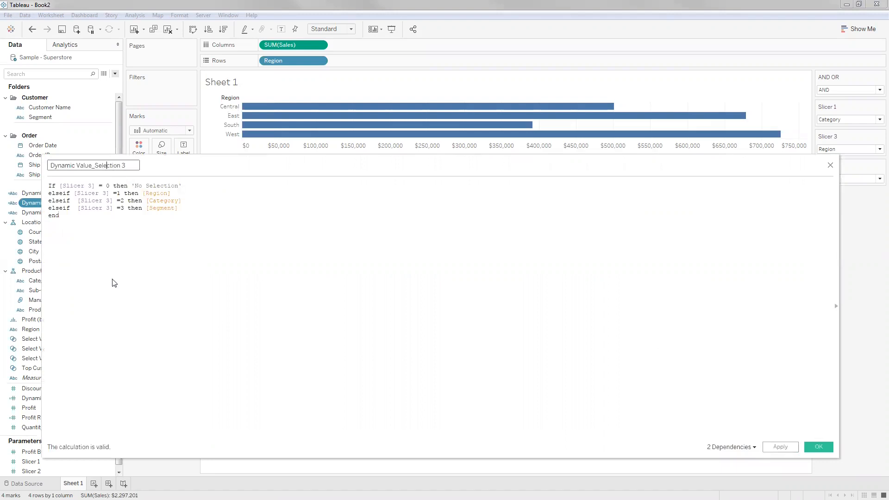
{"action": "key", "text": "Return"}
Correct the name of the Slicer 2 value calculation to 'Dynamic Value_Selection 2' and save it.
{"action": "right_click", "coordinate": [78, 193]}
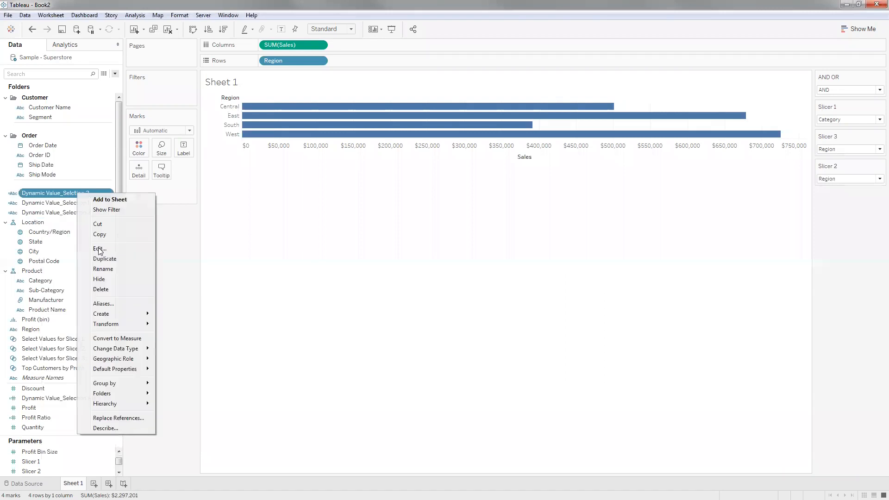
{"action": "left_click", "coordinate": [137, 250]}
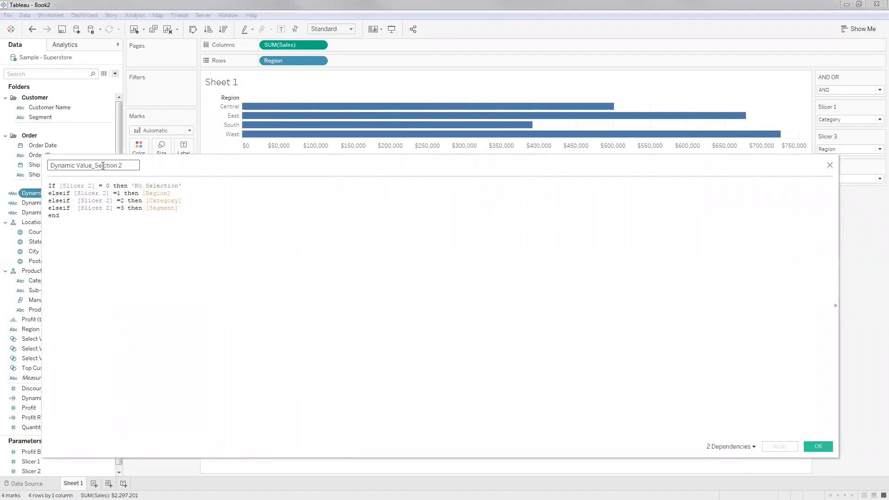
{"action": "type", "text": "e"}
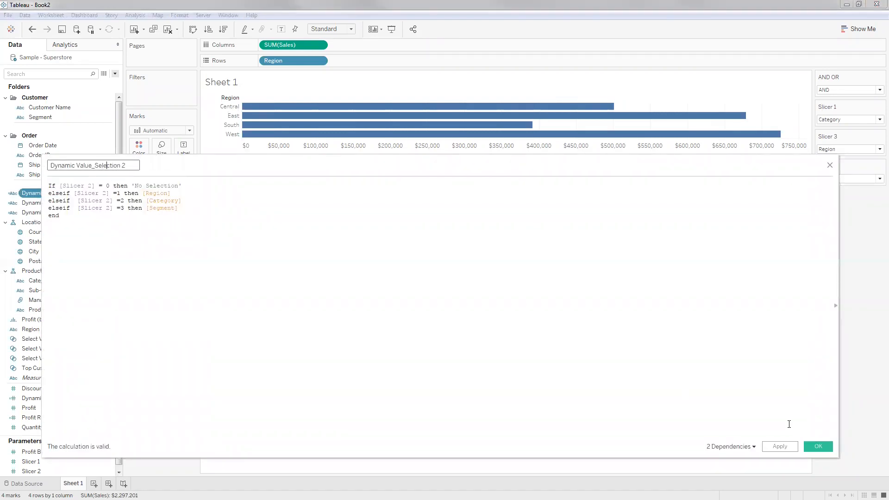
{"action": "left_click", "coordinate": [818, 446]}
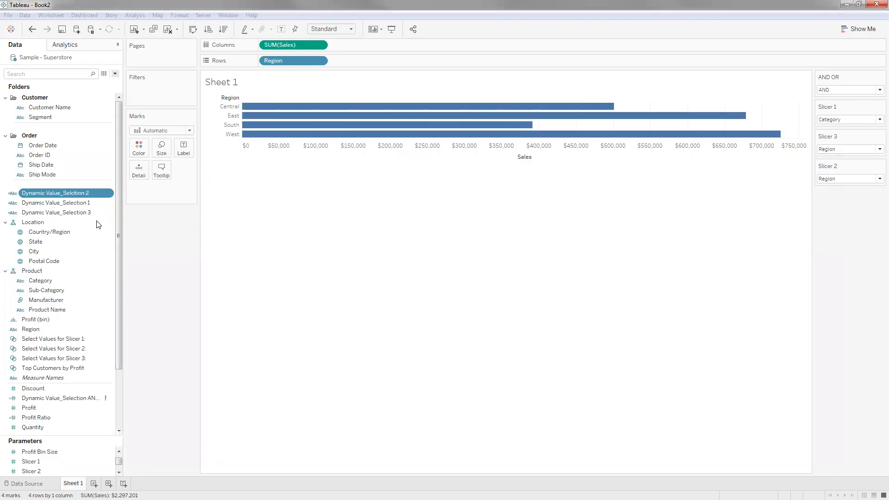
Reopen the Dynamic Value_Selection AND OR calculation, check whether its formula is valid, and close it.
{"action": "right_click", "coordinate": [97, 222]}
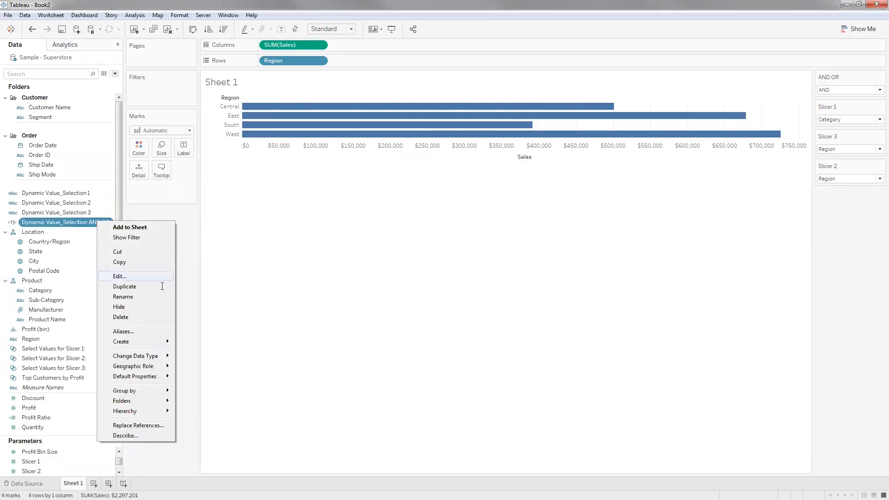
{"action": "left_click", "coordinate": [120, 277]}
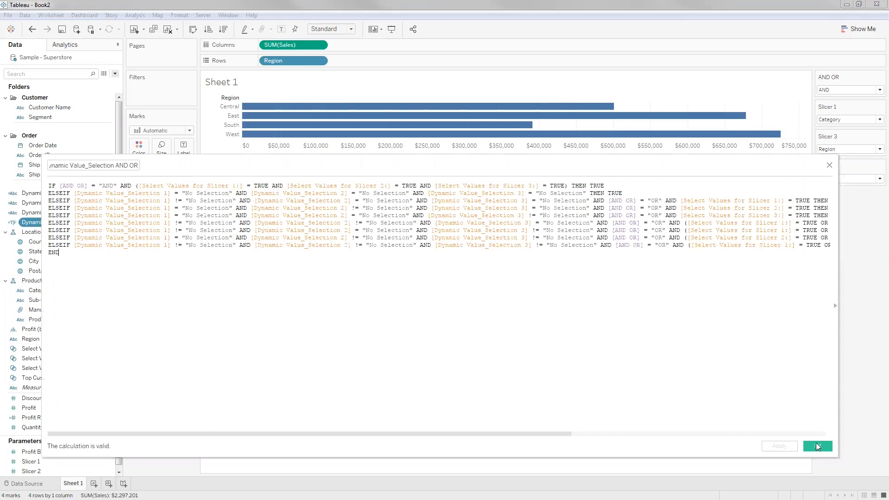
{"action": "left_click", "coordinate": [816, 444]}
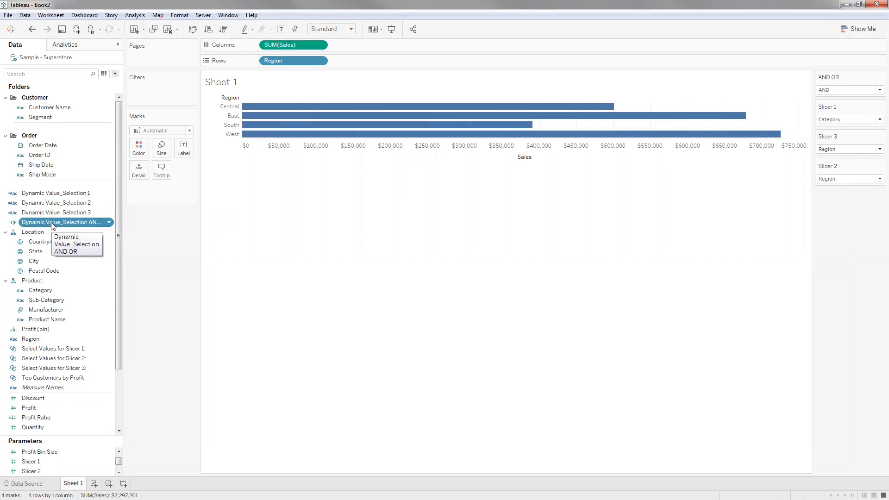
Add Dynamic Value_Selection AND OR to the view's columns, ahead of SUM(Sales).
{"action": "mouse_move", "coordinate": [299, 120]}
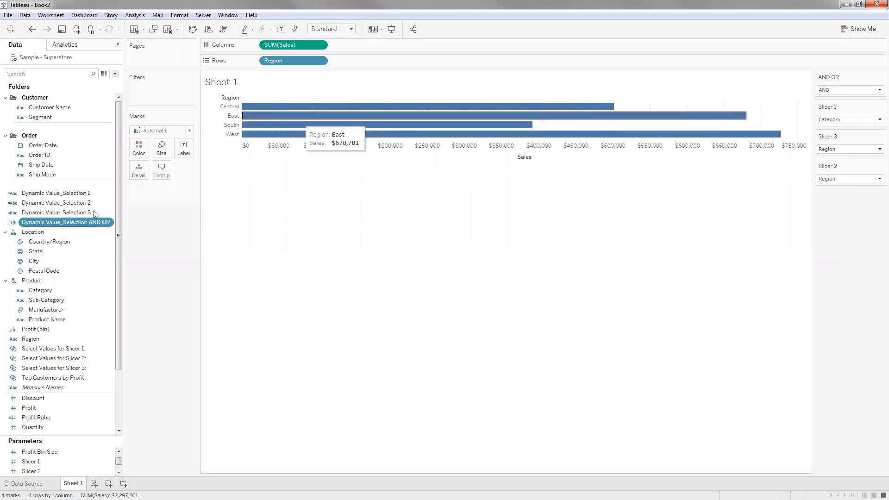
{"action": "left_click_drag", "start_coordinate": [57, 222], "coordinate": [304, 97]}
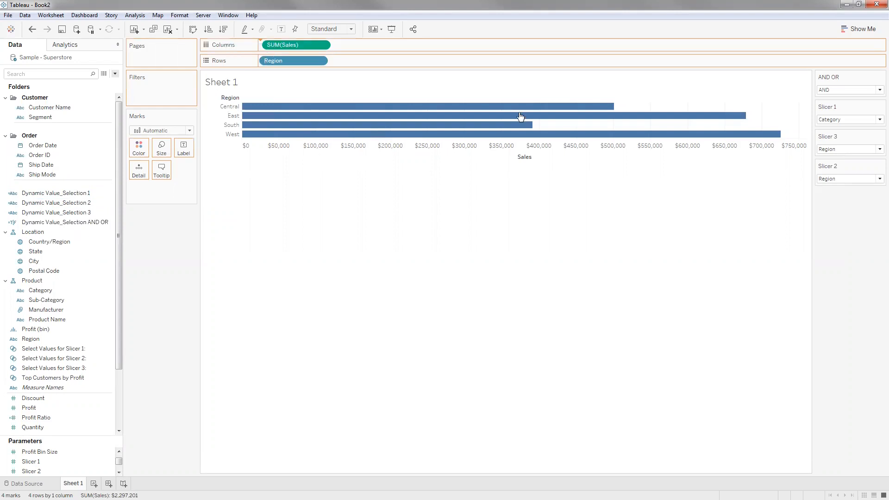
{"action": "left_click_drag", "start_coordinate": [520, 116], "coordinate": [626, 111]}
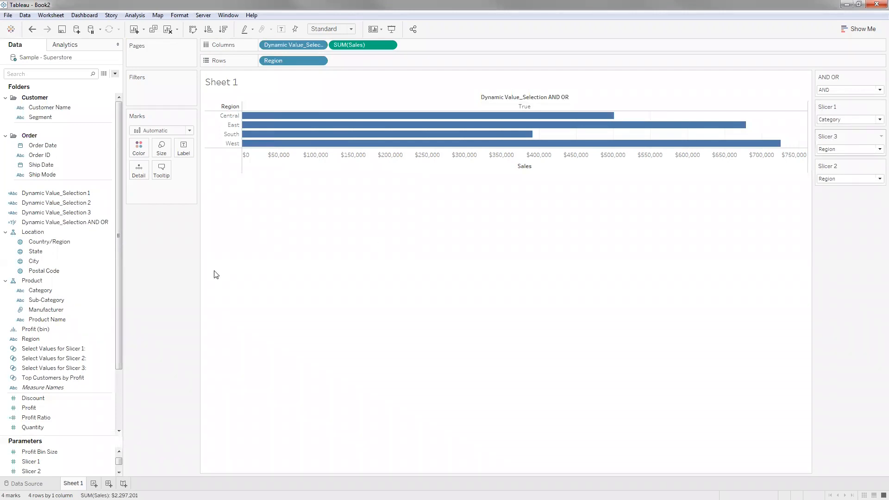
{"action": "left_click", "coordinate": [82, 242]}
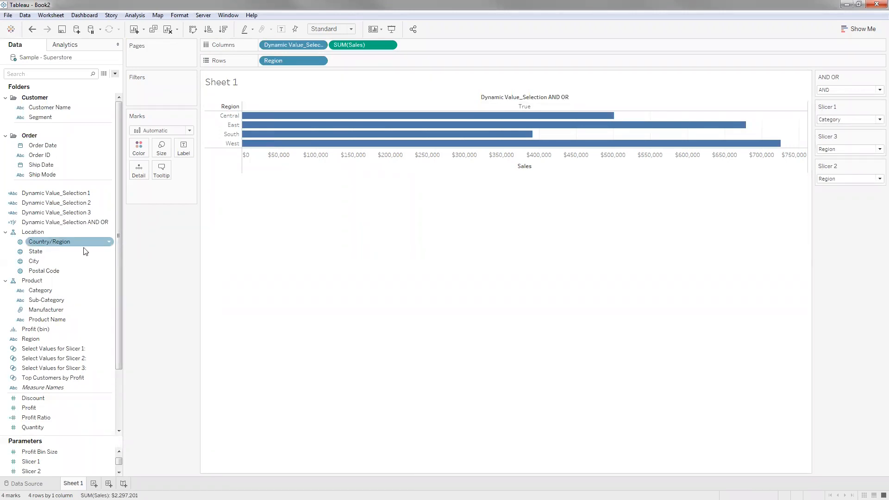
{"action": "left_click", "coordinate": [79, 223]}
{"action": "left_click", "coordinate": [78, 206]}
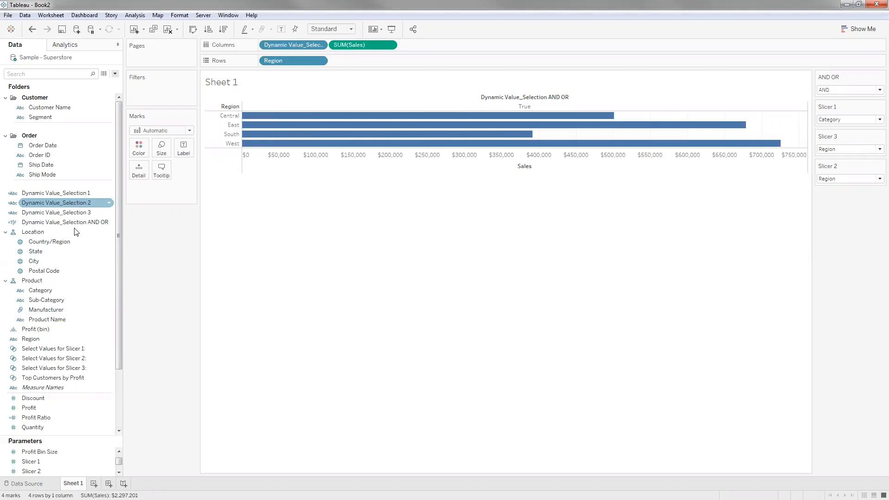
{"action": "left_click", "coordinate": [76, 225]}
{"action": "left_click", "coordinate": [64, 350]}
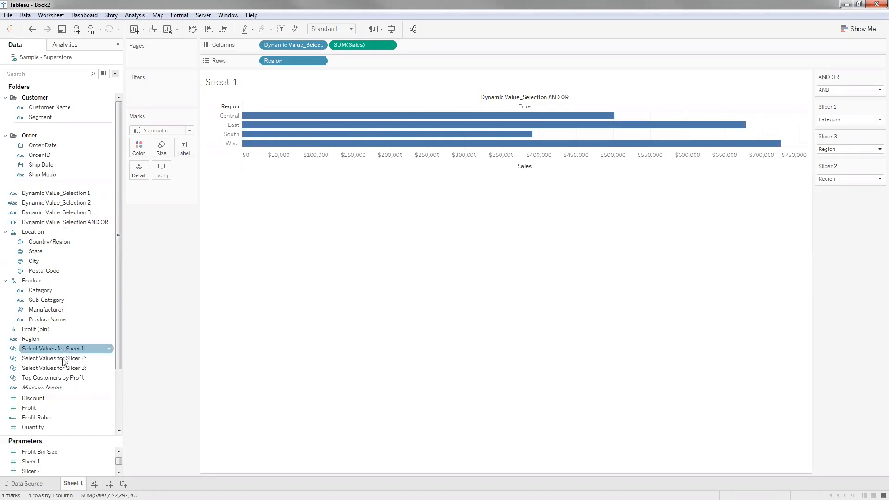
{"action": "left_click", "coordinate": [64, 366]}
{"action": "left_click", "coordinate": [64, 359]}
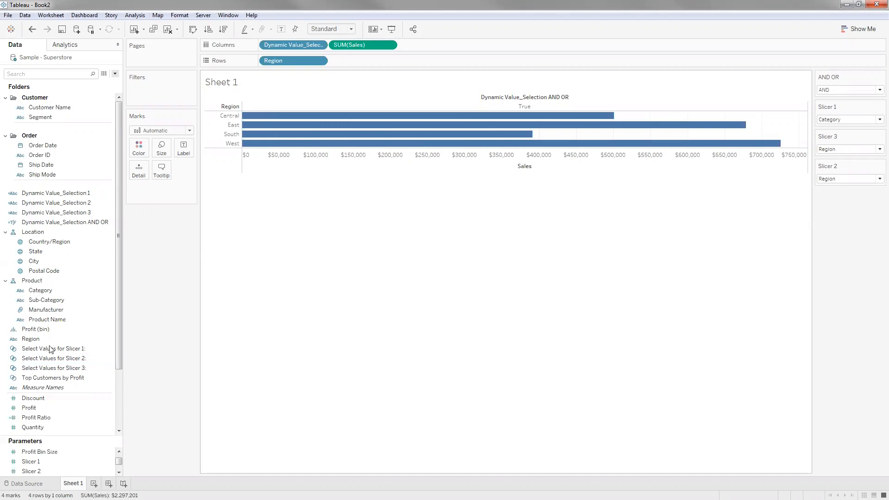
{"action": "left_click", "coordinate": [52, 349]}
{"action": "right_click", "coordinate": [82, 154]}
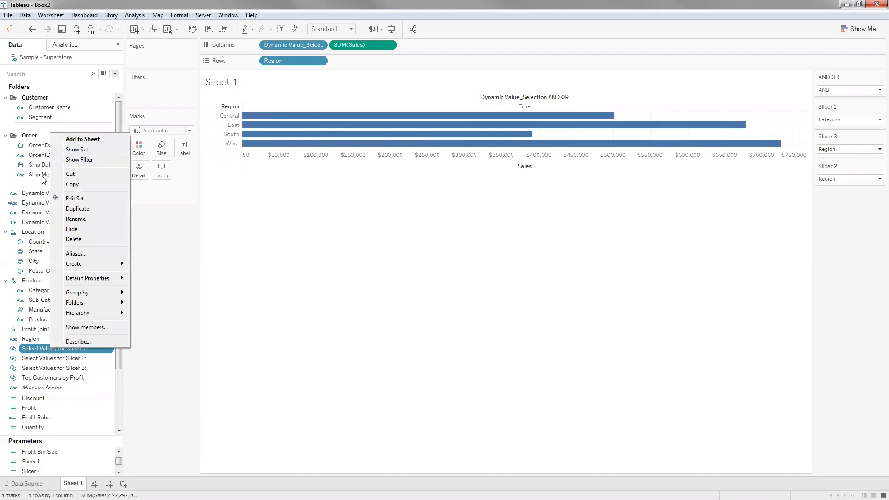
{"action": "left_click", "coordinate": [239, 104]}
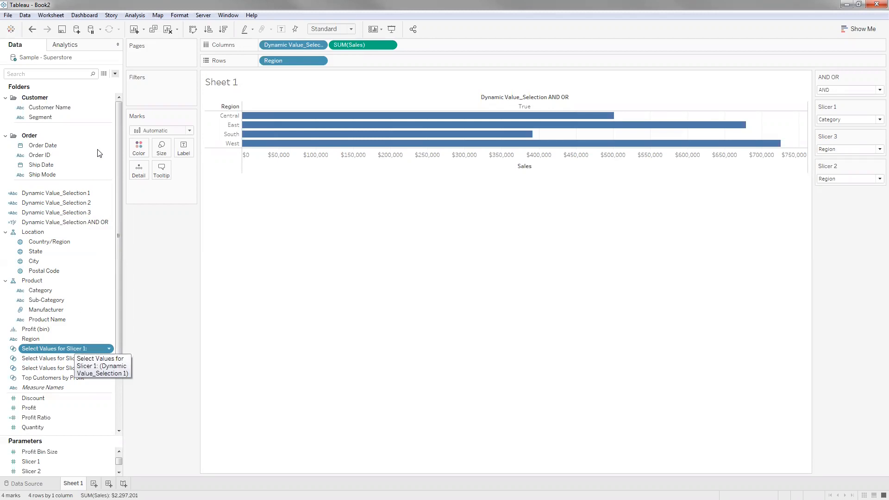
Show the value list of the 'Select Values for Slicer 1:' set, then set Slicer 1 to Region and deselect Central.
{"action": "right_click", "coordinate": [73, 348]}
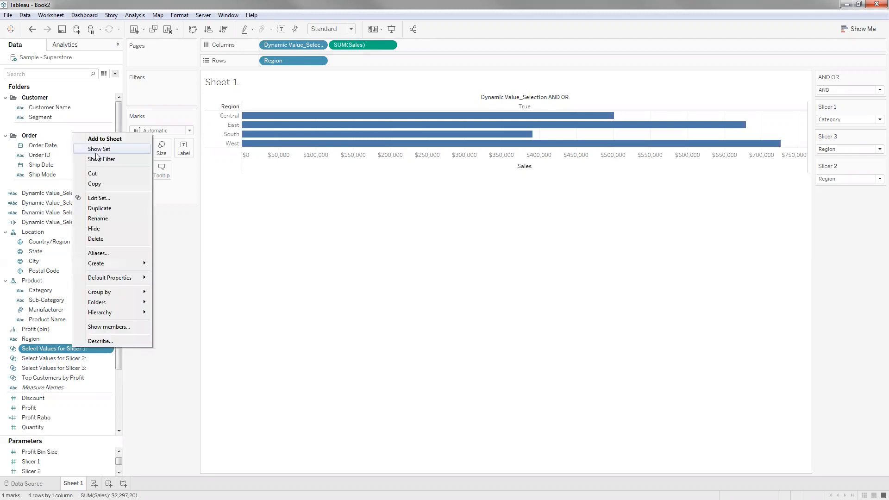
{"action": "key", "text": "Return"}
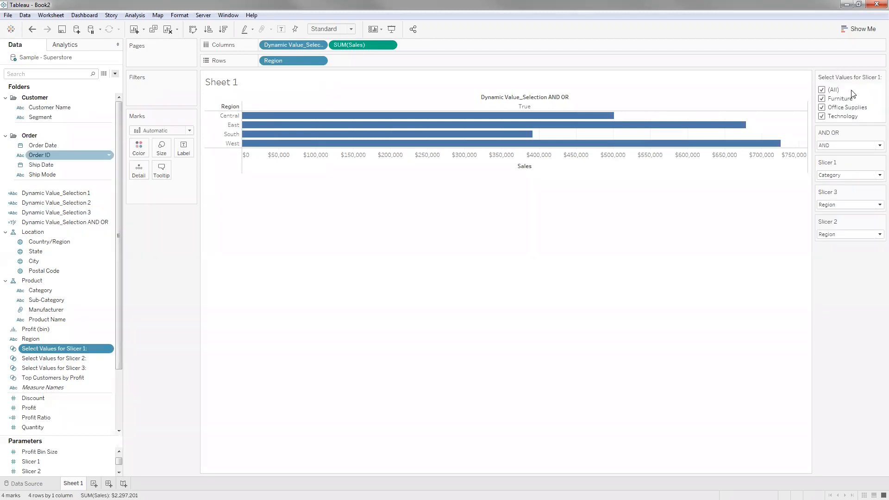
{"action": "left_click", "coordinate": [837, 175]}
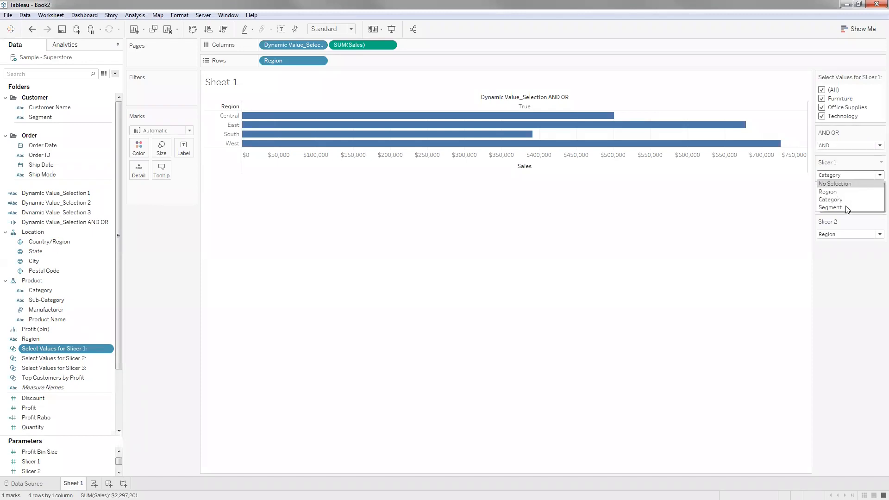
{"action": "left_click", "coordinate": [849, 209]}
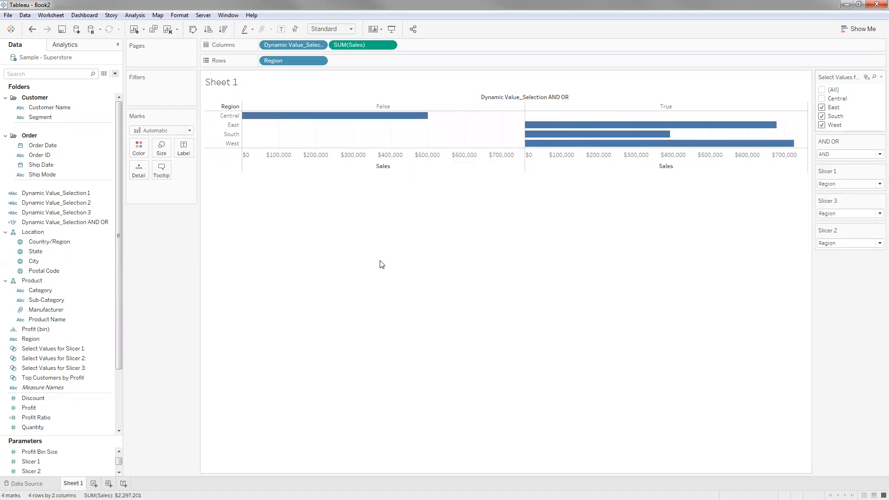
Sort Dynamic Value_Selection AND OR manually so that True comes before False.
{"action": "right_click", "coordinate": [319, 46]}
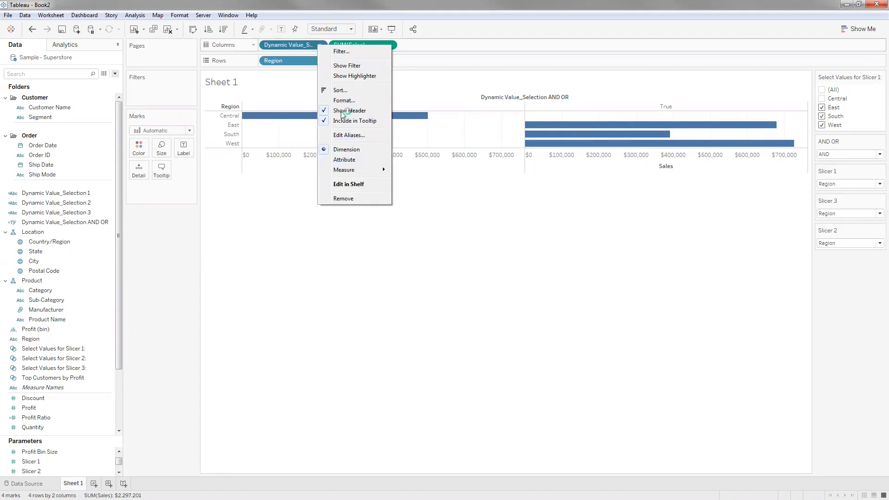
{"action": "left_click", "coordinate": [427, 156]}
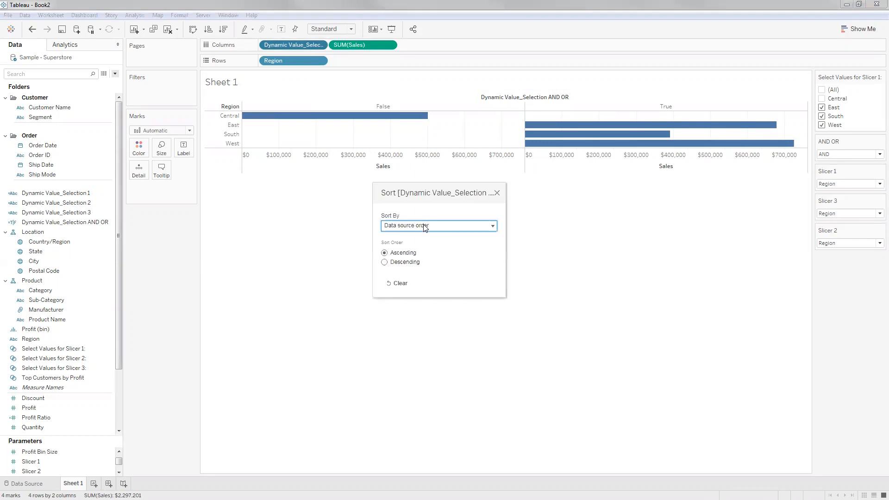
{"action": "left_click", "coordinate": [423, 226]}
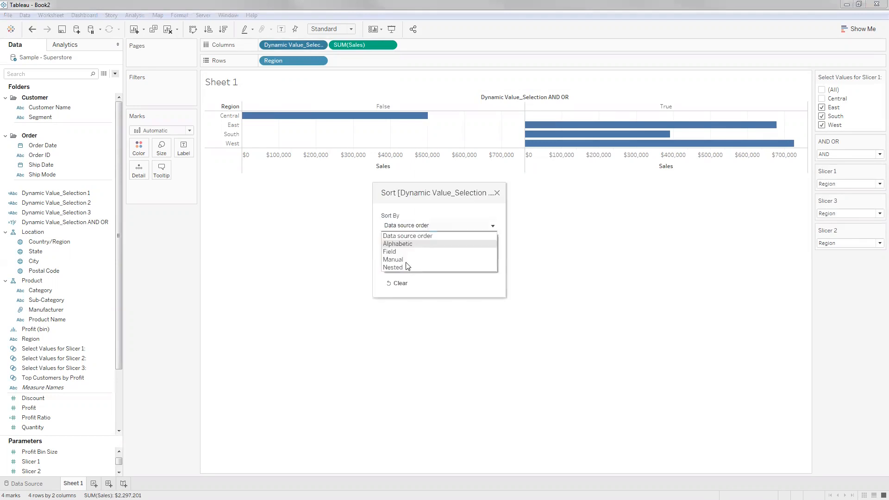
{"action": "left_click", "coordinate": [405, 260]}
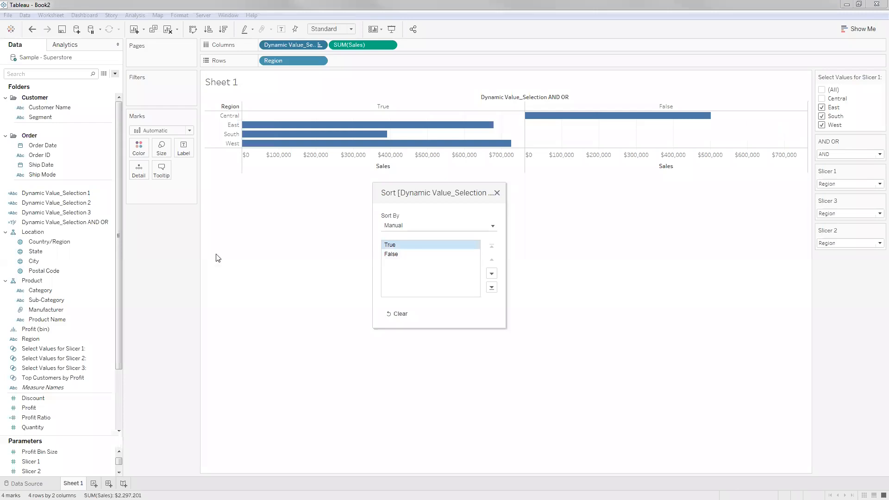
{"action": "left_click", "coordinate": [218, 258]}
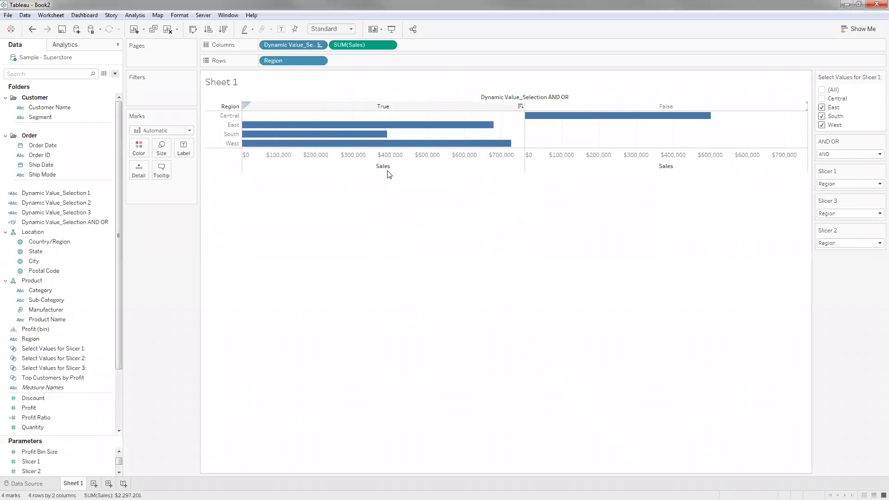
Change the alias of the True column header to 'Selected'.
{"action": "left_click", "coordinate": [383, 106]}
{"action": "right_click", "coordinate": [382, 106]}
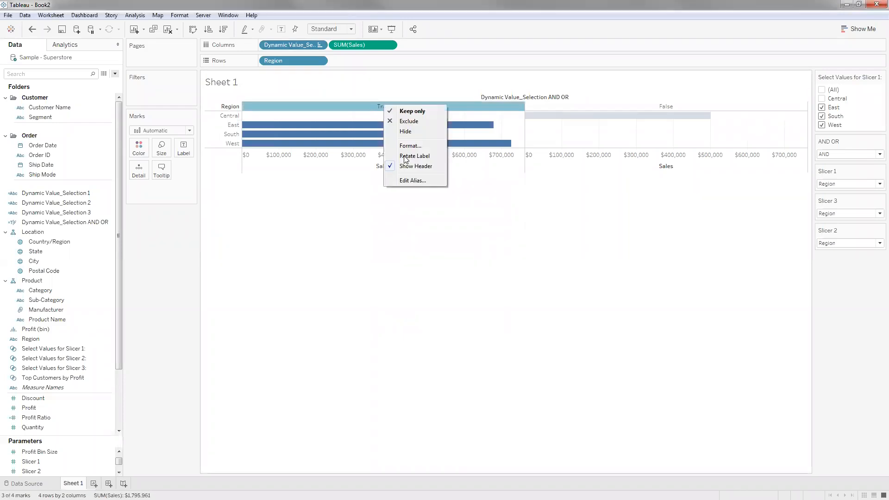
{"action": "left_click", "coordinate": [412, 181]}
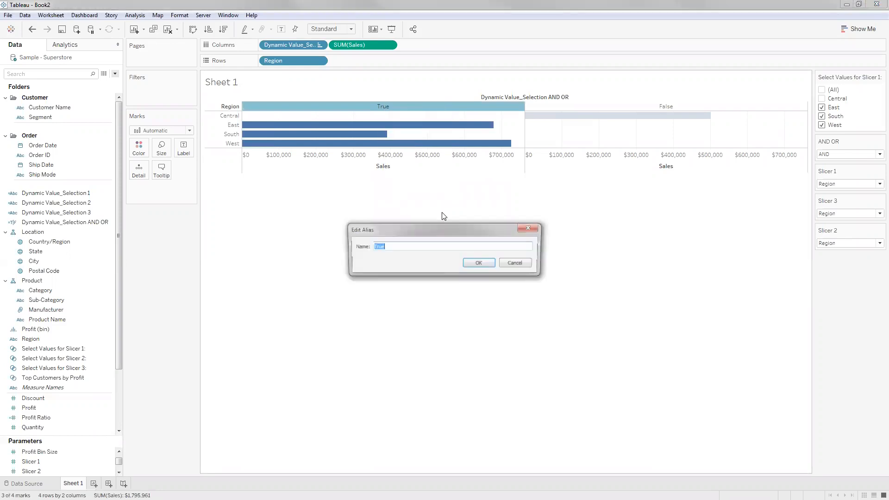
{"action": "type", "text": "Selected"}
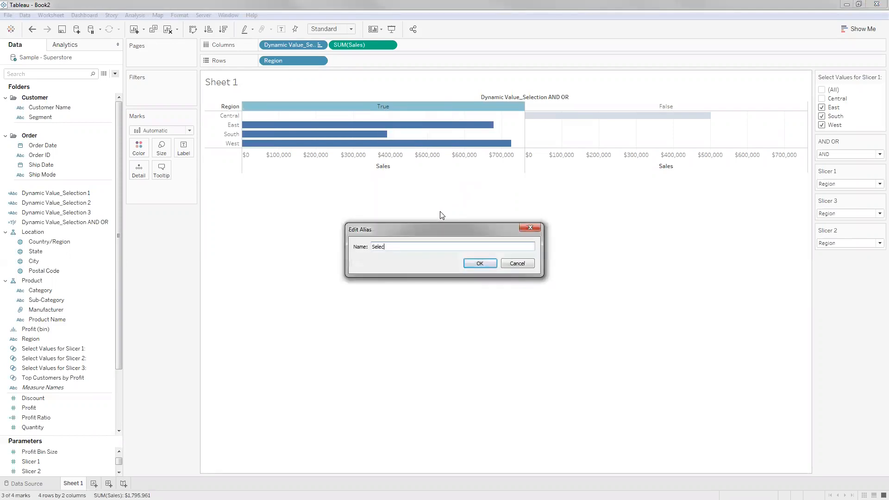
{"action": "left_click", "coordinate": [482, 263]}
Change the alias of the False column header to 'Omitted'.
{"action": "left_click", "coordinate": [662, 108]}
{"action": "right_click", "coordinate": [662, 108]}
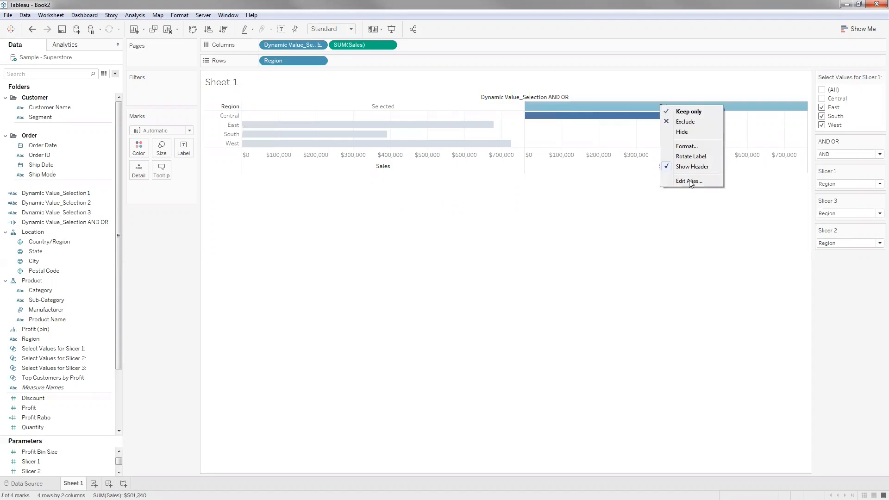
{"action": "left_click", "coordinate": [690, 181]}
{"action": "type", "text": "Omitted"}
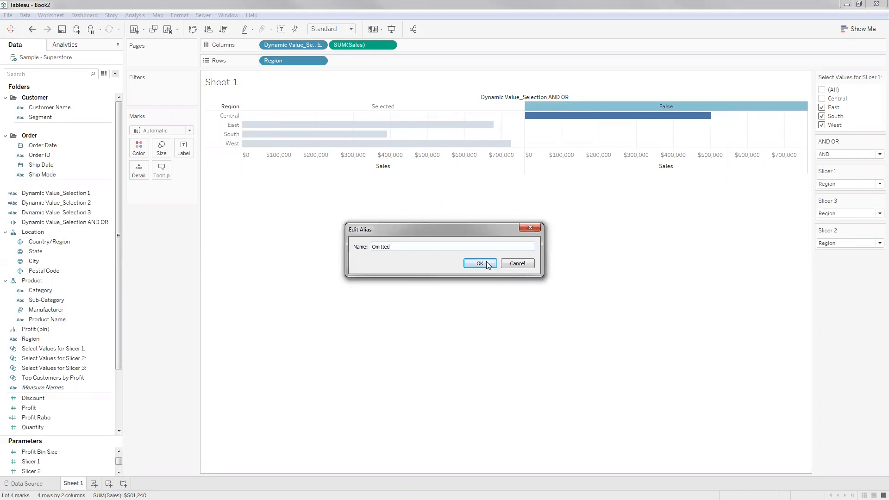
{"action": "left_click", "coordinate": [486, 261]}
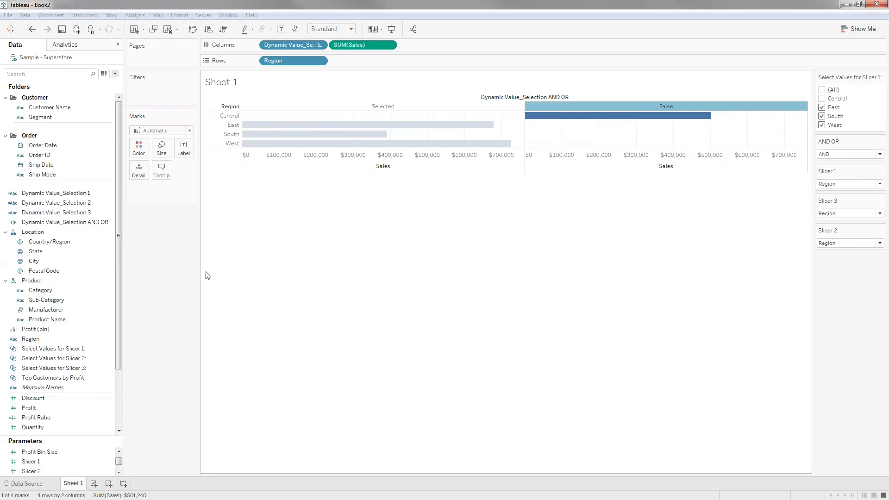
{"action": "left_click", "coordinate": [552, 125]}
Color the bars by Dynamic Value_Selection AND OR and assign the palette's gray to Omitted.
{"action": "left_click_drag", "start_coordinate": [282, 45], "coordinate": [136, 151]}
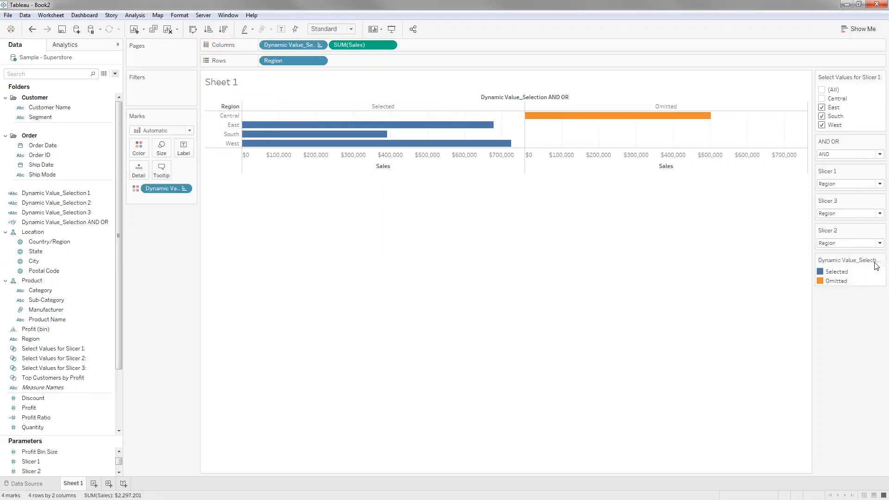
{"action": "right_click", "coordinate": [876, 263]}
{"action": "left_click", "coordinate": [443, 218]}
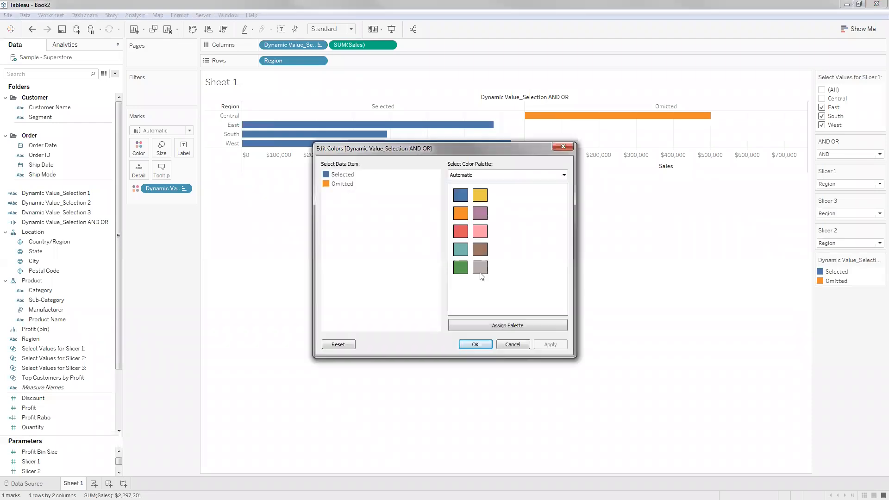
{"action": "left_click", "coordinate": [476, 264]}
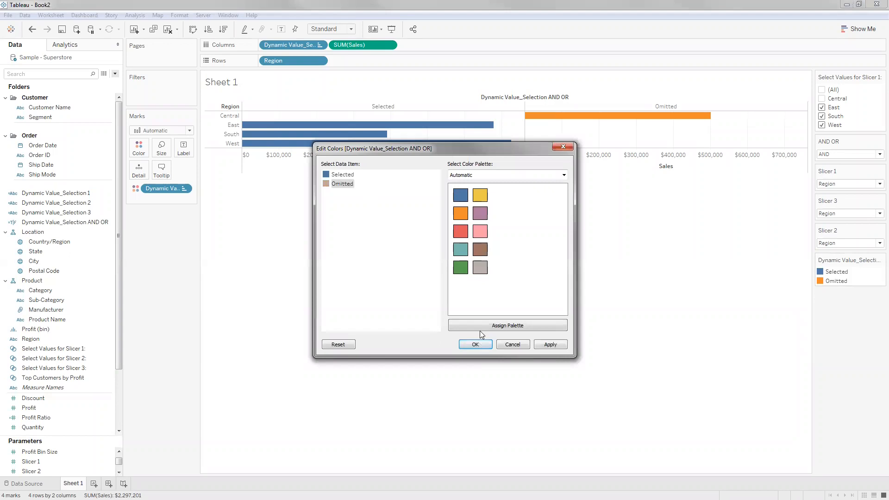
{"action": "left_click", "coordinate": [475, 344]}
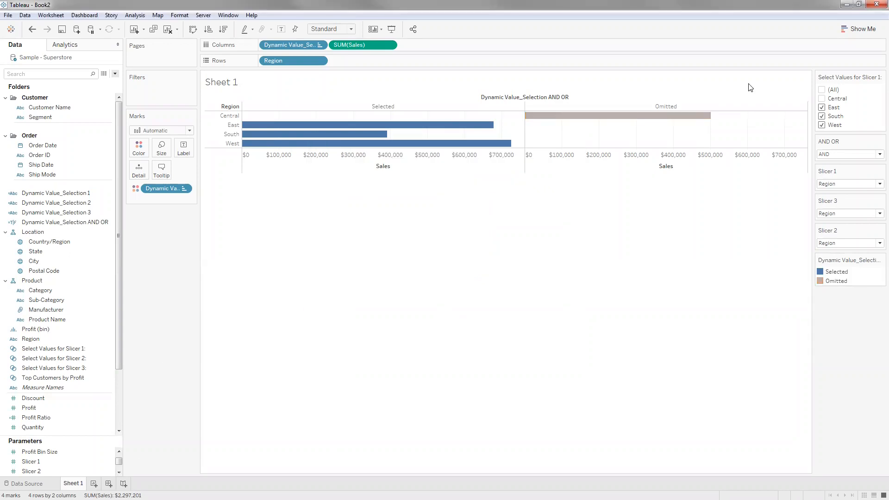
Duplicate Sheet 1 and rename the copy 'Categpry'.
{"action": "left_click", "coordinate": [76, 475]}
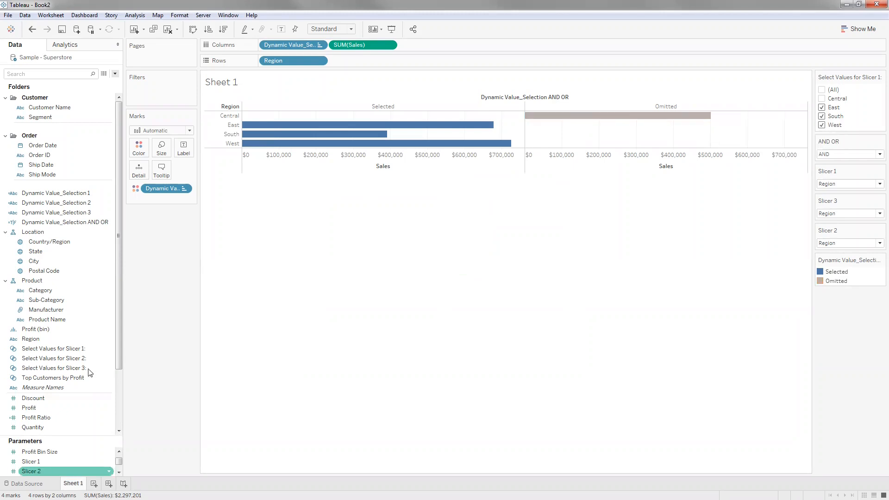
{"action": "right_click", "coordinate": [72, 484]}
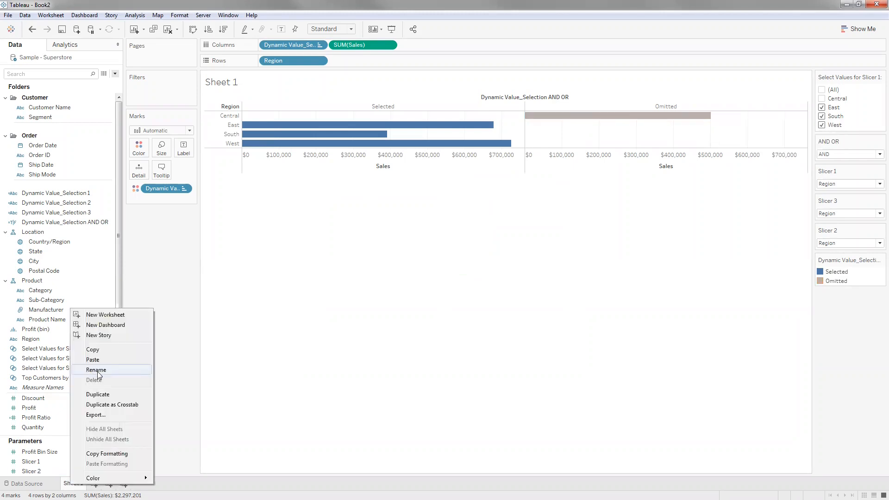
{"action": "left_click", "coordinate": [126, 398]}
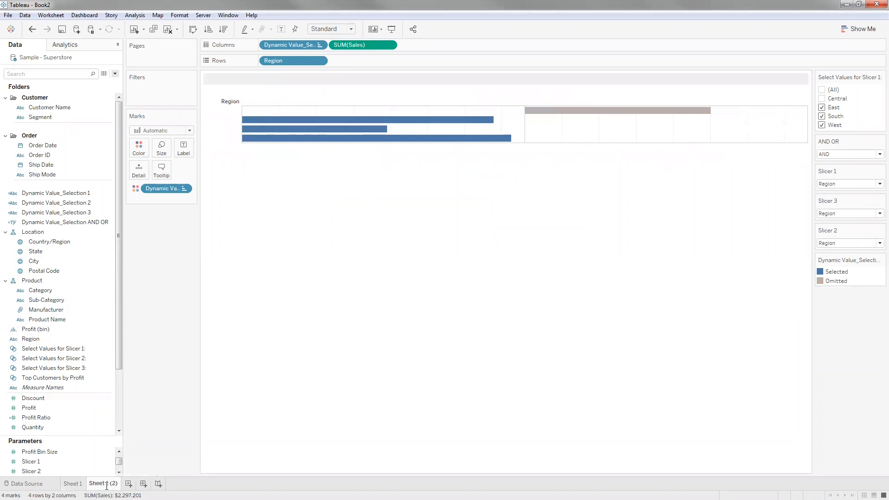
{"action": "double_click", "coordinate": [106, 483]}
{"action": "type", "text": "Categor"}
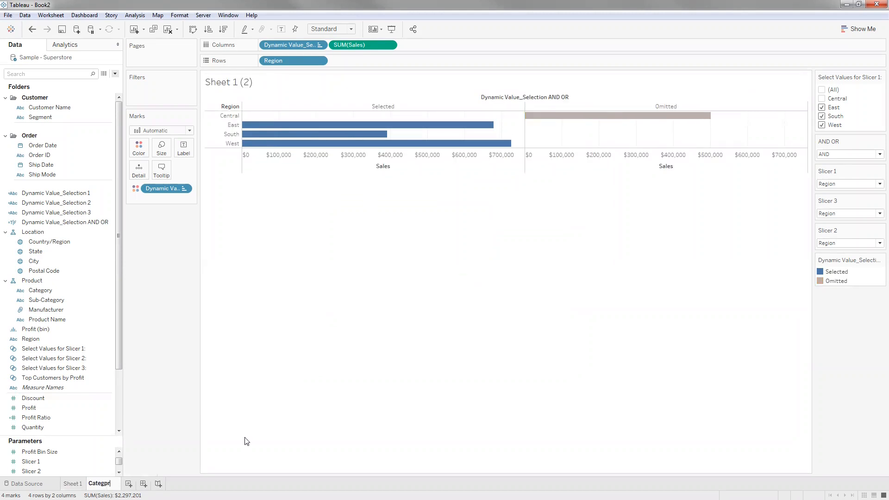
{"action": "type", "text": "y"}
{"action": "key", "text": "Return"}
Search the fields for 'Ca' and replace Region with Category on the duplicated sheet's rows.
{"action": "left_click", "coordinate": [45, 75]}
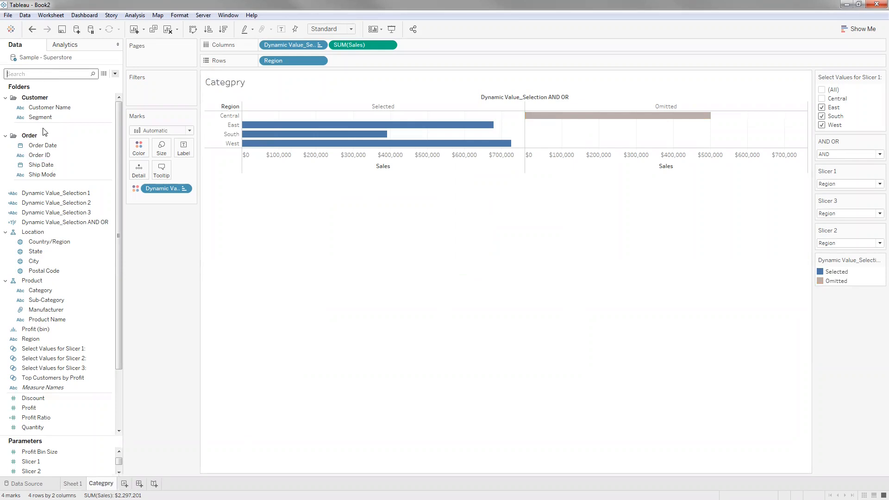
{"action": "type", "text": "Ca"}
{"action": "left_click_drag", "start_coordinate": [40, 122], "coordinate": [278, 61]}
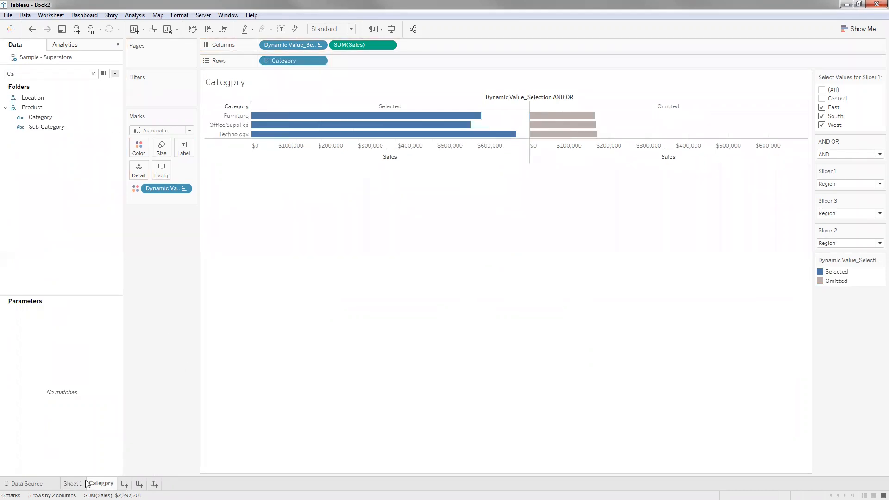
Rename Sheet 1 as 'Region' and add a new blank worksheet.
{"action": "double_click", "coordinate": [71, 485]}
{"action": "type", "text": "R"}
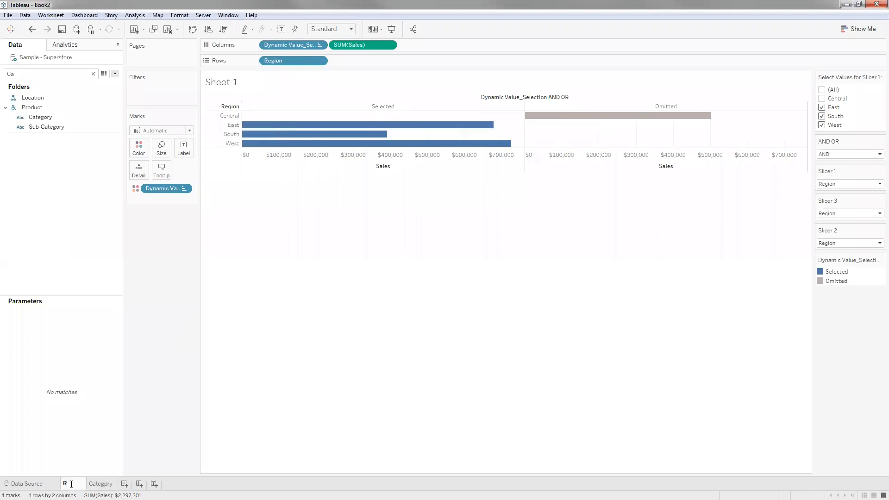
{"action": "type", "text": "egion"}
{"action": "key", "text": "Return"}
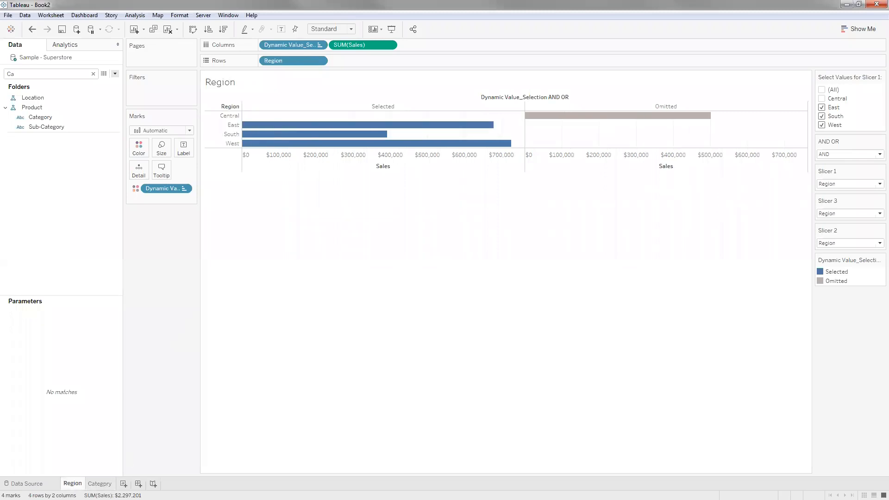
{"action": "key", "text": "ctrl+m"}
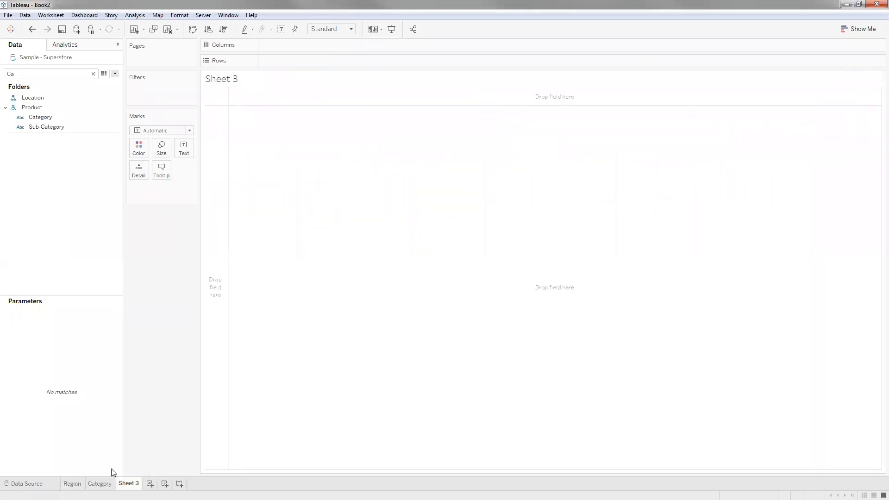
Duplicate the Categpry sheet and rename the copy 'Segment'.
{"action": "right_click", "coordinate": [107, 483]}
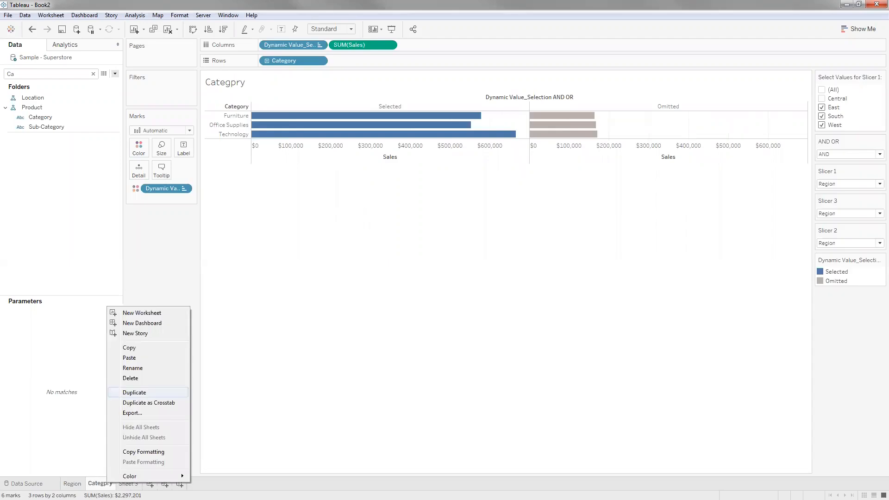
{"action": "left_click", "coordinate": [135, 393]}
{"action": "double_click", "coordinate": [128, 484]}
{"action": "type", "text": "Segment"}
{"action": "left_click", "coordinate": [93, 116]}
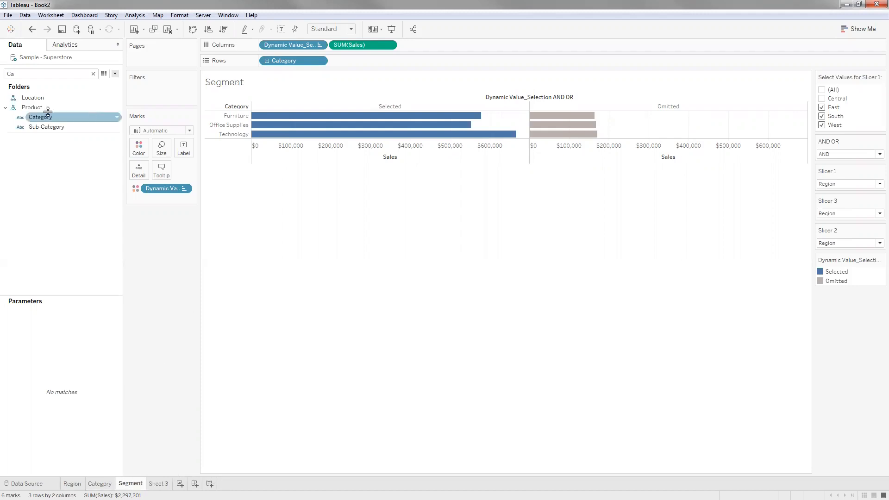
Search the fields for 'Seg', replace Category with Segment on the Segment sheet's rows, and clear the search.
{"action": "left_click", "coordinate": [40, 74]}
{"action": "key", "text": "BackSpace"}
{"action": "key", "text": "BackSpace"}
{"action": "type", "text": "Seg"}
{"action": "left_click_drag", "start_coordinate": [40, 108], "coordinate": [281, 59]}
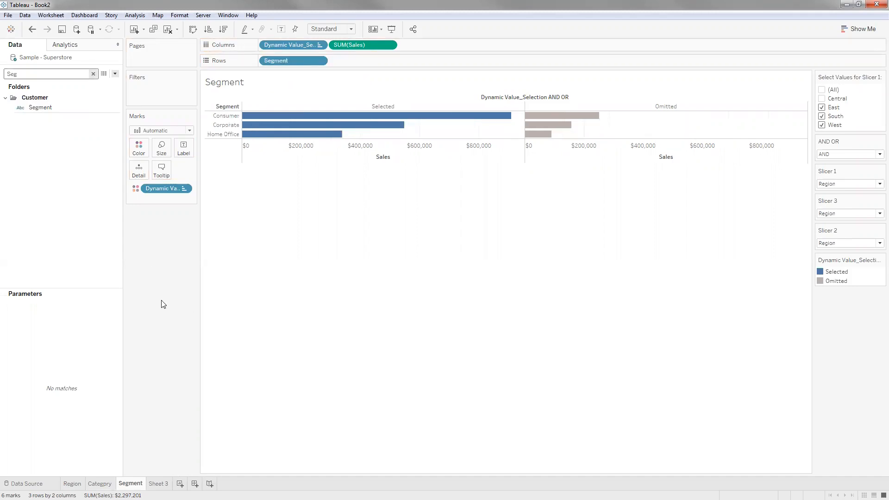
{"action": "key", "text": "BackSpace"}
{"action": "key", "text": "BackSpace"}
{"action": "key", "text": "BackSpace"}
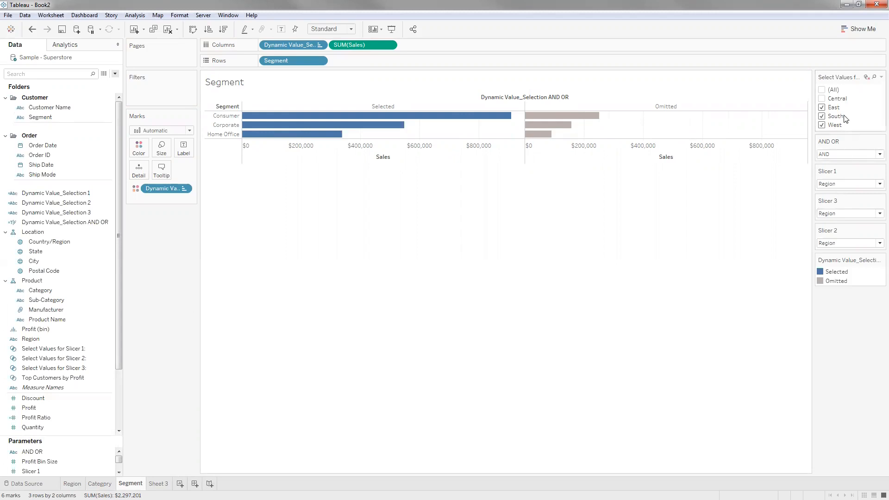
Set Slicer 1 to No Selection and show the value list of the 'Select Values for Slicer 3:' set.
{"action": "left_click", "coordinate": [844, 185]}
{"action": "left_click", "coordinate": [844, 195]}
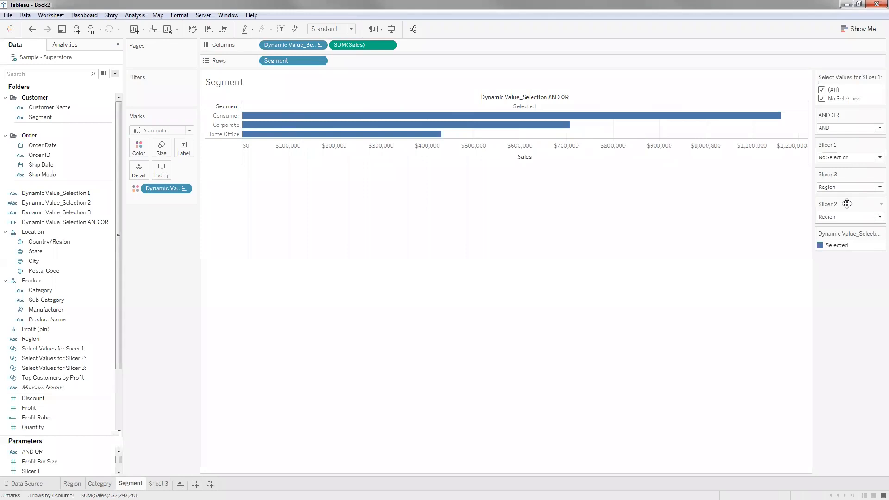
{"action": "right_click", "coordinate": [71, 368]}
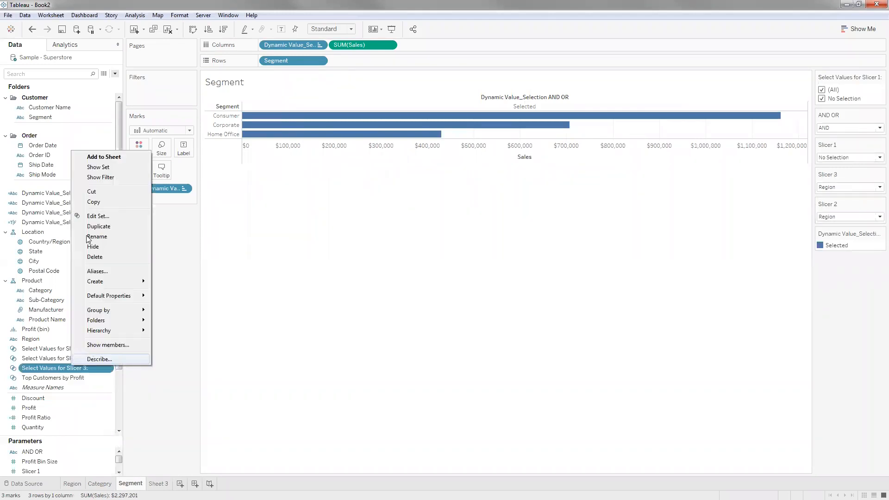
{"action": "left_click", "coordinate": [98, 168]}
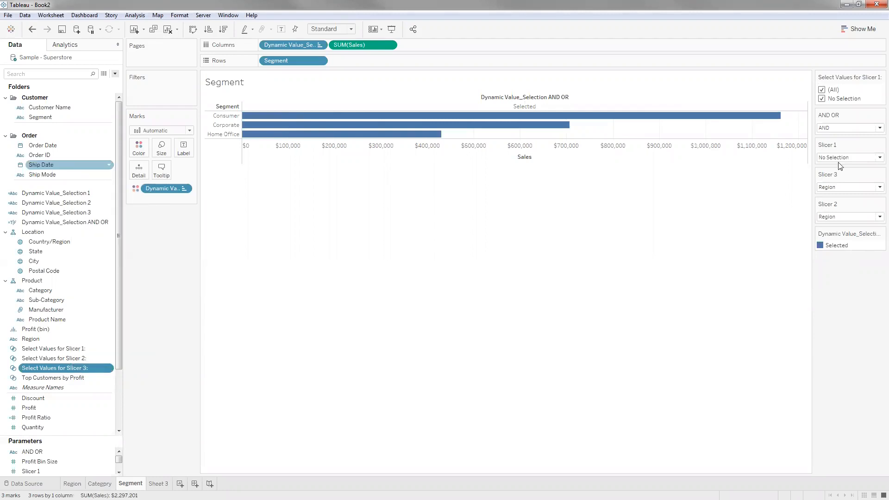
Reorder the controls to AND OR, Slicer 1 with its value list, Slicer 2, and Slicer 3 with its value list.
{"action": "left_click_drag", "start_coordinate": [844, 74], "coordinate": [849, 285]}
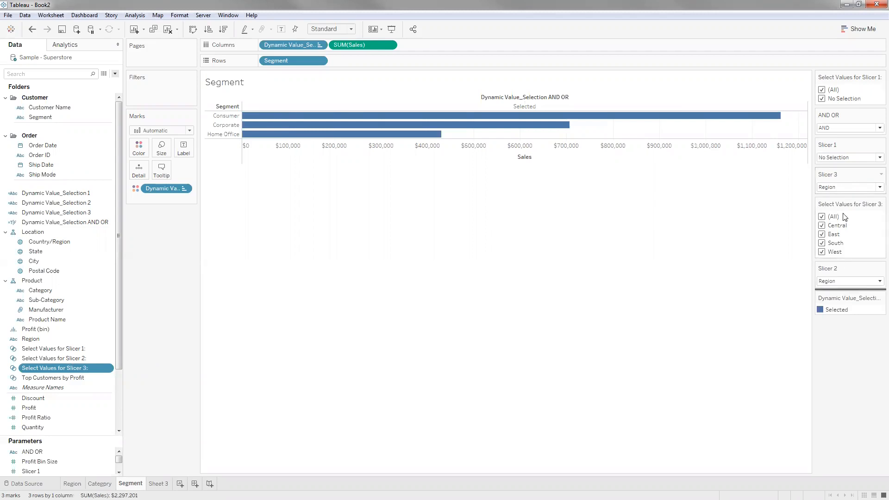
{"action": "left_click_drag", "start_coordinate": [837, 221], "coordinate": [841, 291]}
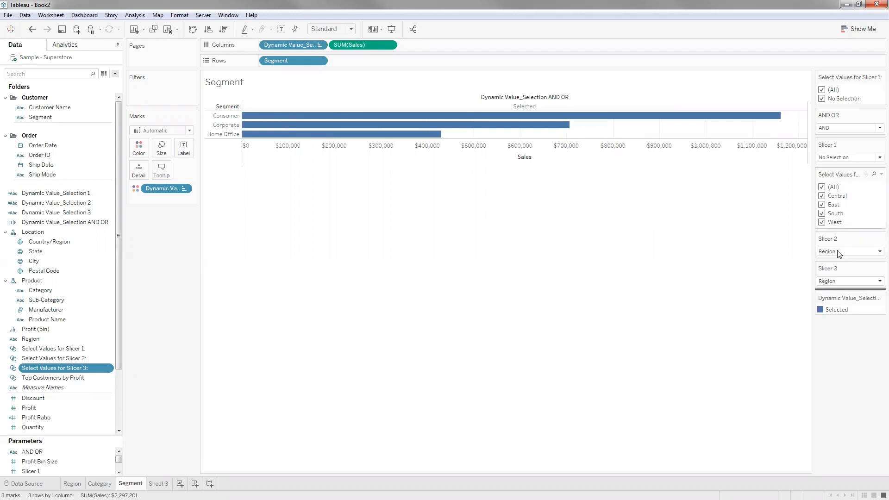
{"action": "left_click_drag", "start_coordinate": [850, 204], "coordinate": [843, 168]}
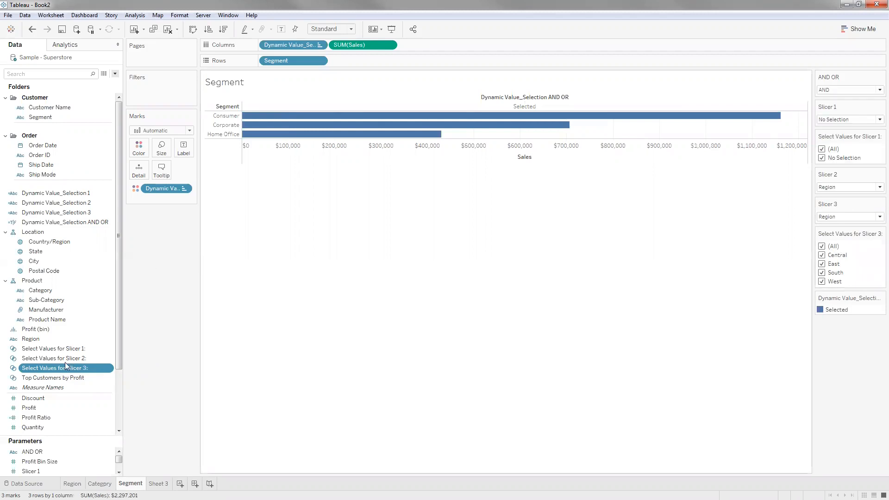
Show the value list of the 'Select Values for Slicer 2:' set and place it directly below Slicer 2.
{"action": "left_click", "coordinate": [66, 358], "text": "ctrl"}
{"action": "right_click", "coordinate": [64, 358]}
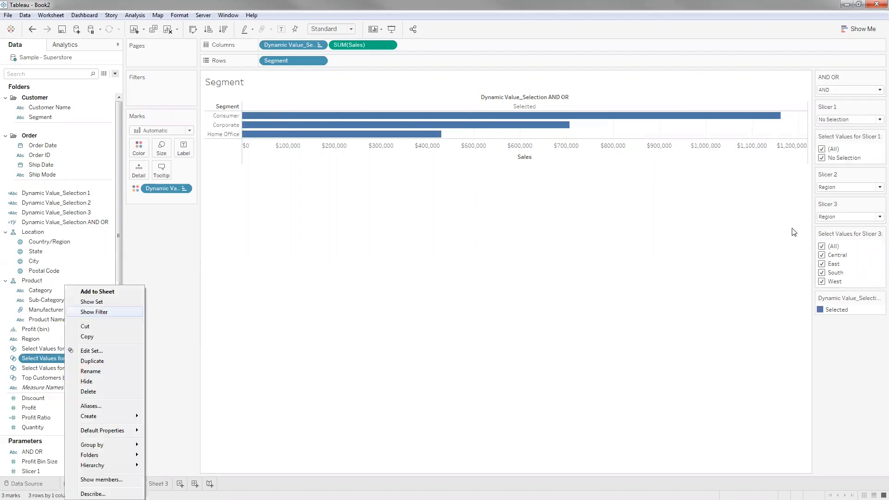
{"action": "key", "text": "Return"}
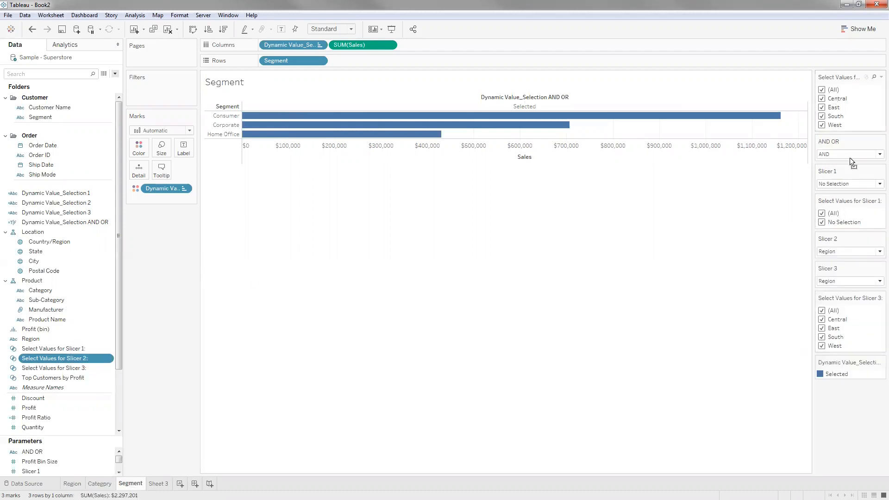
{"action": "left_click_drag", "start_coordinate": [860, 259], "coordinate": [859, 260]}
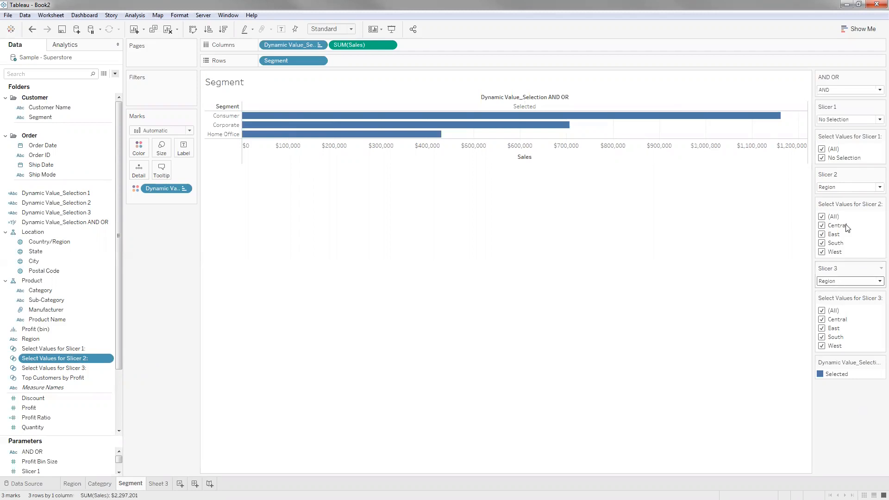
Set Slicer 3 to Segment and deselect Consumer in its value list.
{"action": "left_click", "coordinate": [844, 283]}
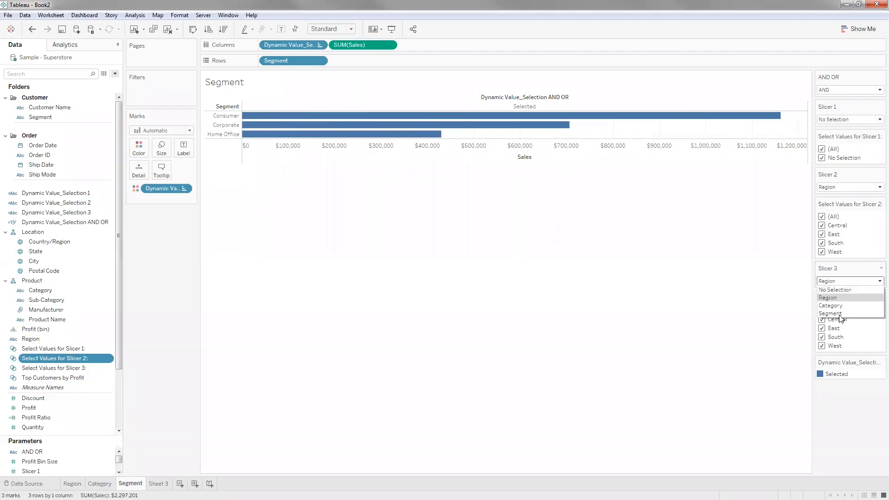
{"action": "left_click", "coordinate": [841, 317]}
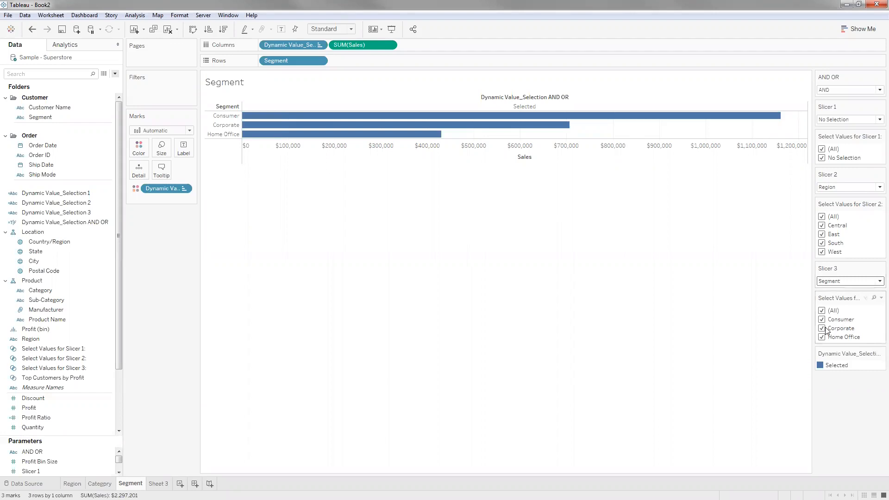
{"action": "left_click", "coordinate": [824, 321]}
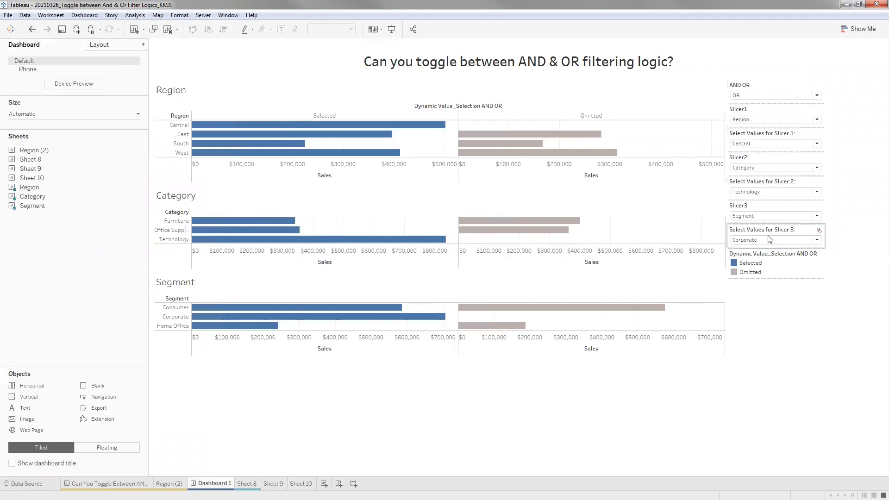
In the finished workbook's Dashboard 1, set the AND OR parameter to AND.
{"action": "left_click", "coordinate": [760, 96]}
{"action": "left_click", "coordinate": [761, 103]}
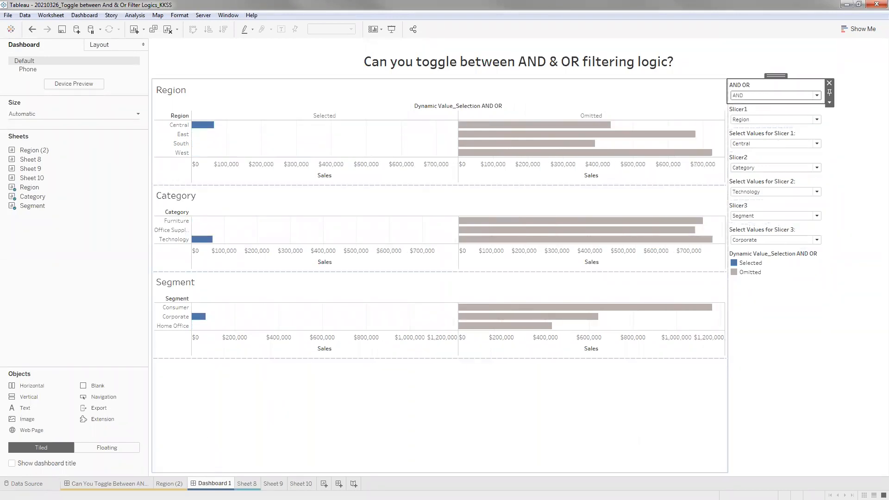
Open the finished 'Can You Toggle Between AND & OR' dashboard and view the filter logic method choices, keeping AND.
{"action": "left_click", "coordinate": [131, 485]}
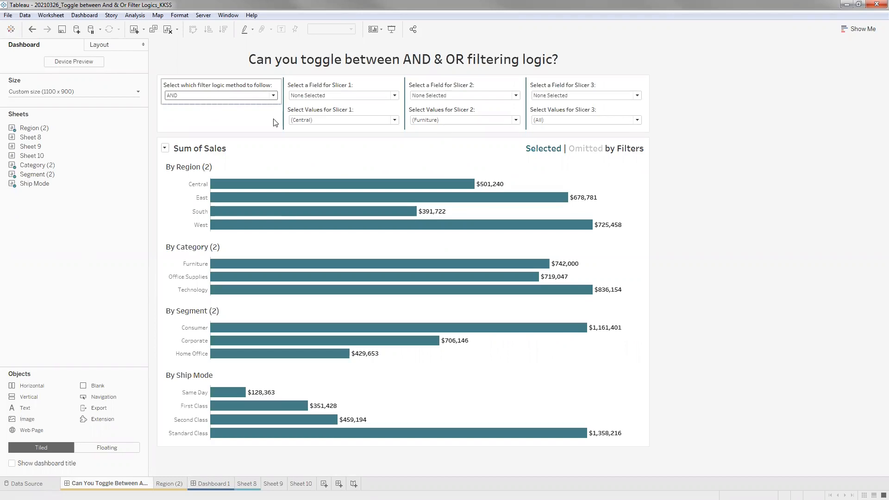
{"action": "left_click", "coordinate": [246, 95]}
{"action": "left_click", "coordinate": [255, 98]}
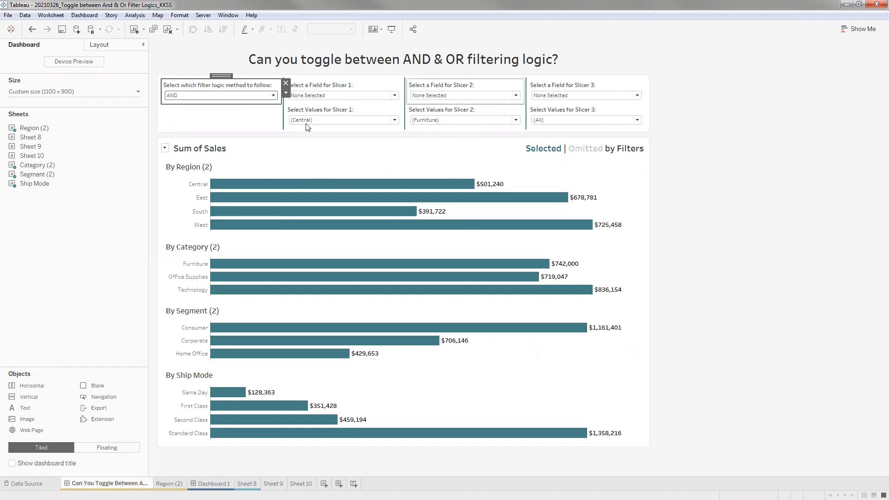
Set the Slicer 1 field to Sub-Category, view its value list, and reset the field to None Selected.
{"action": "left_click", "coordinate": [324, 96]}
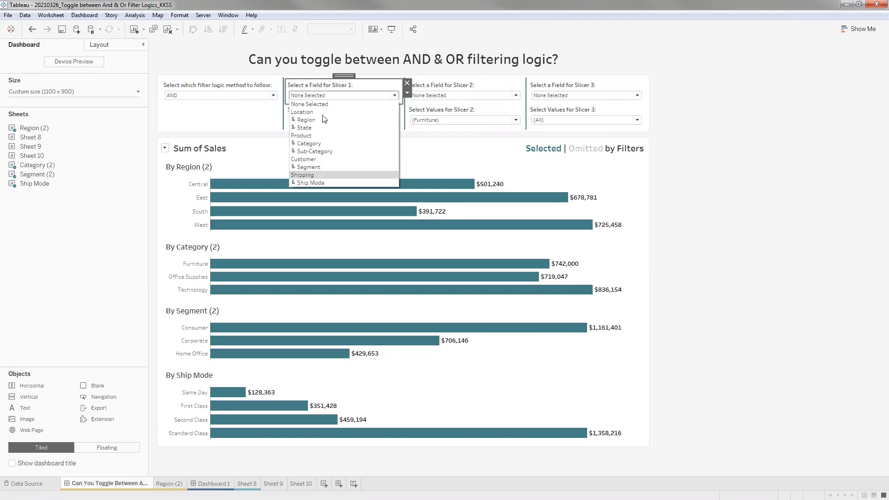
{"action": "left_click", "coordinate": [325, 151]}
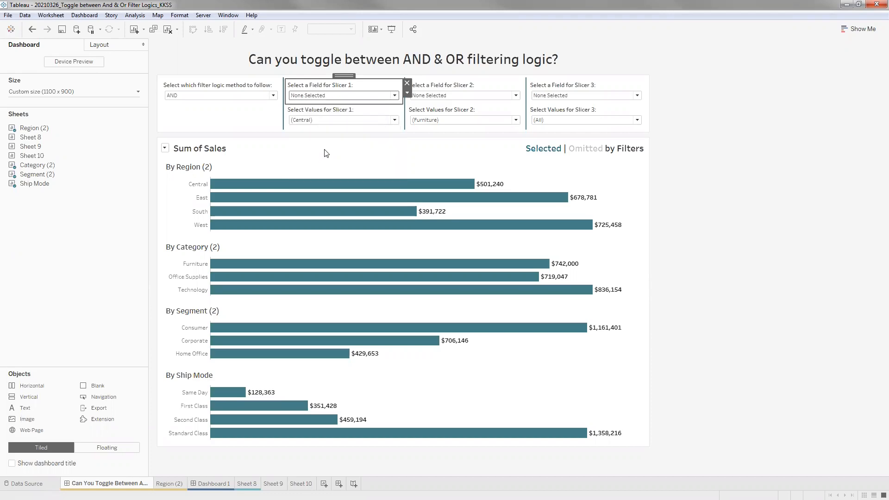
{"action": "left_click", "coordinate": [323, 120]}
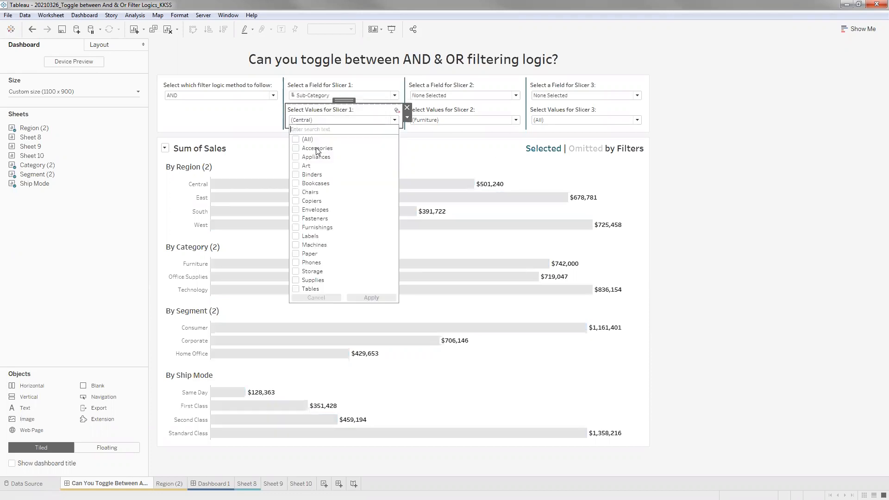
{"action": "left_click", "coordinate": [308, 96]}
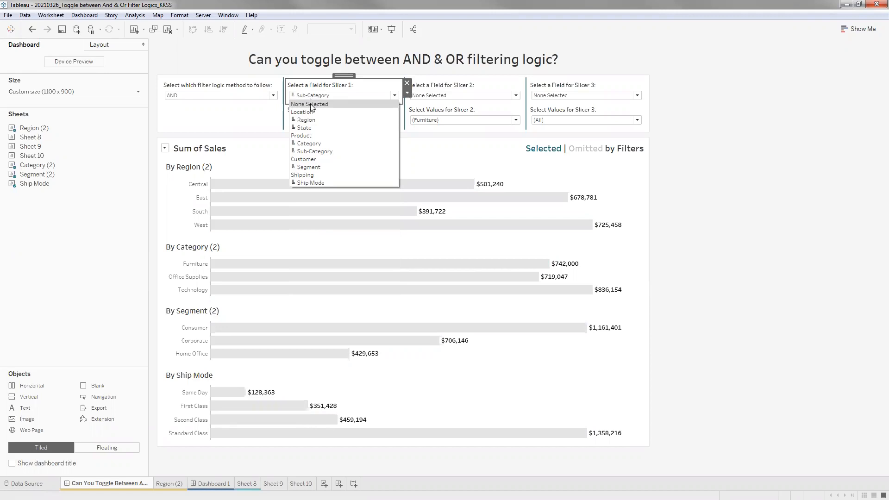
{"action": "left_click", "coordinate": [717, 167]}
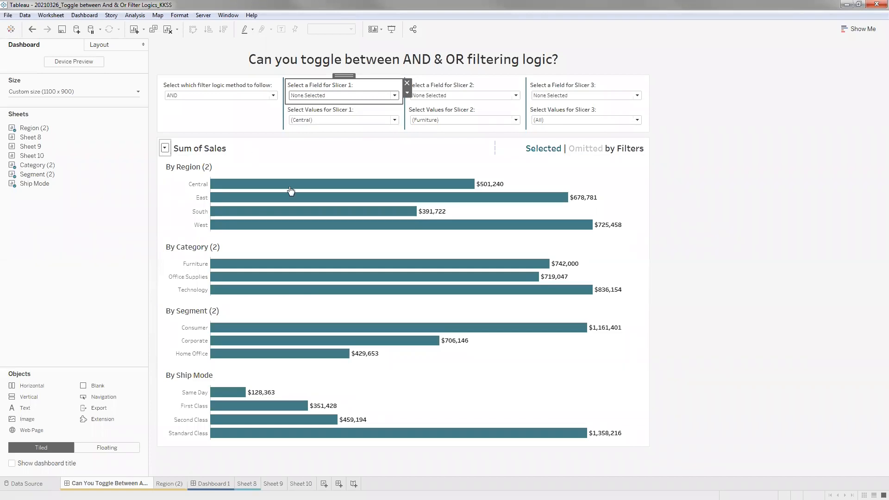
Switch the measure shown in the dashboard's bar charts to Quantity Sold and finally to Order Count.
{"action": "left_click", "coordinate": [165, 148]}
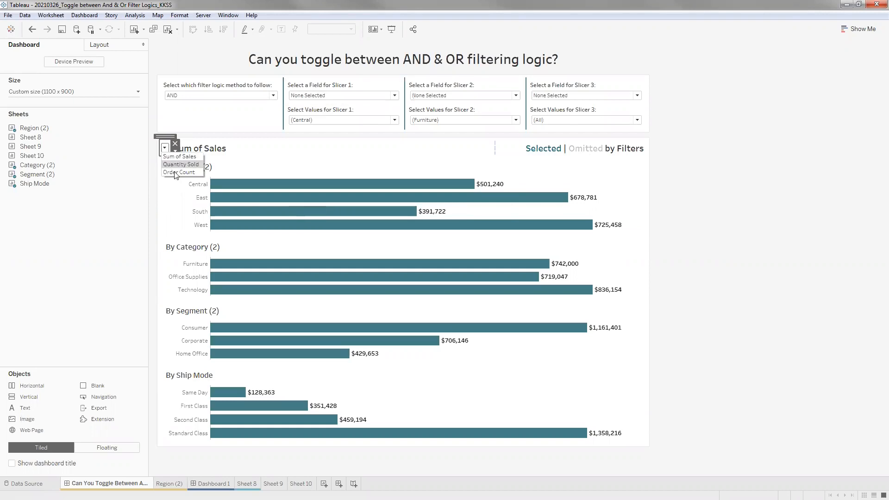
{"action": "left_click", "coordinate": [106, 251]}
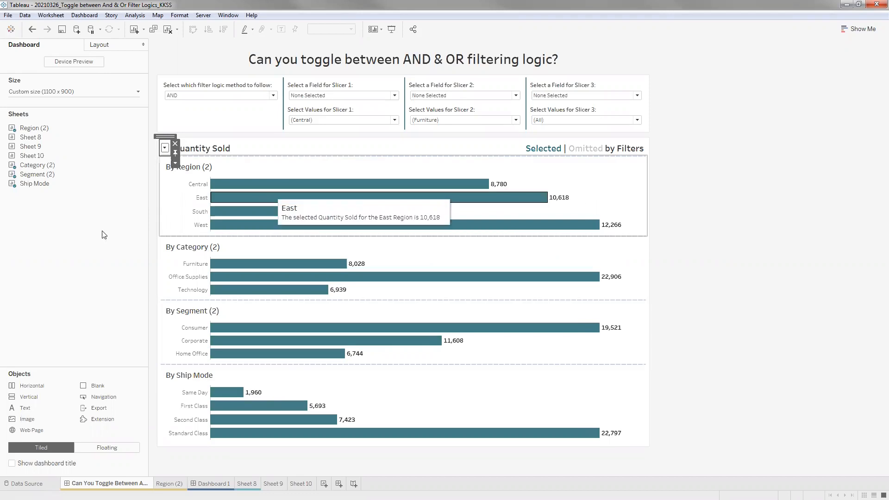
{"action": "left_click", "coordinate": [165, 173]}
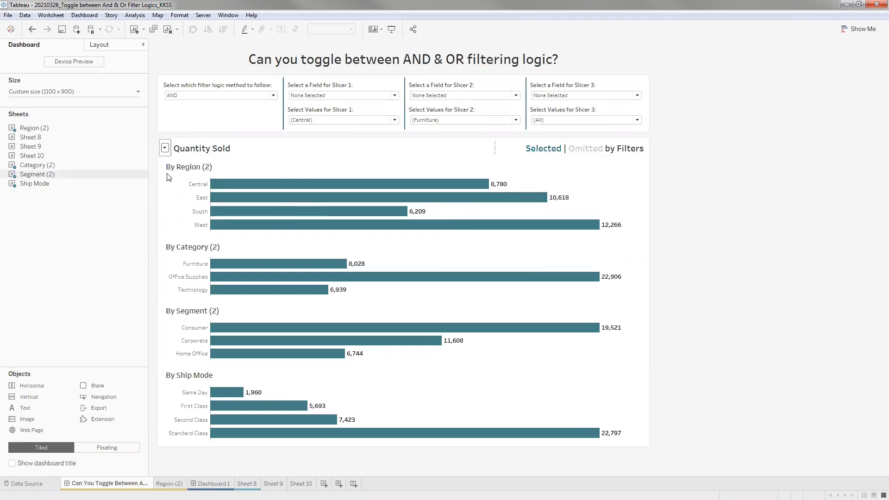
{"action": "left_click", "coordinate": [64, 273]}
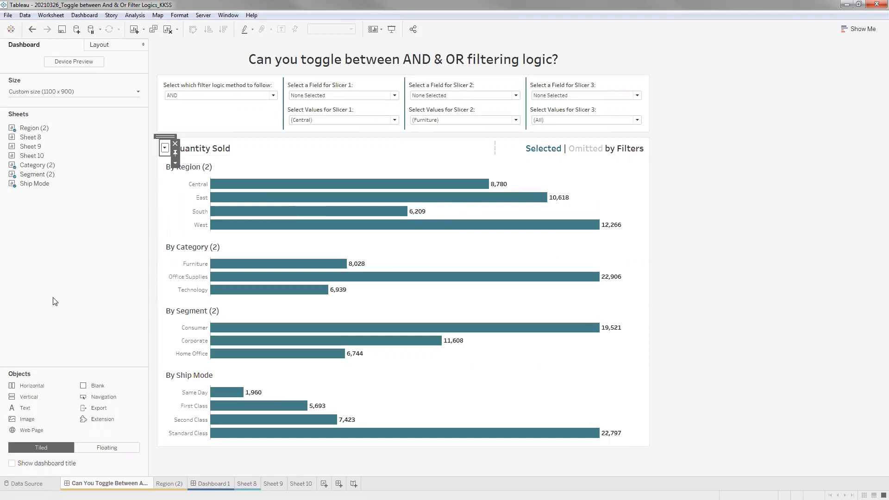
{"action": "key", "text": "Down"}
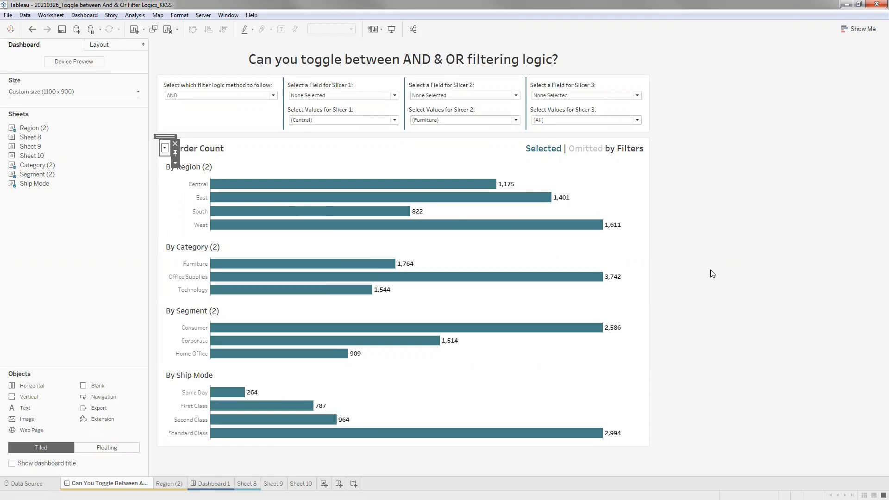
{"action": "left_click", "coordinate": [92, 292]}
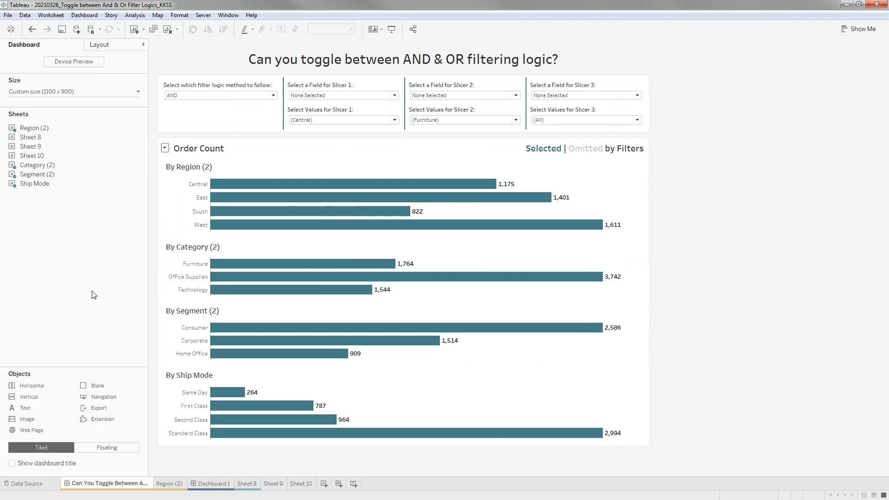